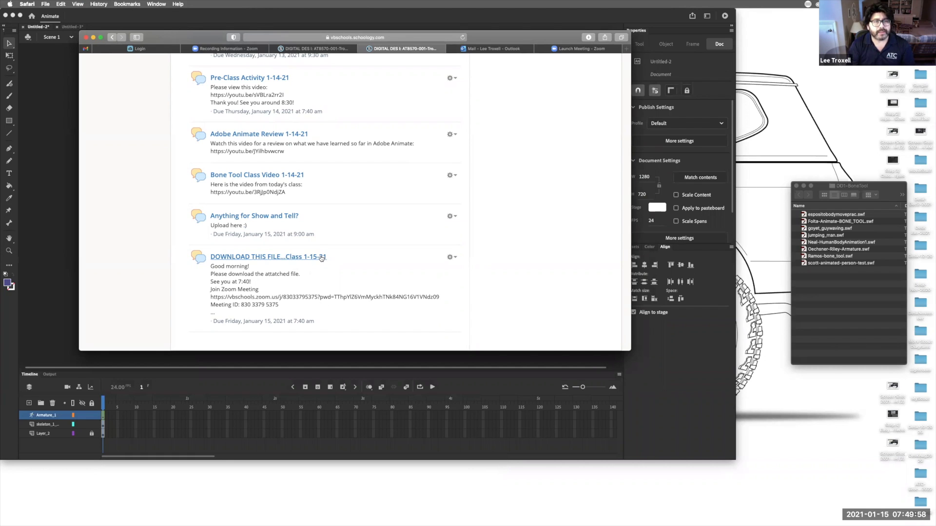
pyautogui.scroll(3, 321, 259)
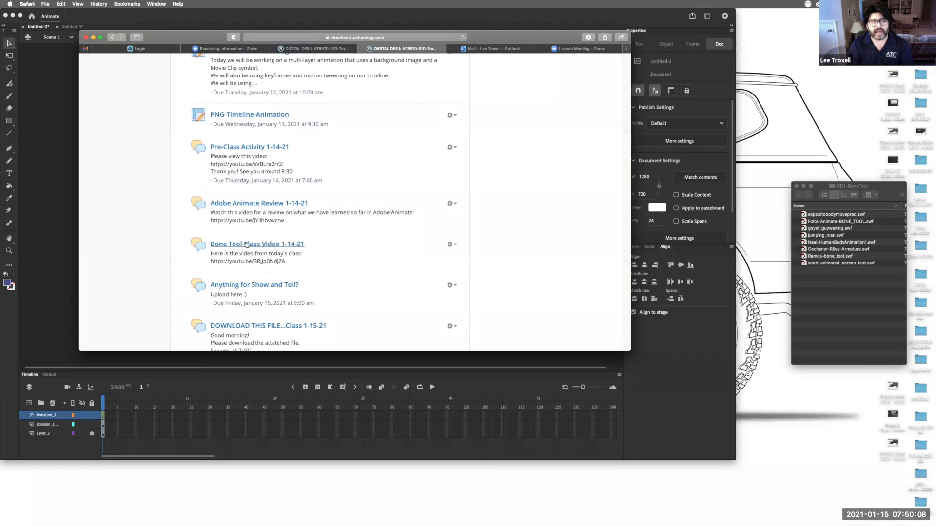
pyautogui.moveTo(0, 301); pyautogui.dragTo(210, 48)
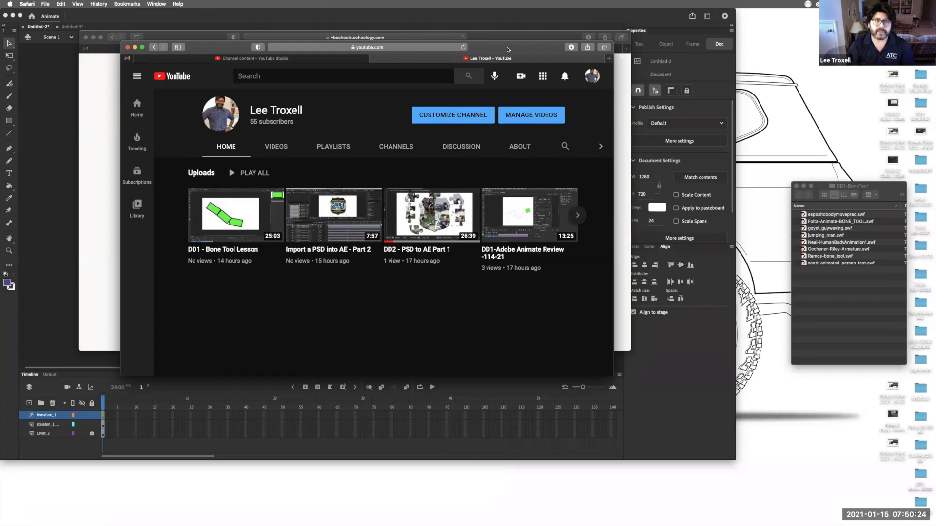
pyautogui.press('super+m')
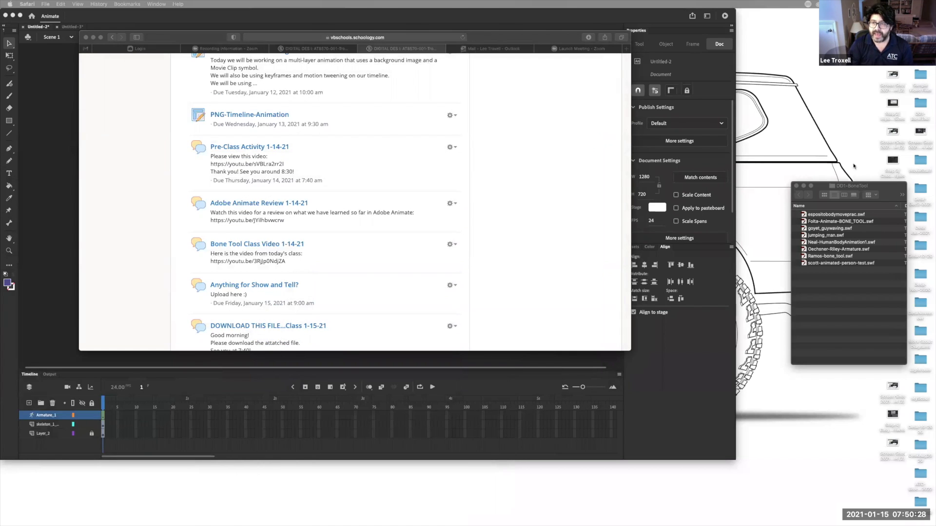
pyautogui.moveTo(811, 188); pyautogui.dragTo(516, 147)
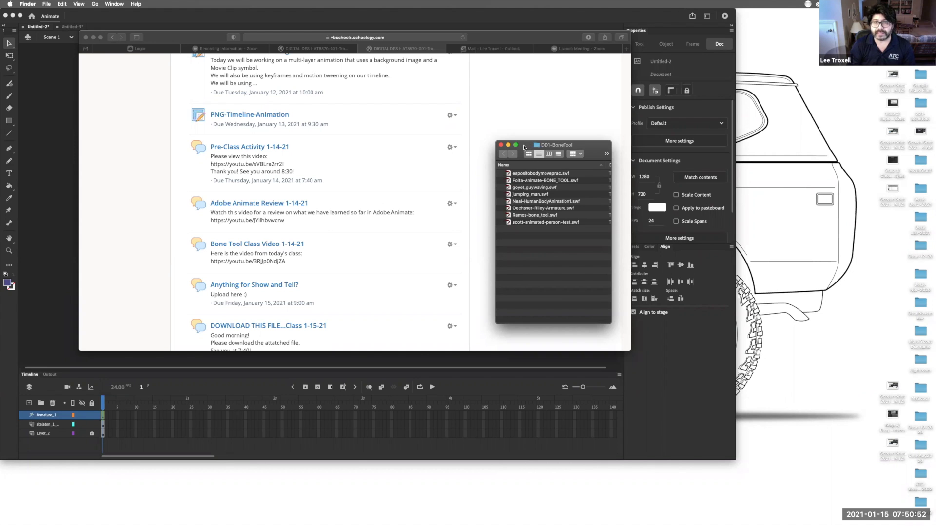
pyautogui.moveTo(523, 147)
pyautogui.mouseDown()
pyautogui.moveTo(734, 226)
pyautogui.moveTo(769, 260)
pyautogui.mouseUp()
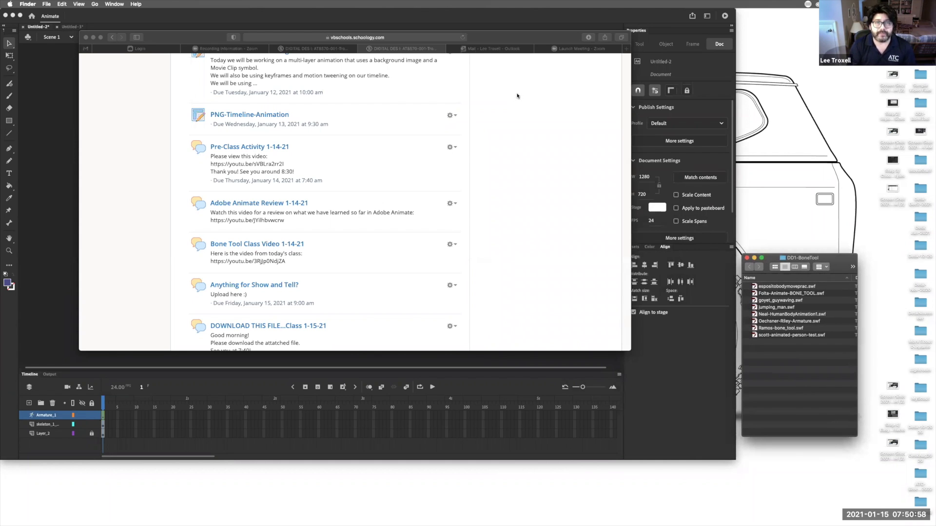
pyautogui.scroll(-1, 515, 96)
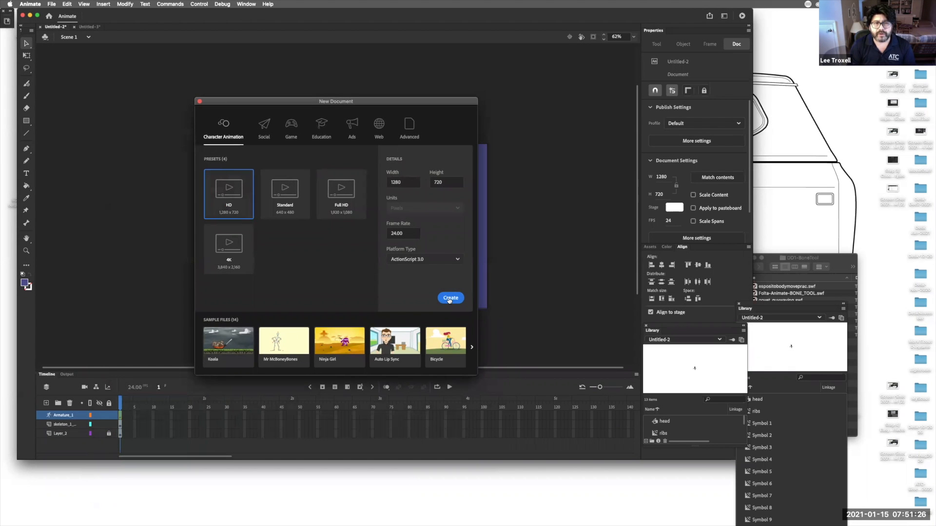
# Create a 1280 × 720 ActionScript 3.0 document at 24 fps with a full-width purple ground rectangle on its background layer.
pyautogui.click(449, 298)
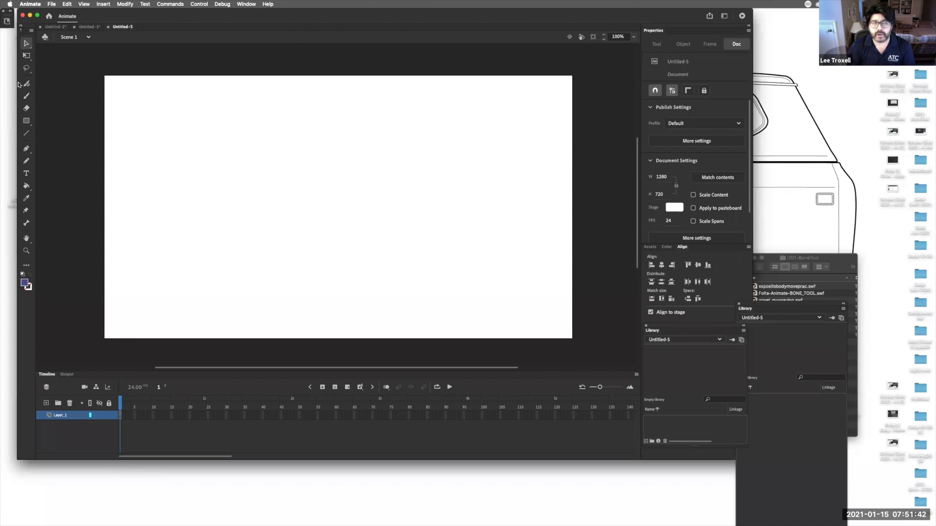
pyautogui.click(27, 121)
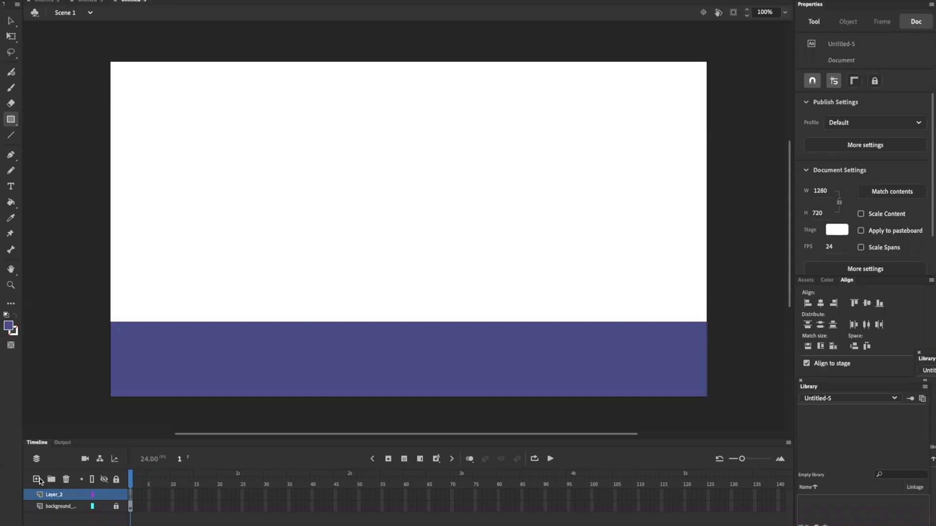
# Draw a circle about 95 px across with the Oval tool on Layer_2, near the stage's left edge.
pyautogui.click(11, 121)
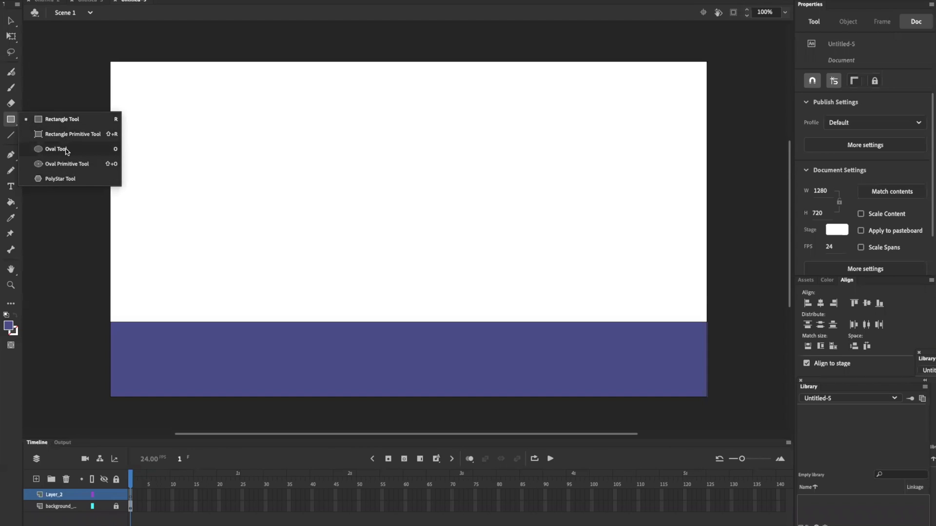
pyautogui.click(67, 151)
pyautogui.moveTo(135, 139); pyautogui.dragTo(180, 184)
# Give the circle a green fill and set its stroke size to 5.
pyautogui.click(11, 20)
pyautogui.moveTo(111, 123); pyautogui.dragTo(319, 261)
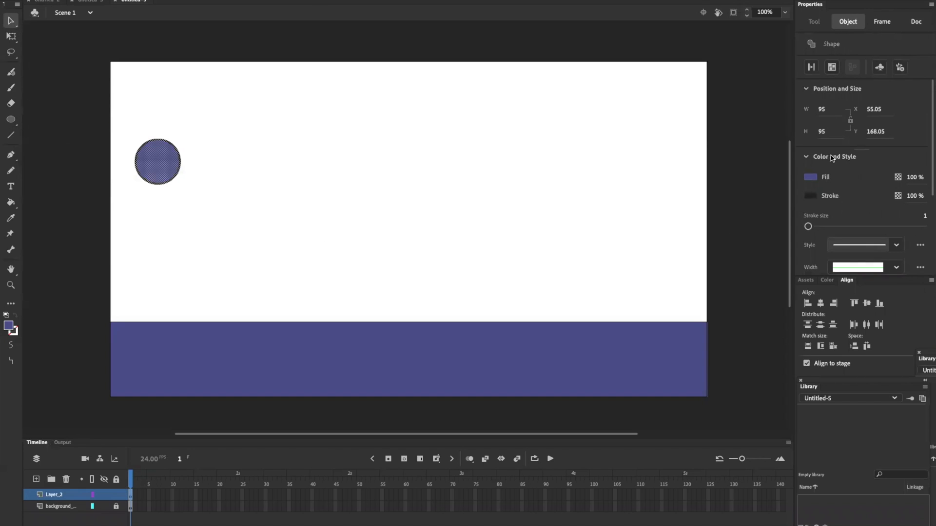
pyautogui.moveTo(808, 227)
pyautogui.mouseDown()
pyautogui.moveTo(839, 228)
pyautogui.moveTo(815, 228)
pyautogui.mouseUp()
pyautogui.click(812, 178)
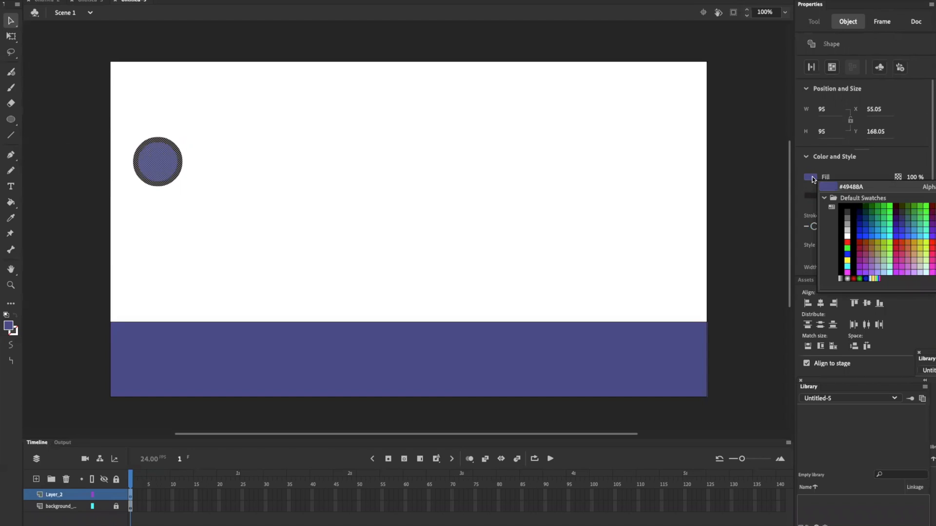
pyautogui.click(935, 212)
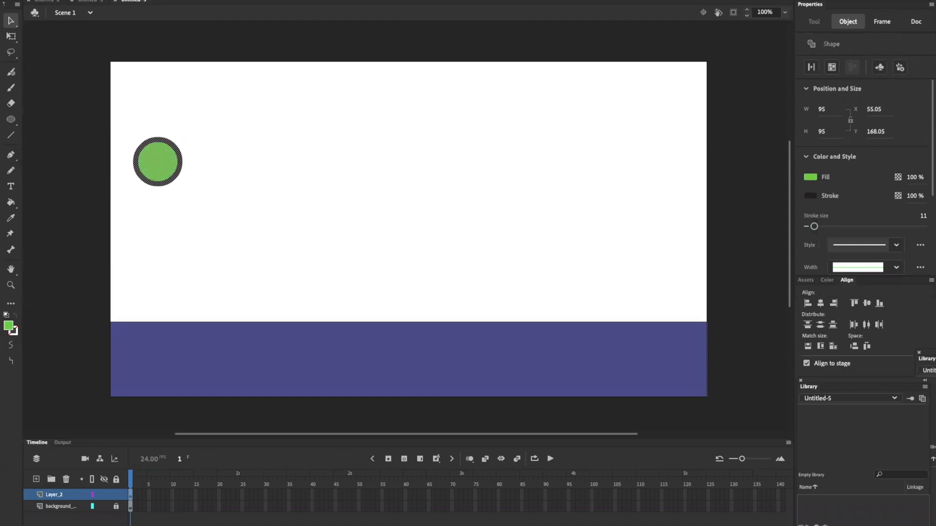
pyautogui.moveTo(814, 227); pyautogui.dragTo(810, 228)
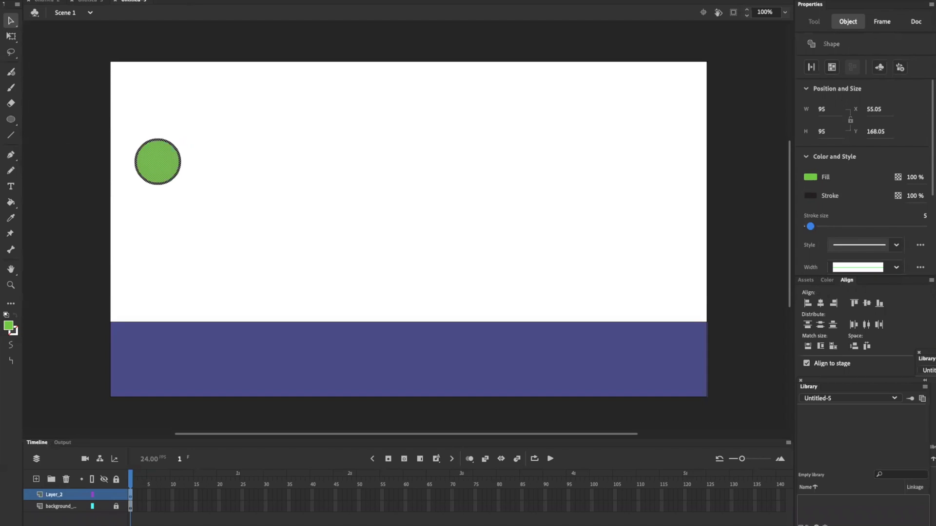
# Convert the circle to a movie clip symbol named ball and move it just off the stage's left side.
pyautogui.click(138, 0)
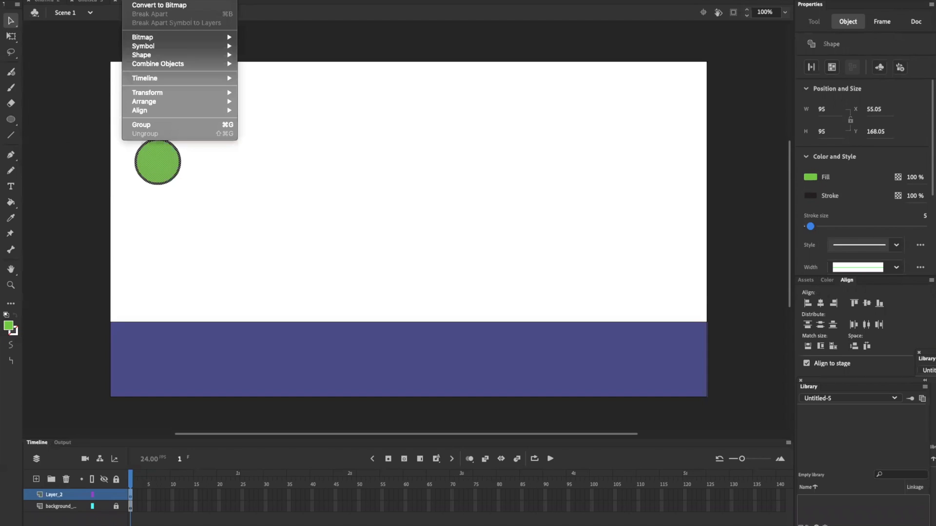
pyautogui.click(149, 1)
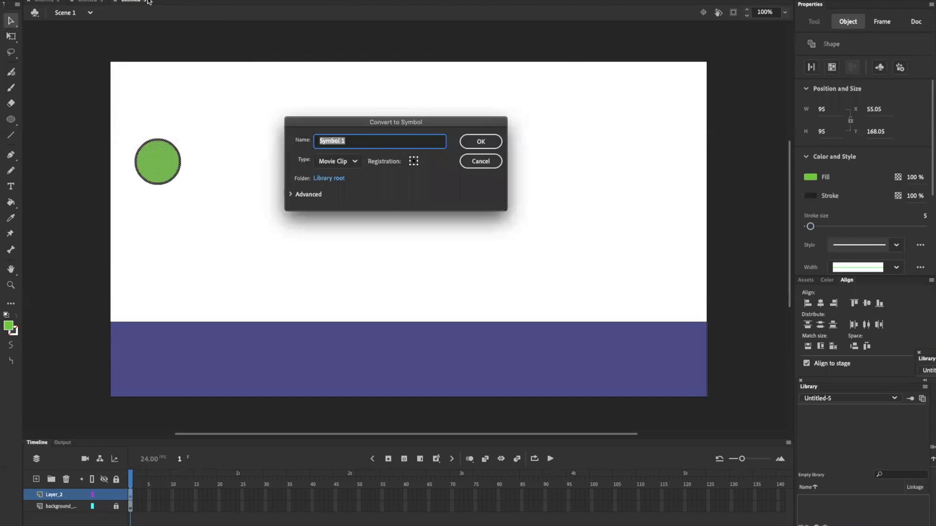
pyautogui.write('ball')
pyautogui.press('Return')
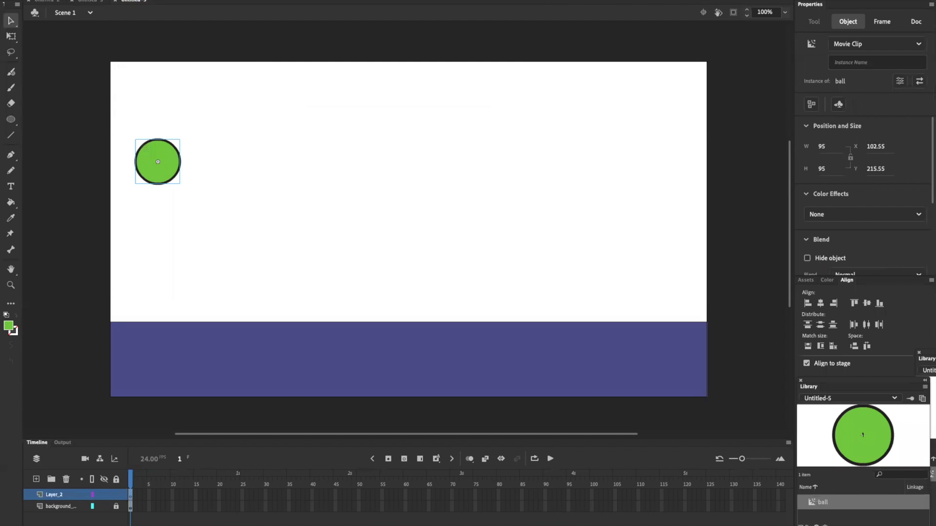
pyautogui.moveTo(162, 154); pyautogui.dragTo(85, 155)
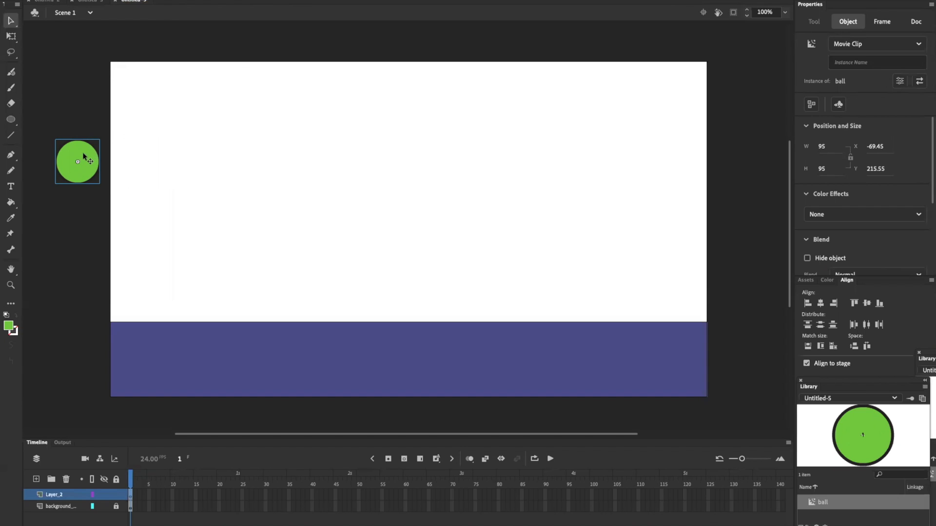
# Insert keyframes at frame 60 on both layers and place the ball on the ground near the stage's right edge, about X 1211, Y 512.
pyautogui.click(406, 509)
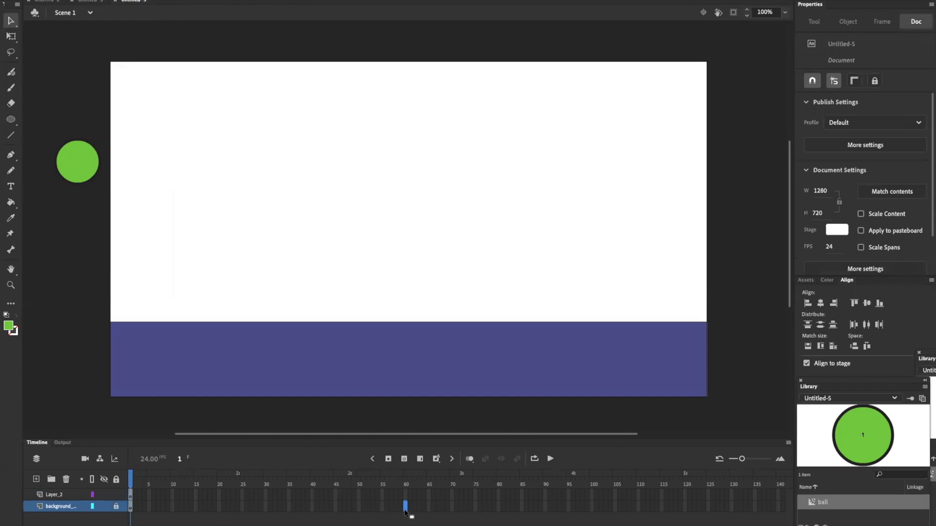
pyautogui.click(388, 459)
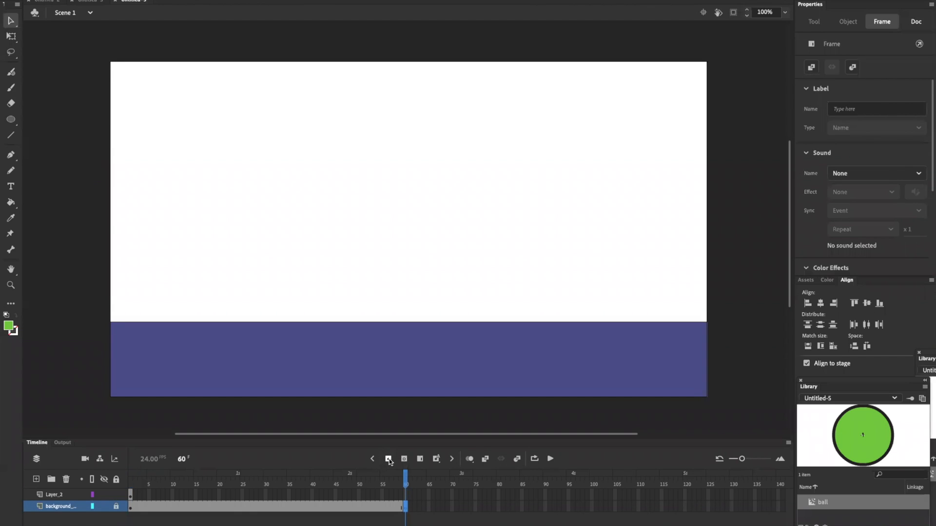
pyautogui.click(406, 496)
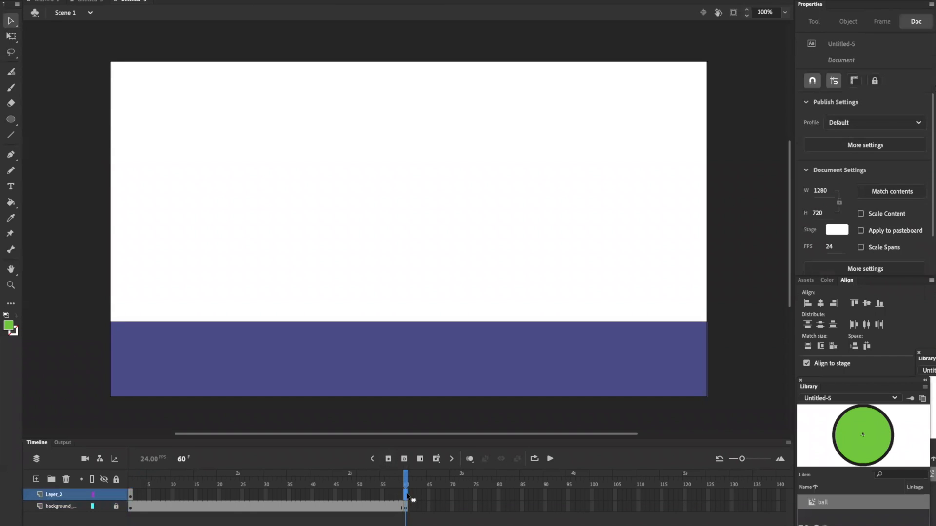
pyautogui.click(388, 459)
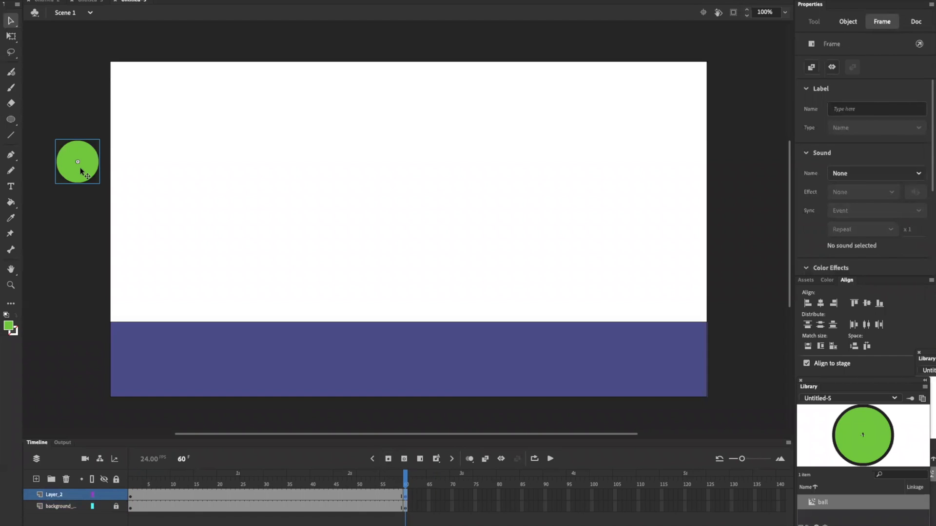
pyautogui.moveTo(77, 167); pyautogui.dragTo(673, 308)
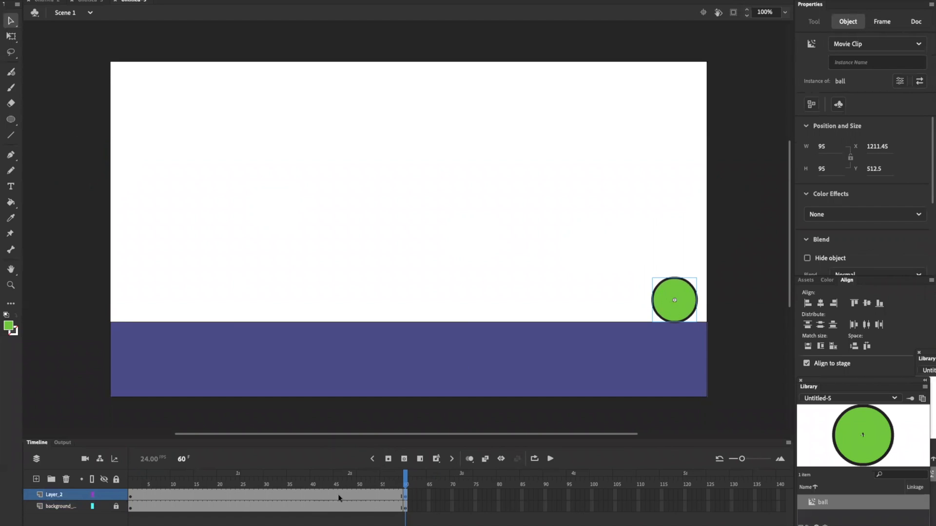
# Apply a classic tween to the ball between frames 1 and 60 on Layer_2 and scrub through its motion.
pyautogui.moveTo(405, 477); pyautogui.dragTo(124, 471)
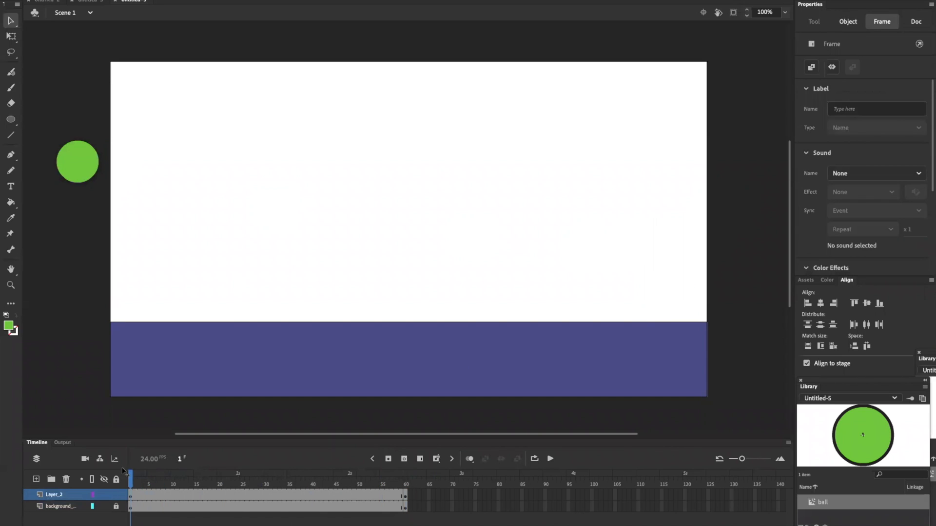
pyautogui.click(204, 496)
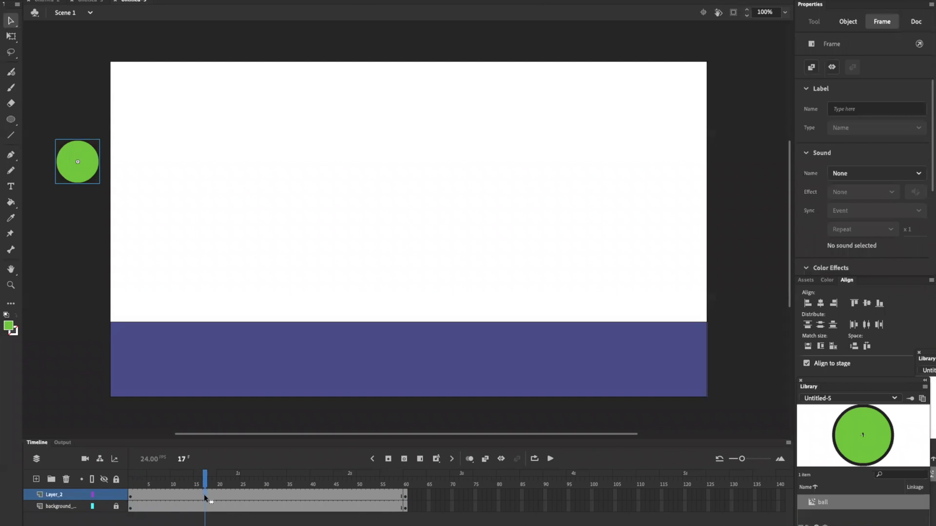
pyautogui.click(108, 0)
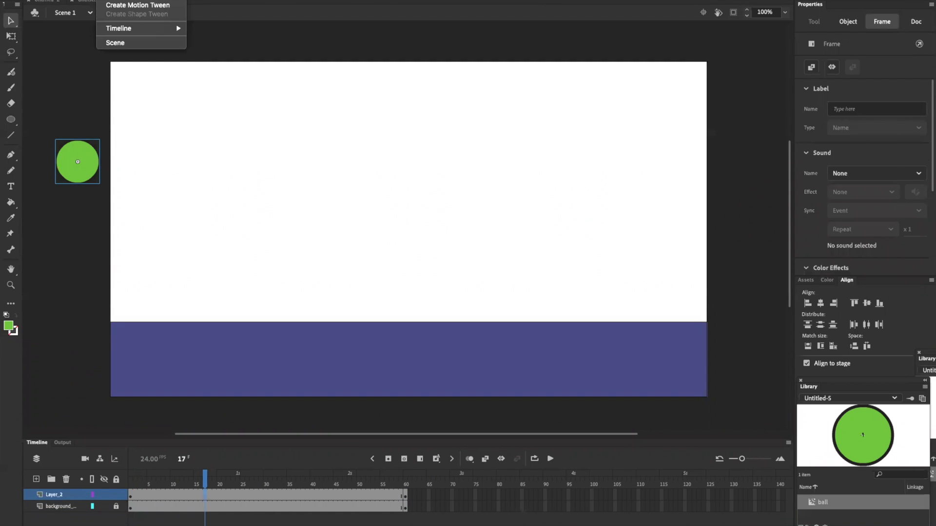
pyautogui.click(113, 1)
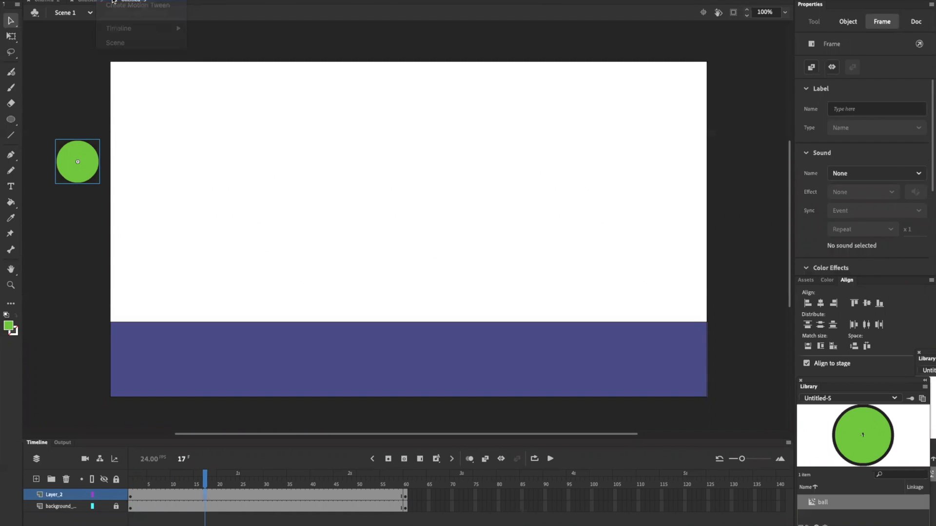
pyautogui.moveTo(204, 480); pyautogui.dragTo(319, 483)
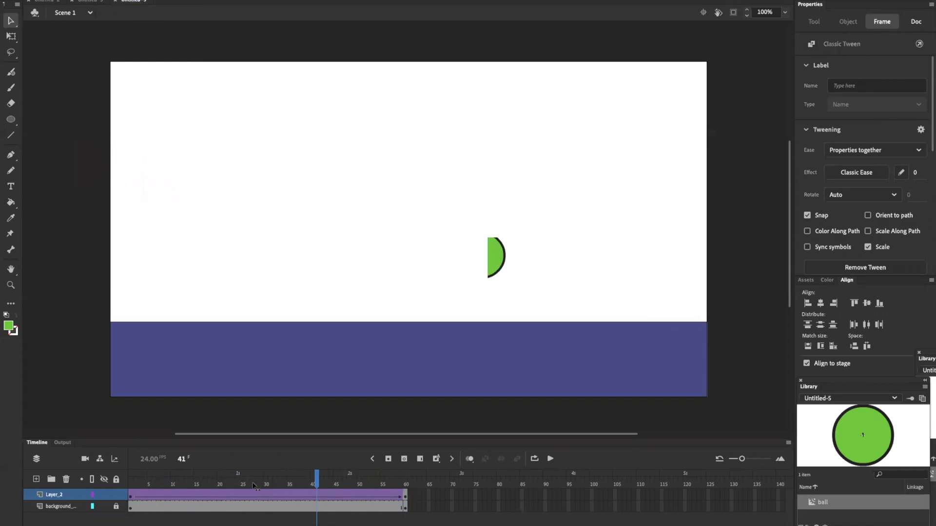
pyautogui.moveTo(165, 448); pyautogui.dragTo(119, 440)
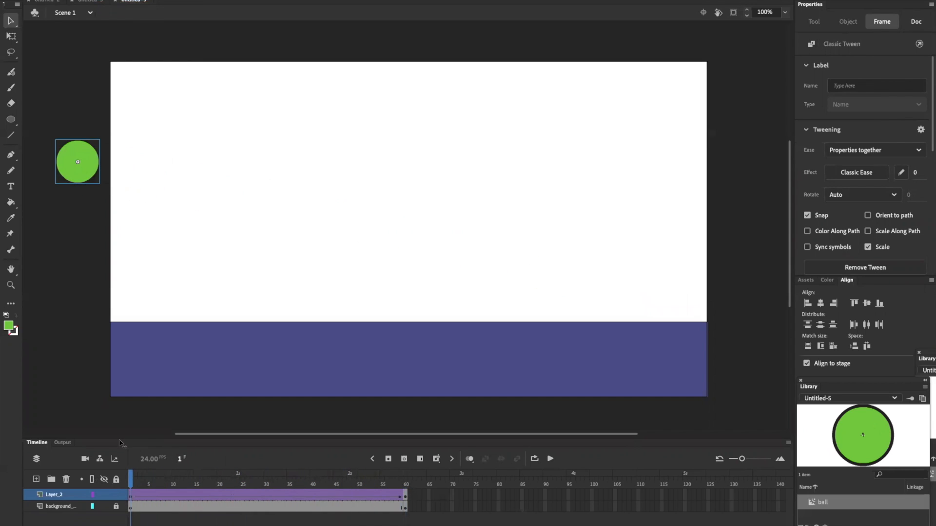
# Keyframe the ball on the ground at frame 10, about X 319, and raised to about X 588, Y 320 at frame 20.
pyautogui.click(171, 495)
pyautogui.click(388, 459)
pyautogui.moveTo(183, 194); pyautogui.dragTo(264, 305)
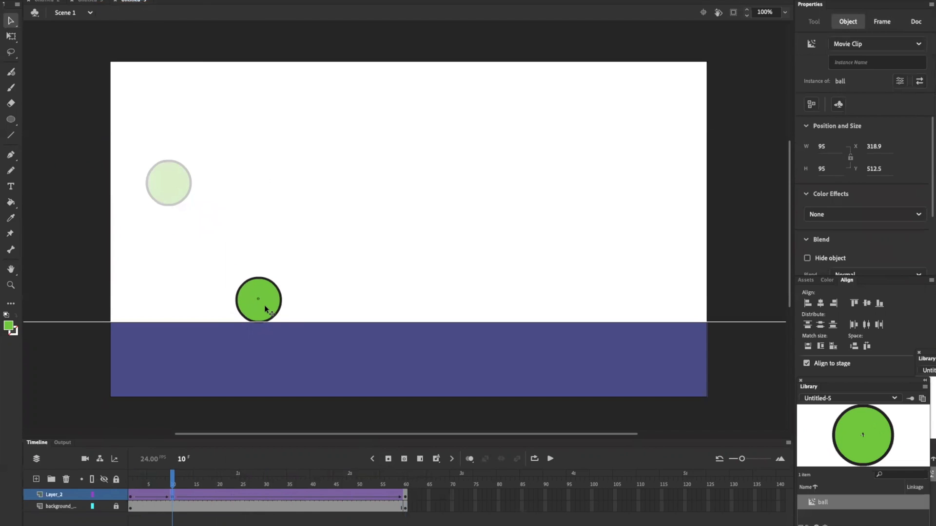
pyautogui.click(221, 500)
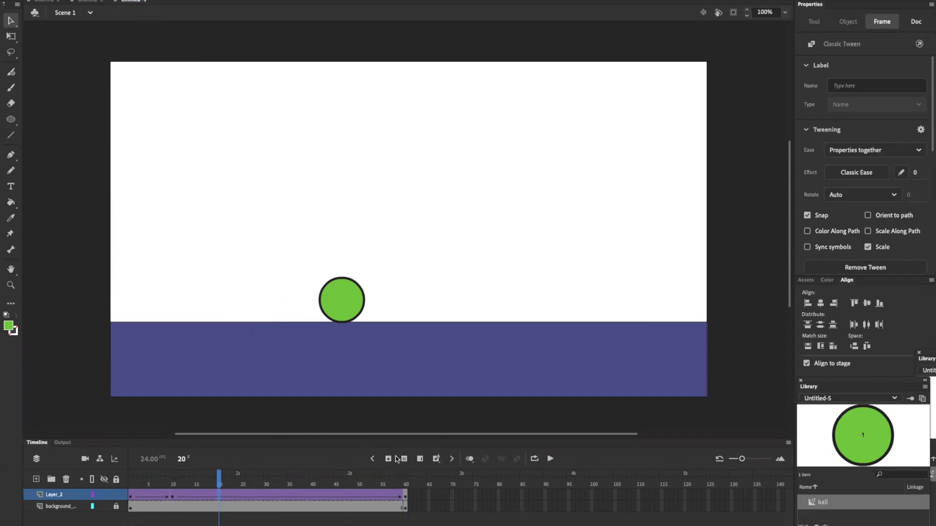
pyautogui.moveTo(345, 307); pyautogui.dragTo(385, 223)
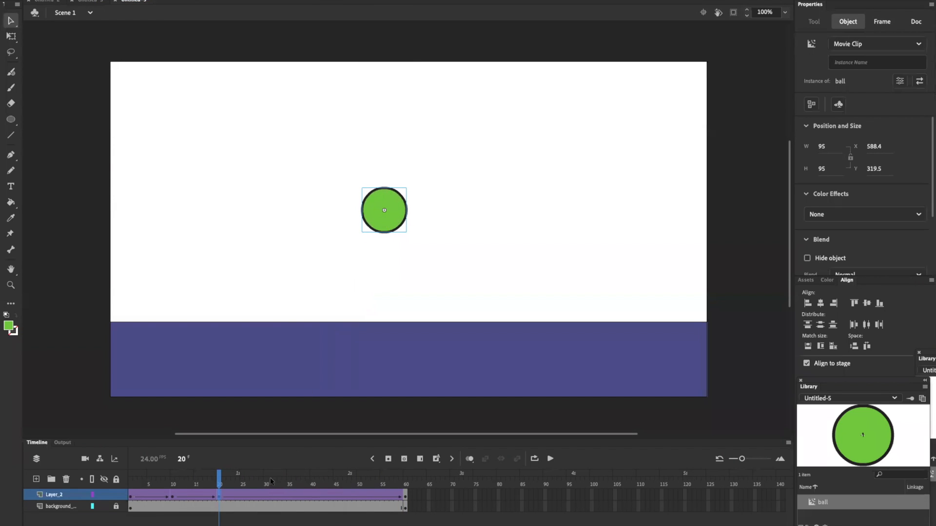
# Insert a ball keyframe at frame 31 and lower the ball onto the purple ground for the second bounce.
pyautogui.click(269, 493)
pyautogui.click(389, 459)
pyautogui.moveTo(470, 240); pyautogui.dragTo(507, 307)
# Insert a ball keyframe at frame 41, try raising the ball there, and undo that move.
pyautogui.click(316, 497)
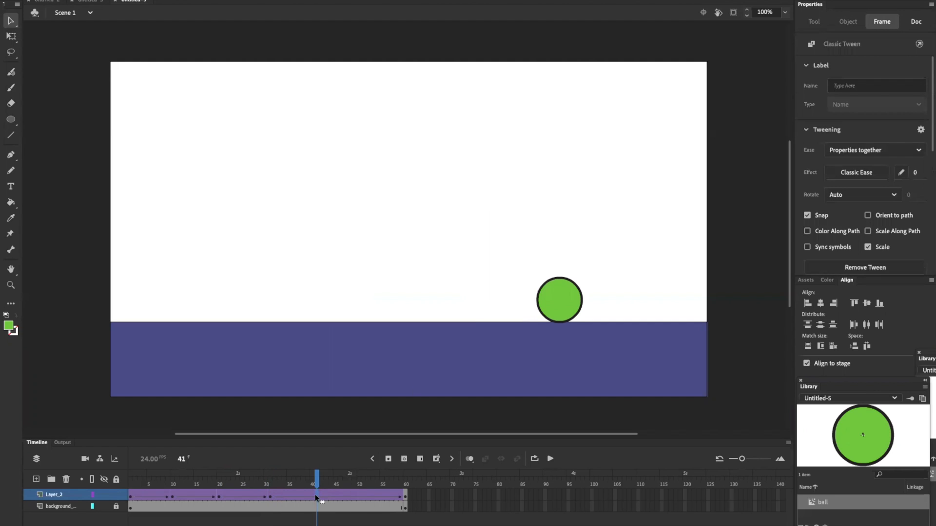
pyautogui.click(392, 459)
pyautogui.moveTo(564, 306); pyautogui.dragTo(610, 238)
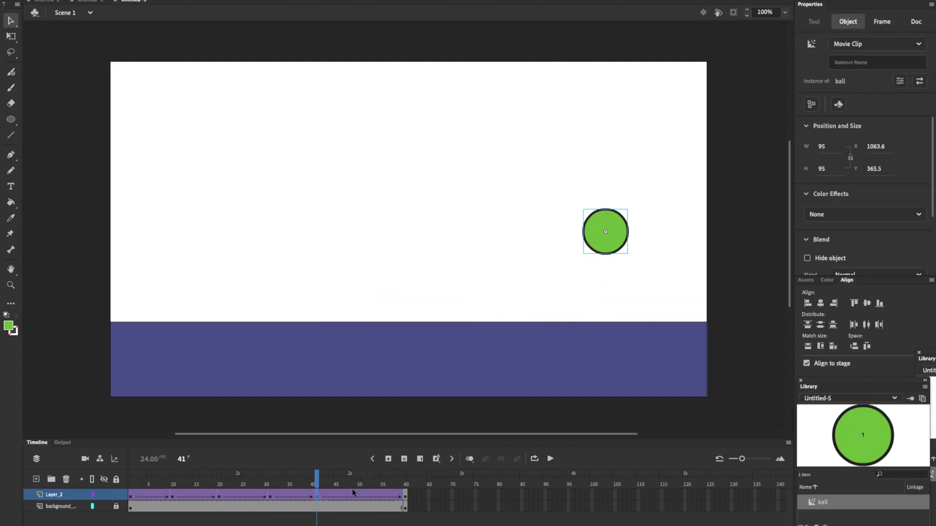
pyautogui.hotkey('ctrl', 'z')
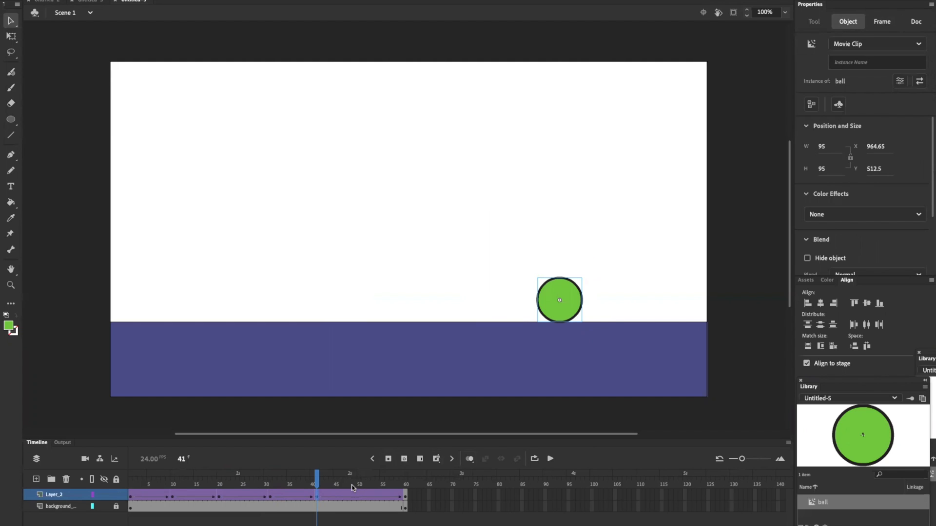
# Raise the ball to about X 1090, Y 356 at frame 49 for the last bounce.
pyautogui.click(353, 487)
pyautogui.moveTo(592, 306); pyautogui.dragTo(610, 220)
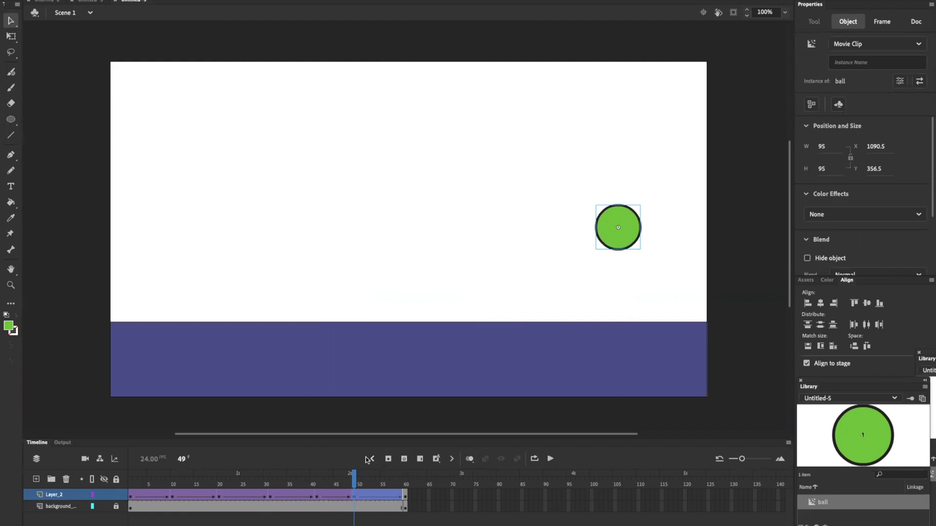
# Return to the start of the timeline and hide the classic tween layer, Layer_2.
pyautogui.moveTo(354, 477); pyautogui.dragTo(88, 489)
pyautogui.click(172, 498)
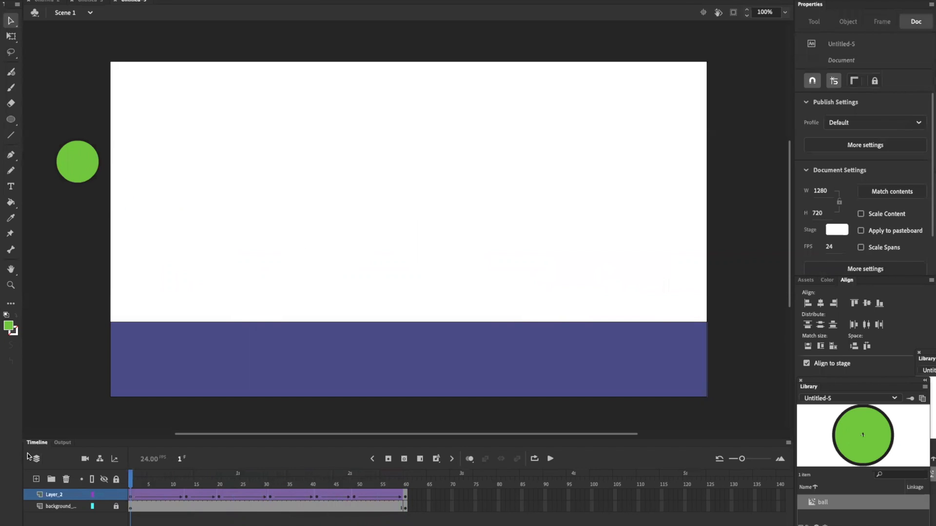
pyautogui.click(102, 494)
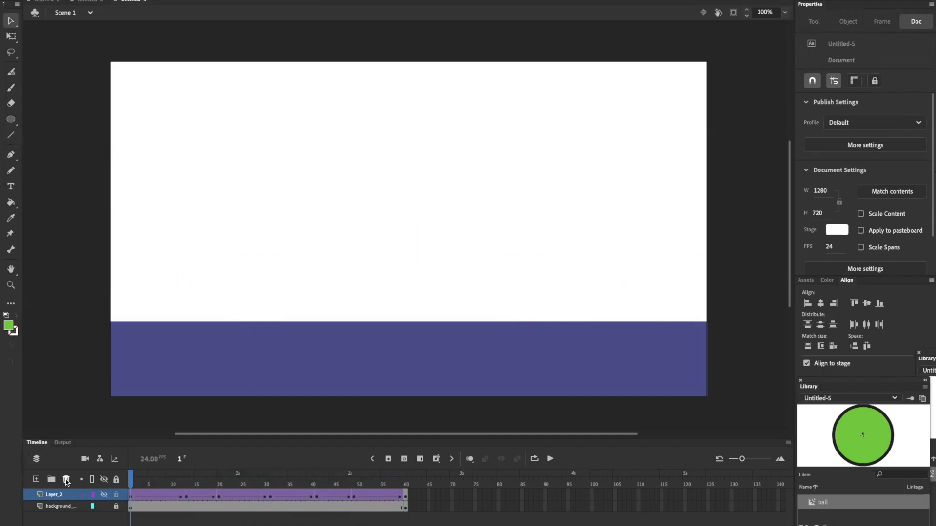
# Add a new layer above Layer_2 and name it Motion_Tween.
pyautogui.click(37, 479)
pyautogui.doubleClick(53, 493)
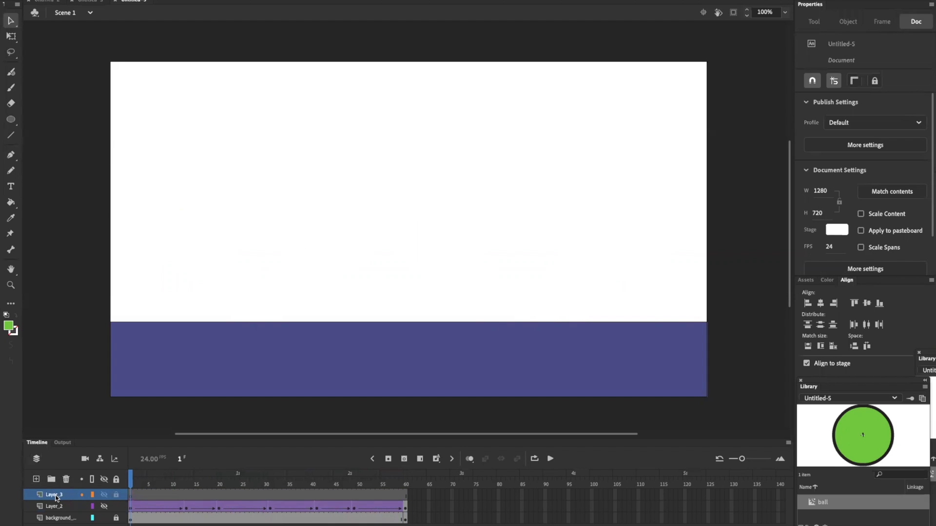
pyautogui.write('Motion 1')
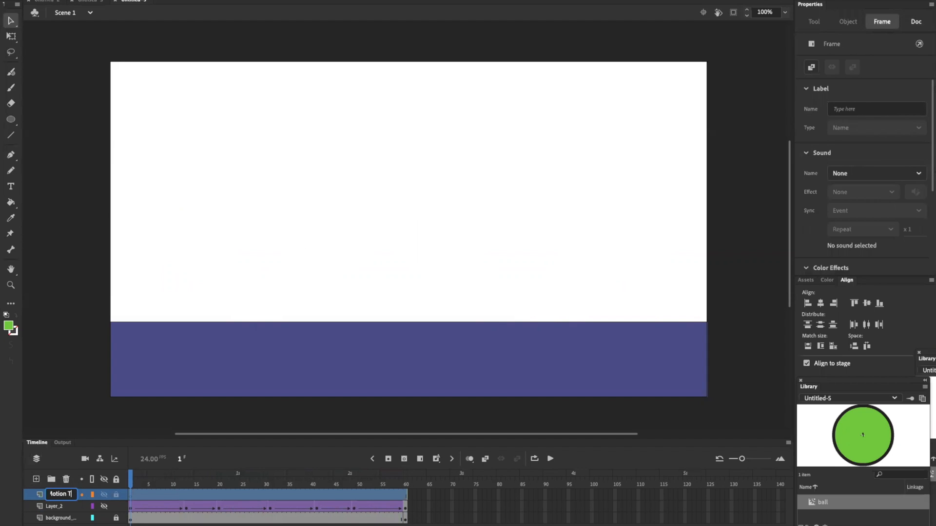
pyautogui.press('Return')
pyautogui.press('Return')
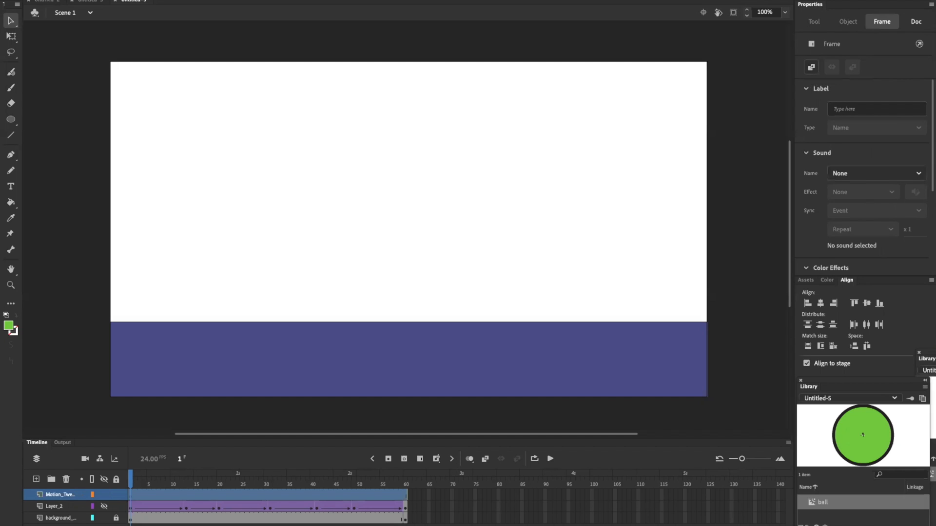
# Place a library ball instance just outside the stage's upper left on the Motion_Tween layer and create a motion tween.
pyautogui.moveTo(926, 359); pyautogui.dragTo(836, 7)
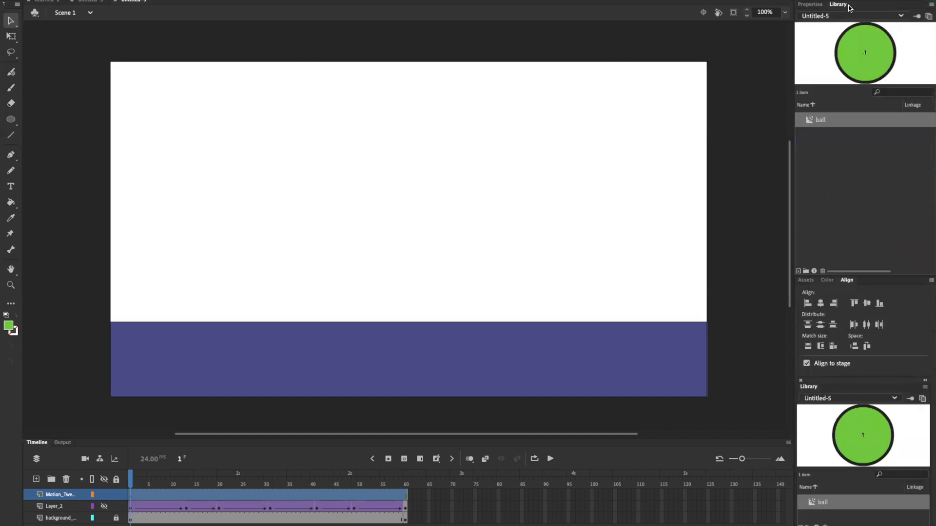
pyautogui.moveTo(828, 54); pyautogui.dragTo(64, 144)
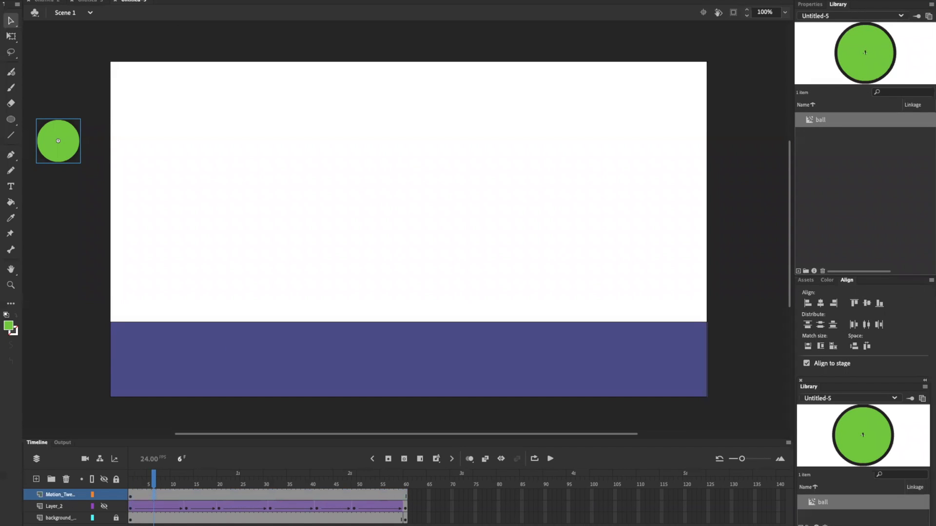
pyautogui.click(106, 0)
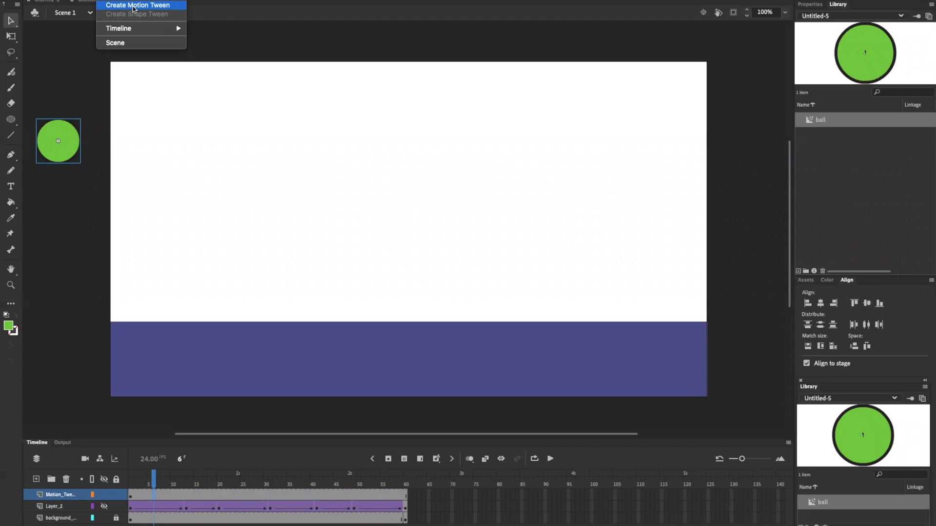
pyautogui.click(133, 6)
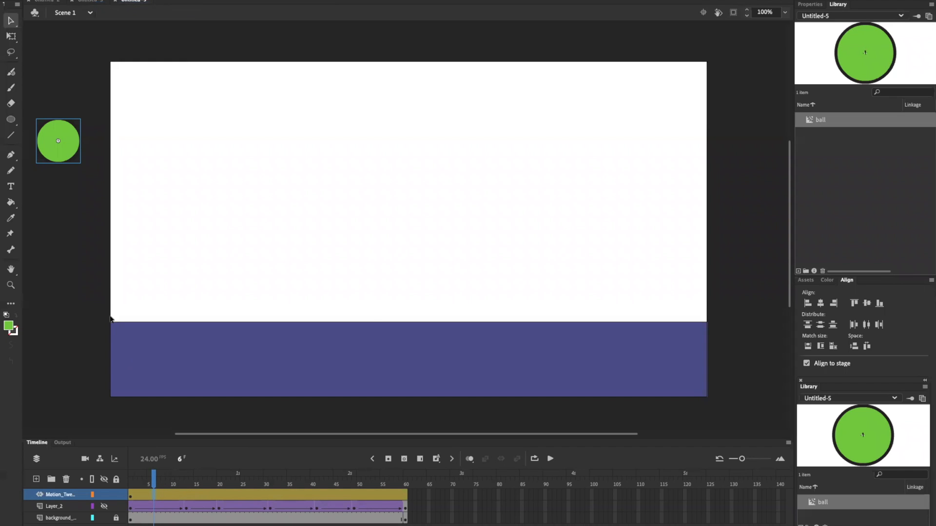
# Position the motion-tweened ball on the purple ground at frame 10 and raise it toward mid-stage at frame 17.
pyautogui.moveTo(153, 477); pyautogui.dragTo(118, 476)
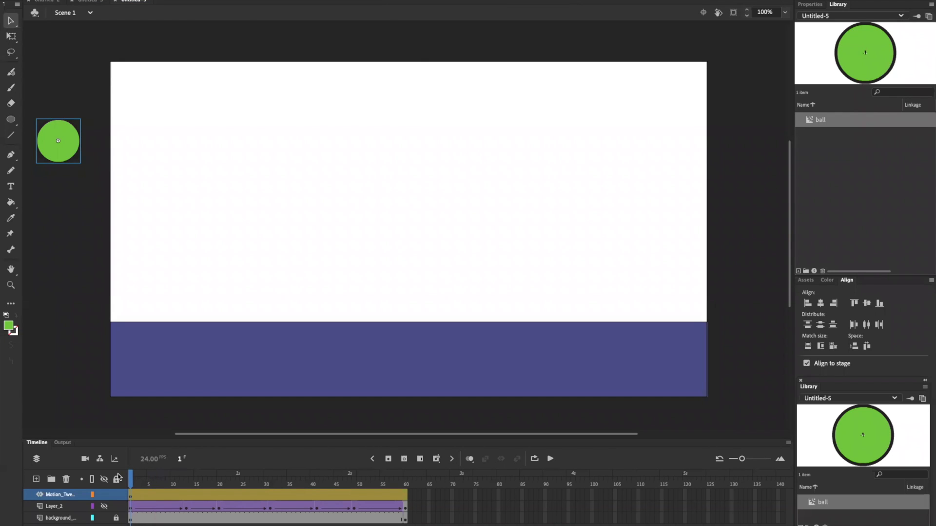
pyautogui.click(171, 495)
pyautogui.moveTo(57, 157); pyautogui.dragTo(214, 311)
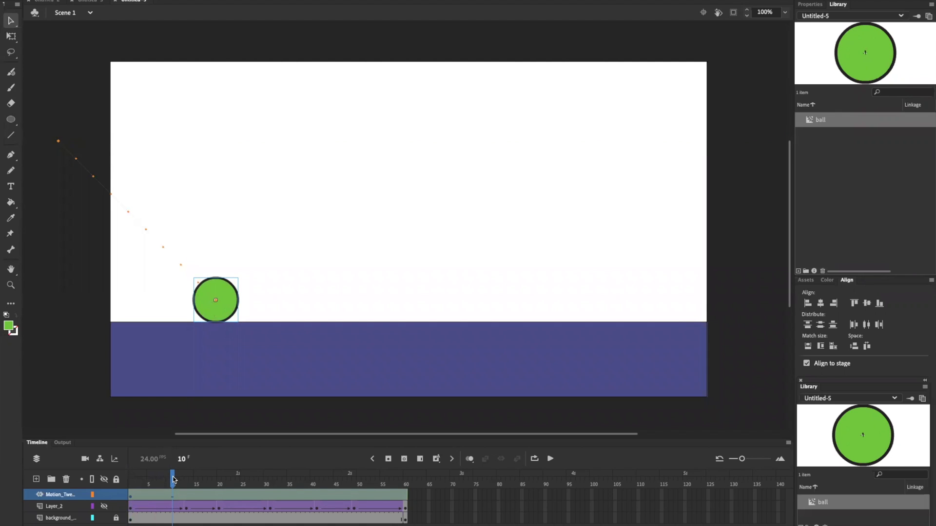
pyautogui.moveTo(174, 480); pyautogui.dragTo(206, 484)
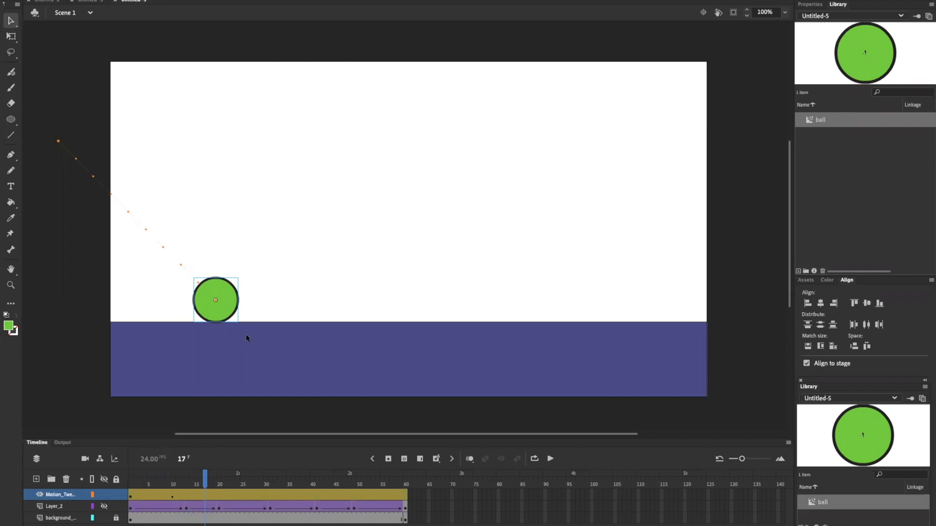
pyautogui.moveTo(241, 287); pyautogui.dragTo(351, 201)
# Lower the ball onto the ground at frame 26 and raise it for the next bounce at frame 36.
pyautogui.moveTo(205, 483); pyautogui.dragTo(247, 482)
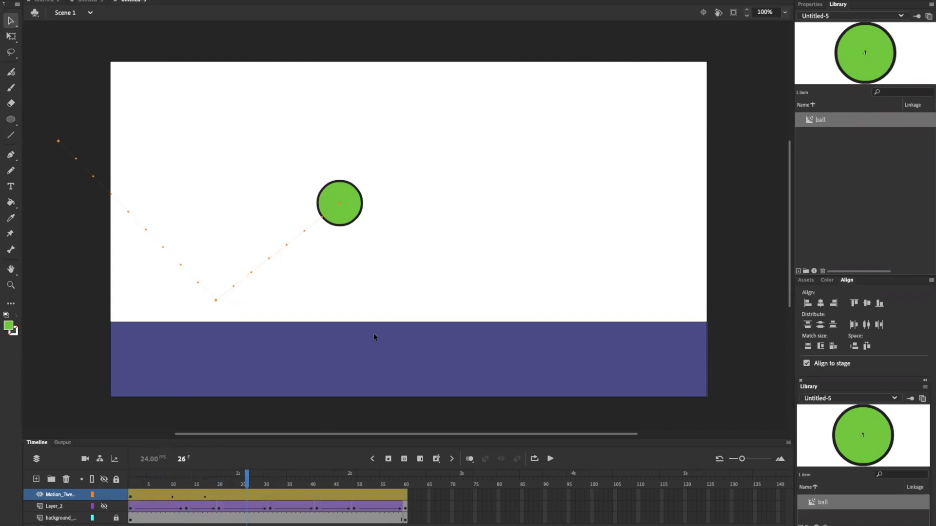
pyautogui.moveTo(358, 197); pyautogui.dragTo(442, 294)
pyautogui.moveTo(248, 478); pyautogui.dragTo(293, 478)
pyautogui.moveTo(432, 296); pyautogui.dragTo(521, 213)
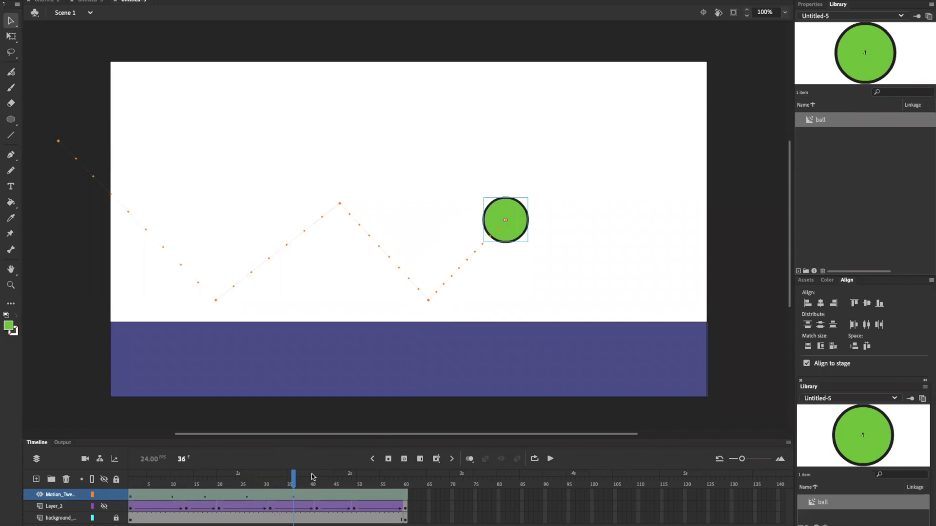
# Place the ball on the ground at frame 47 and beyond the stage's right edge at frame 60.
pyautogui.moveTo(294, 478); pyautogui.dragTo(345, 481)
pyautogui.moveTo(524, 218); pyautogui.dragTo(601, 293)
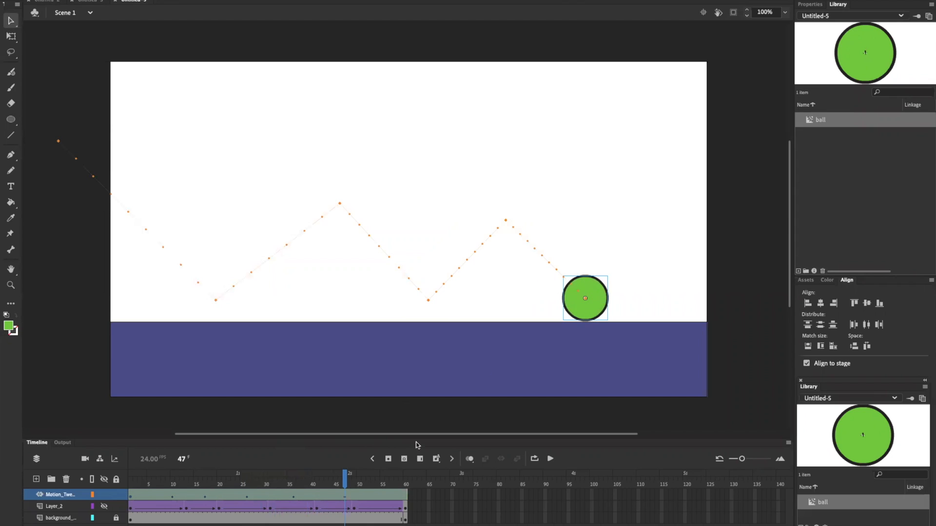
pyautogui.moveTo(601, 298); pyautogui.dragTo(757, 158)
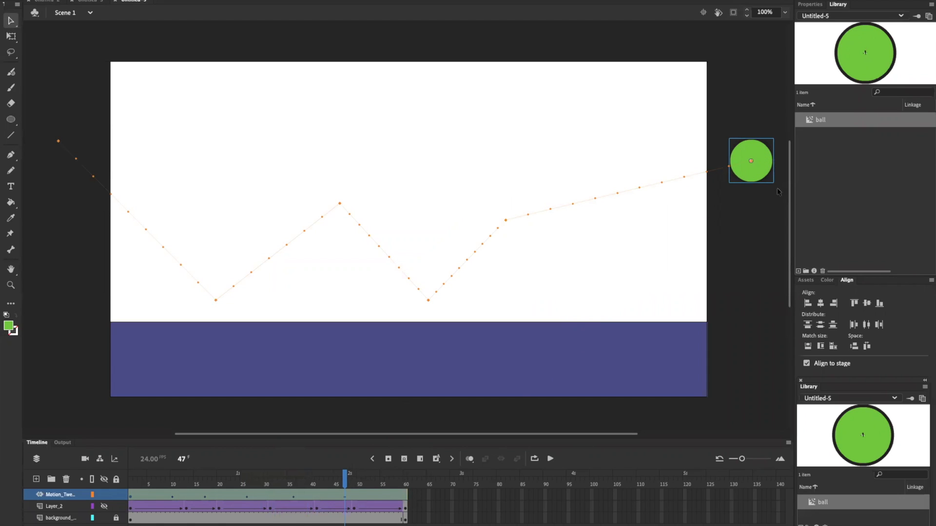
pyautogui.hotkey('ctrl', 'z')
pyautogui.moveTo(344, 480); pyautogui.dragTo(406, 480)
pyautogui.moveTo(595, 305); pyautogui.dragTo(754, 210)
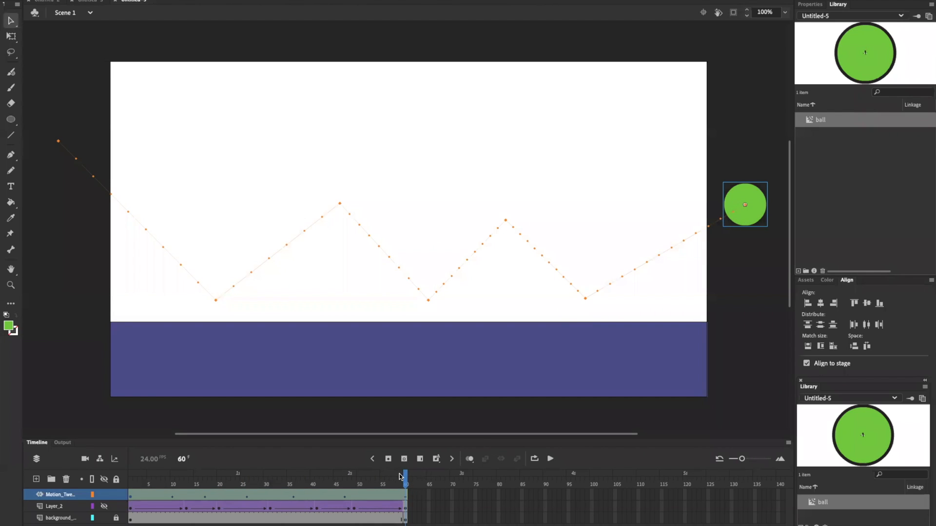
# Play the motion tween from frame 1 to check the straight-line bounces, and return to frame 1.
pyautogui.moveTo(404, 480); pyautogui.dragTo(108, 465)
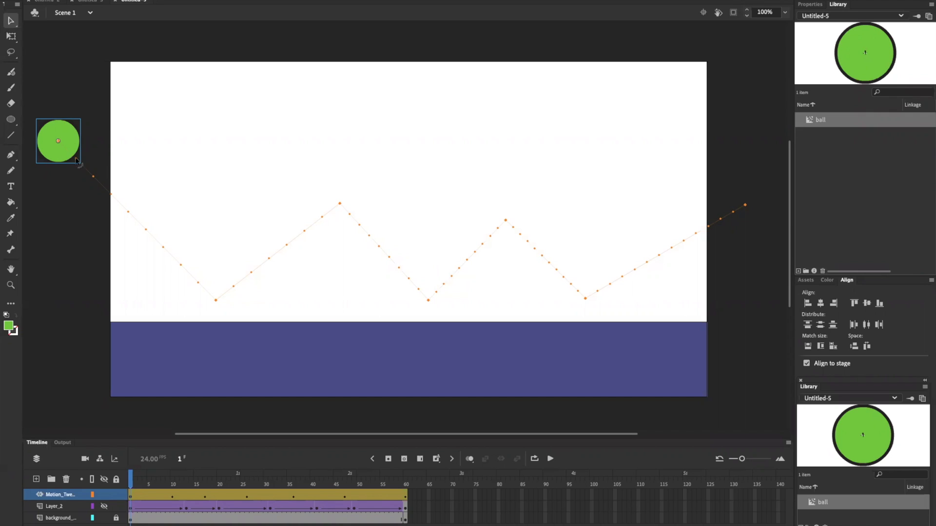
pyautogui.click(550, 460)
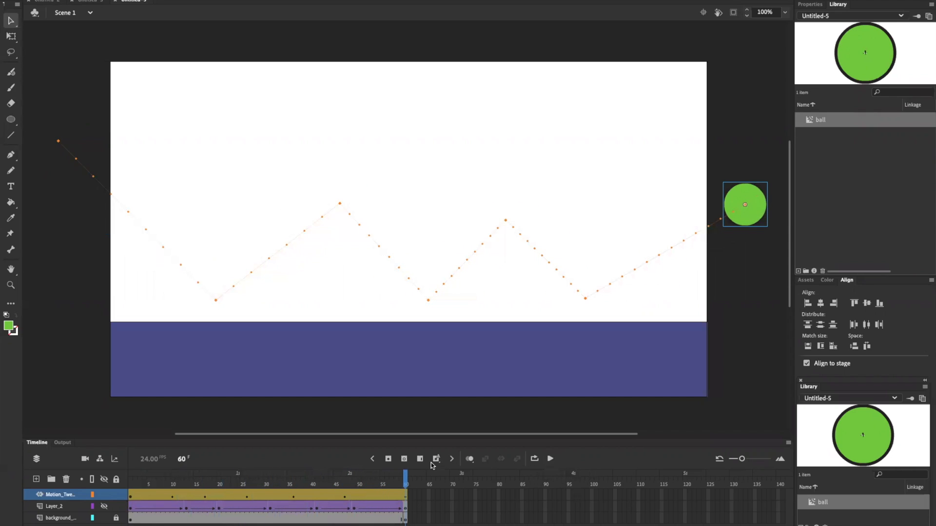
pyautogui.moveTo(404, 475); pyautogui.dragTo(130, 476)
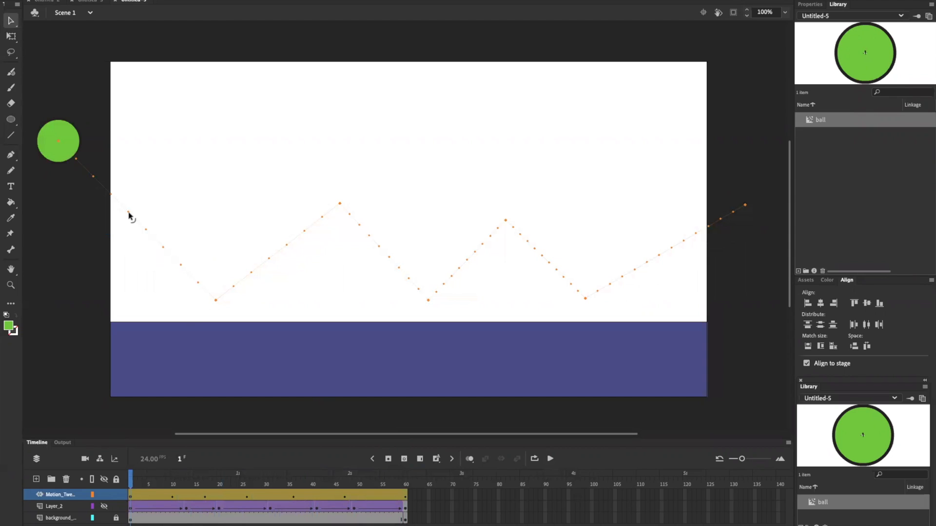
# Bend the six straight segments of the ball's motion path into curves and move the playhead to frame 13.
pyautogui.moveTo(128, 215); pyautogui.dragTo(172, 169)
pyautogui.moveTo(286, 246); pyautogui.dragTo(272, 207)
pyautogui.moveTo(378, 249); pyautogui.dragTo(361, 284)
pyautogui.moveTo(466, 261); pyautogui.dragTo(441, 226)
pyautogui.moveTo(542, 258); pyautogui.dragTo(590, 167)
pyautogui.moveTo(661, 258); pyautogui.dragTo(705, 291)
pyautogui.moveTo(130, 480); pyautogui.dragTo(198, 484)
# Lower the motion path's second peak to the top edge of the purple ground and move the playhead to frame 7.
pyautogui.click(505, 222)
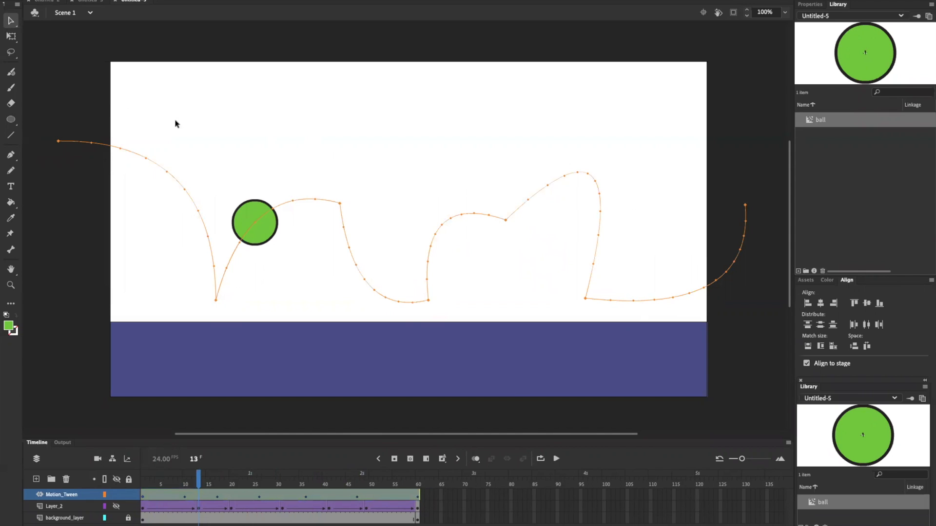
pyautogui.click(501, 233)
pyautogui.moveTo(505, 220); pyautogui.dragTo(510, 321)
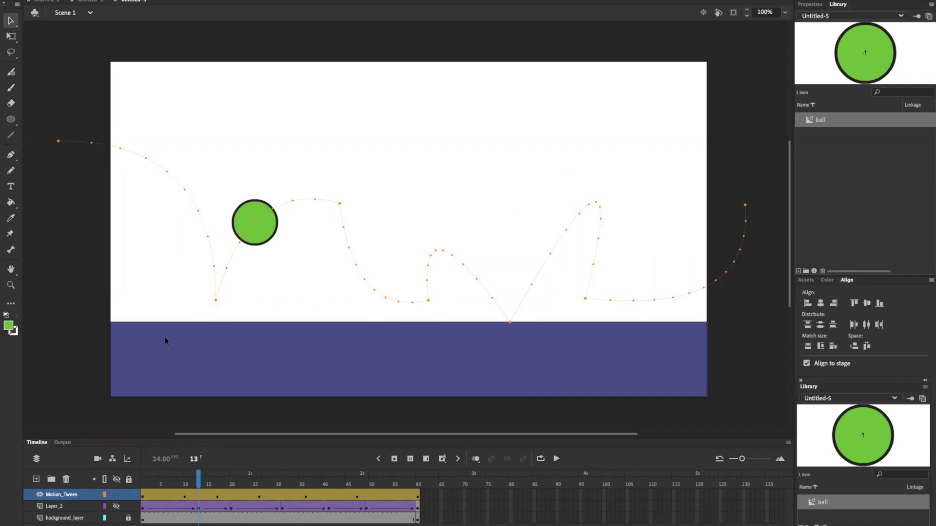
pyautogui.moveTo(198, 478); pyautogui.dragTo(170, 486)
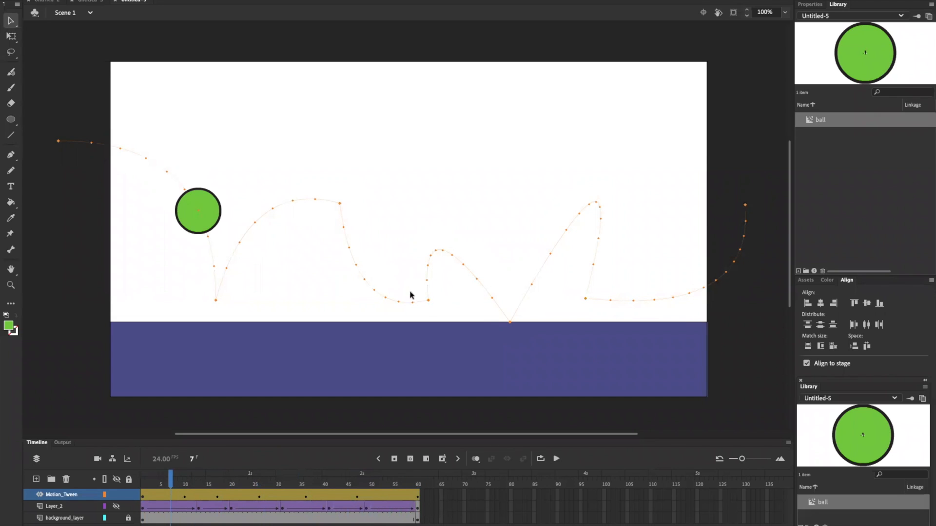
# Reshape the curves of the motion path's first drop and first rise.
pyautogui.moveTo(272, 207); pyautogui.dragTo(318, 203)
pyautogui.moveTo(167, 176); pyautogui.dragTo(179, 186)
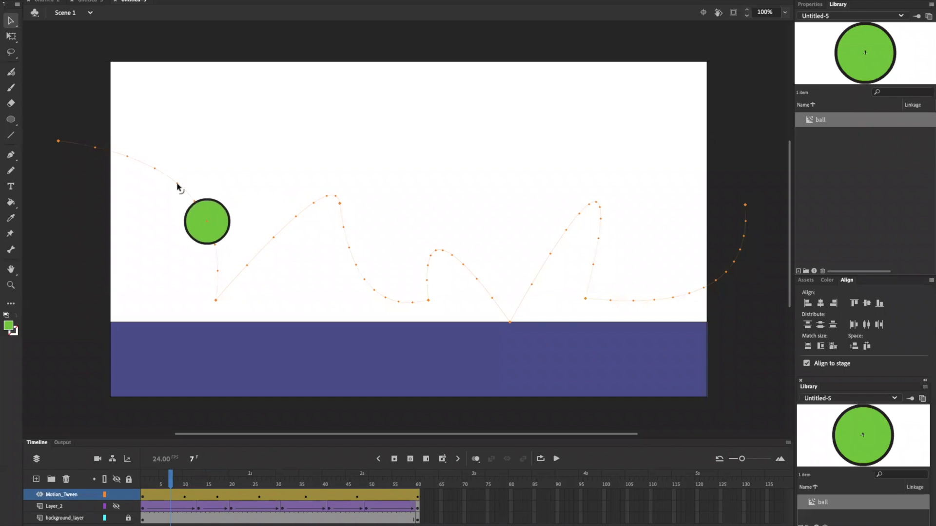
pyautogui.moveTo(213, 251); pyautogui.dragTo(213, 290)
# Play the ball's motion along the reshaped path from frame 1, and rewind to frame 1.
pyautogui.moveTo(173, 479); pyautogui.dragTo(136, 479)
pyautogui.click(555, 460)
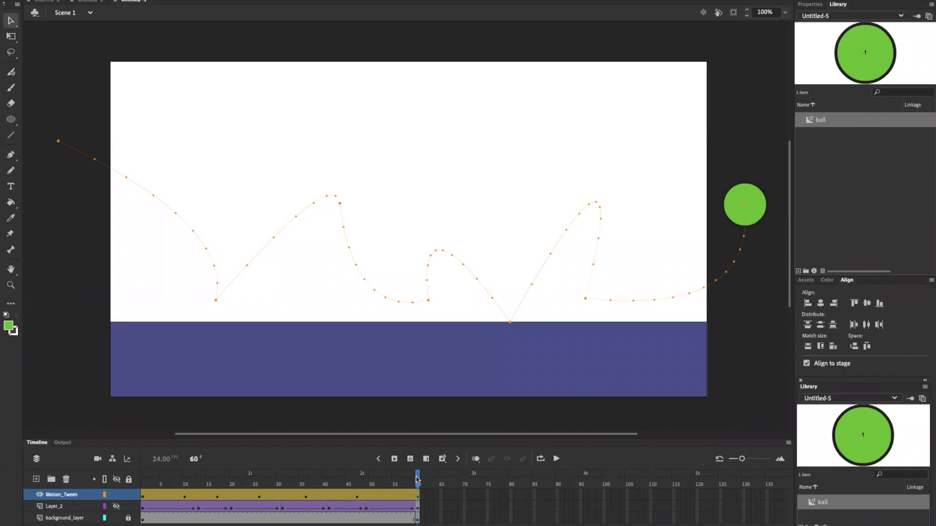
pyautogui.moveTo(418, 480); pyautogui.dragTo(143, 484)
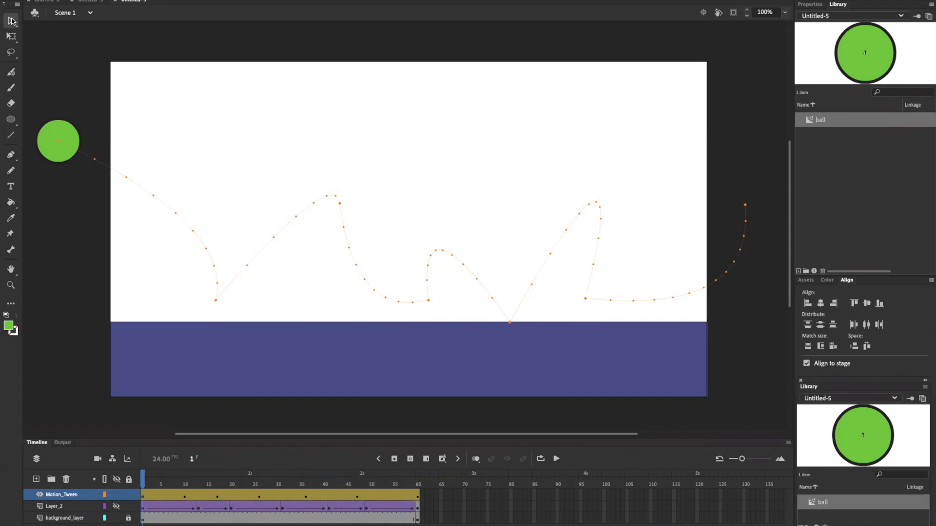
# Enlarge the ball at frame 1 with Free Transform and shrink it to a small dot-like ball at frame 60.
pyautogui.click(59, 156)
pyautogui.press('q')
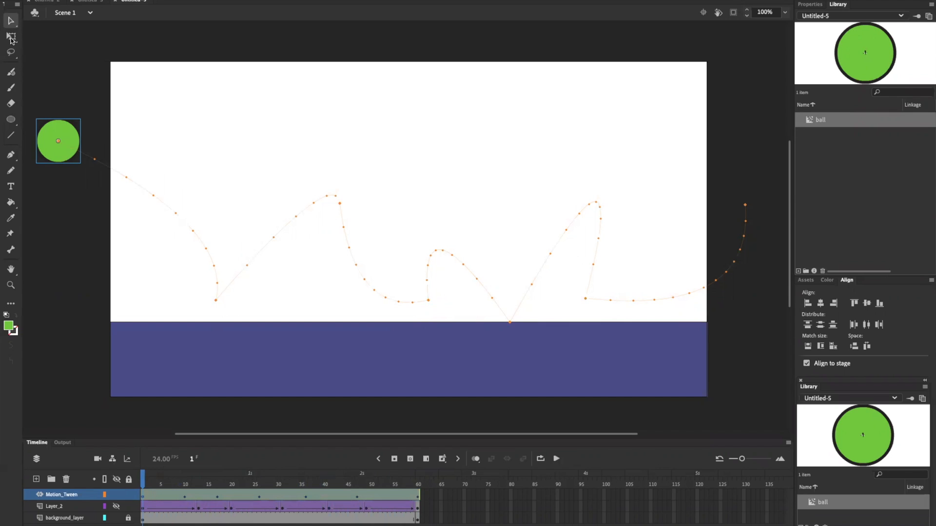
pyautogui.moveTo(89, 170); pyautogui.dragTo(117, 198)
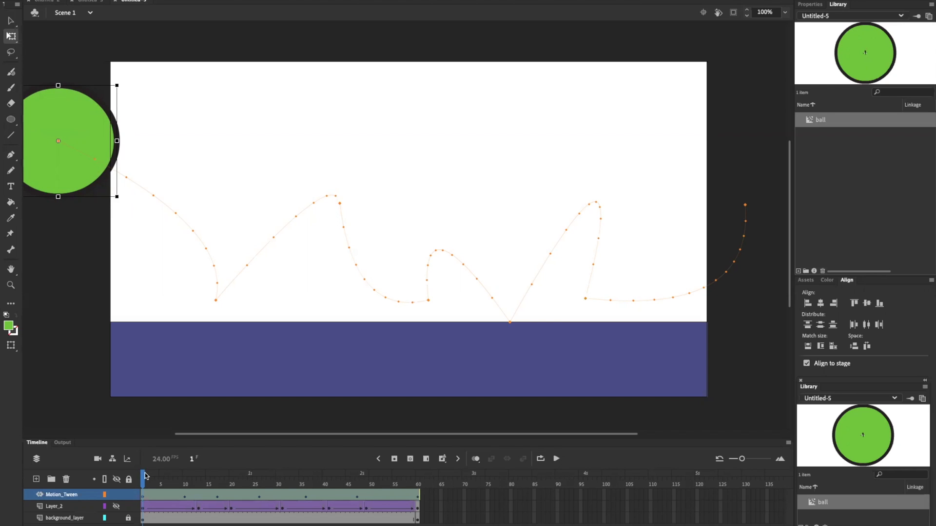
pyautogui.moveTo(144, 476); pyautogui.dragTo(423, 509)
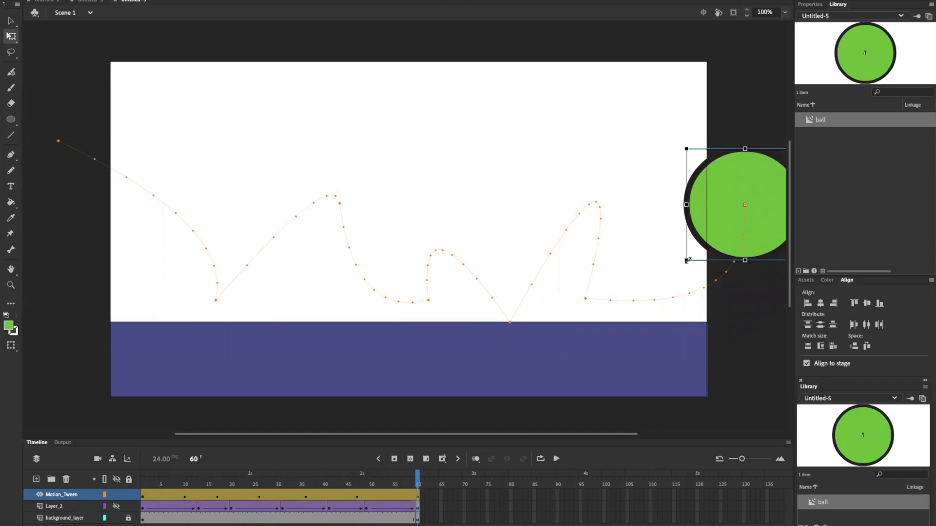
pyautogui.moveTo(685, 260); pyautogui.dragTo(725, 249)
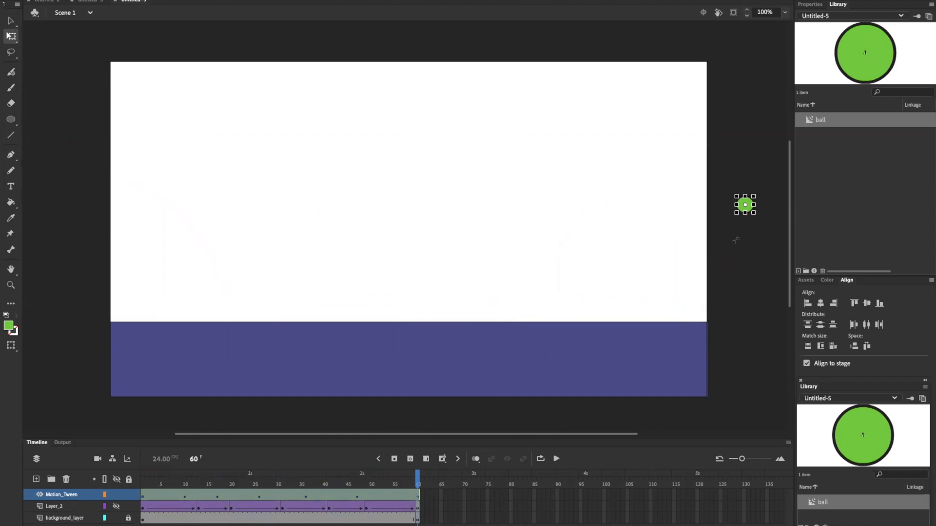
# Play the tween from frame 1 to review the ball's size change along the path.
pyautogui.moveTo(419, 477); pyautogui.dragTo(86, 467)
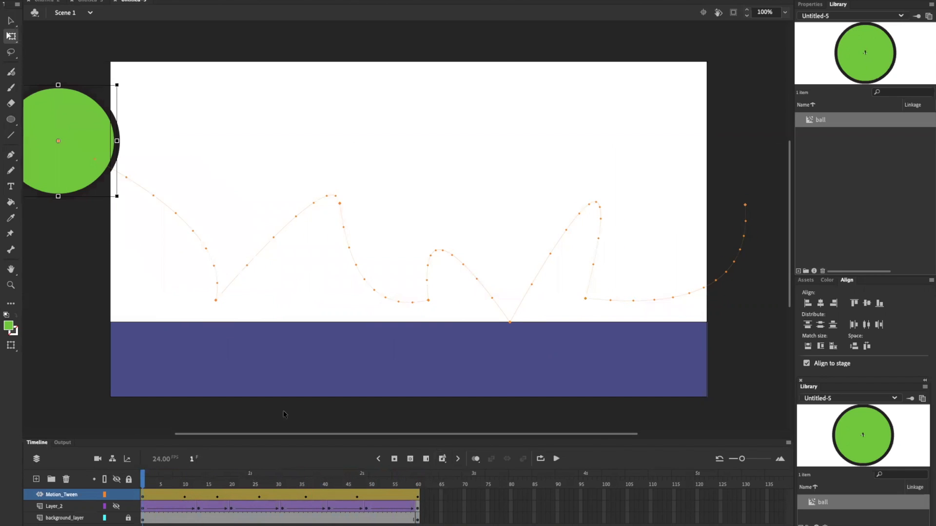
pyautogui.click(555, 460)
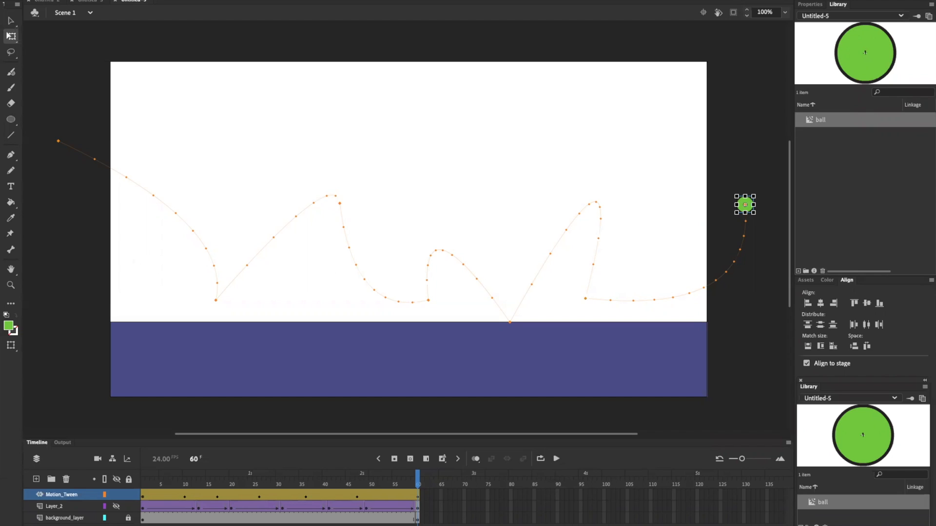
# Create a new ActionScript 3.0 document from the HD preset, 1280 x 720 at 24 fps.
pyautogui.click(65, 36)
pyautogui.press('super+n')
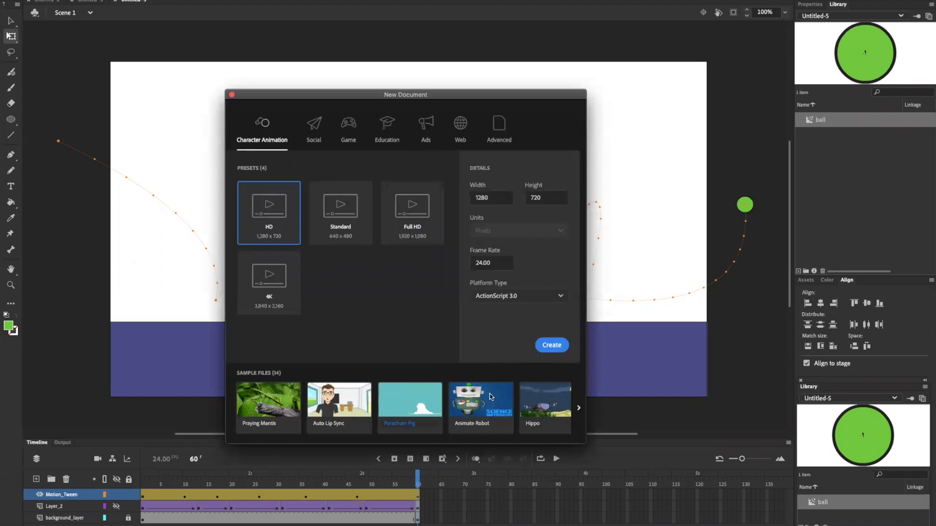
pyautogui.click(551, 346)
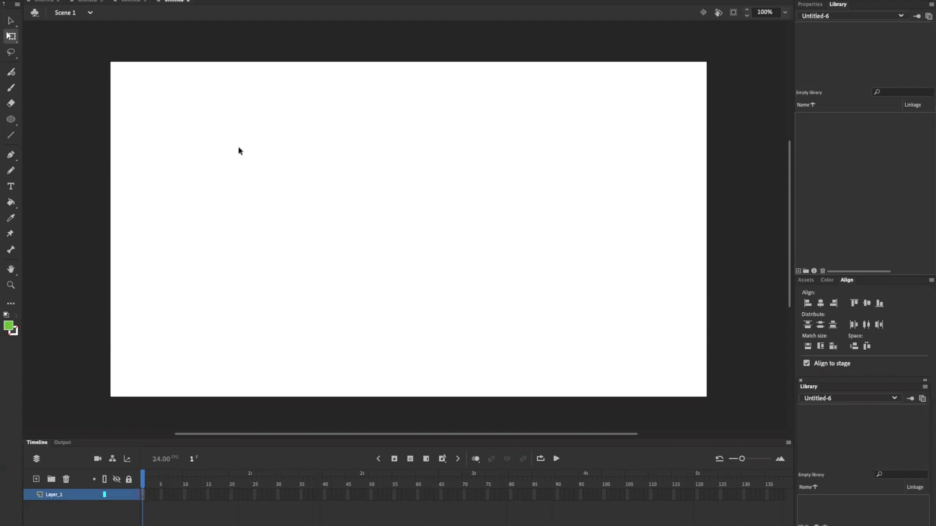
# Draw a wide green rectangle with a dark outline across the upper half of the stage using the Rectangle tool.
pyautogui.click(12, 120)
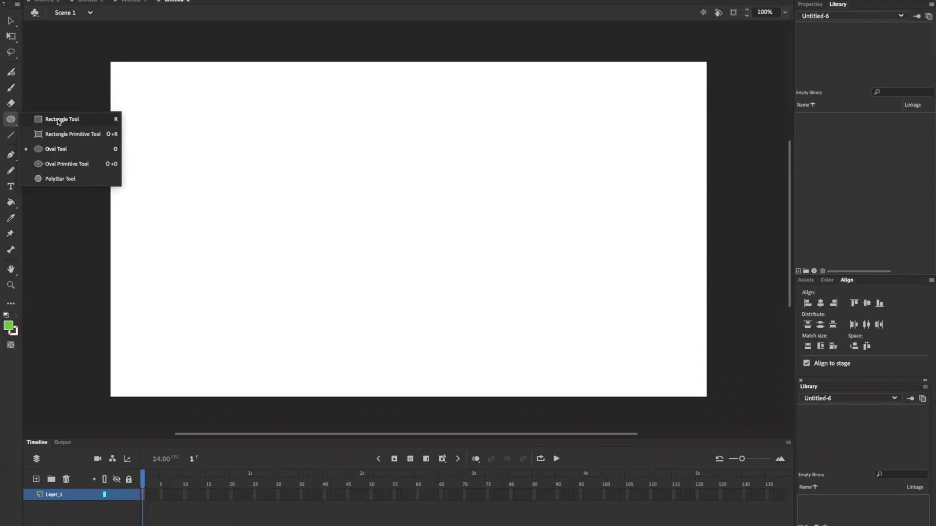
pyautogui.click(56, 119)
pyautogui.moveTo(128, 147); pyautogui.dragTo(654, 214)
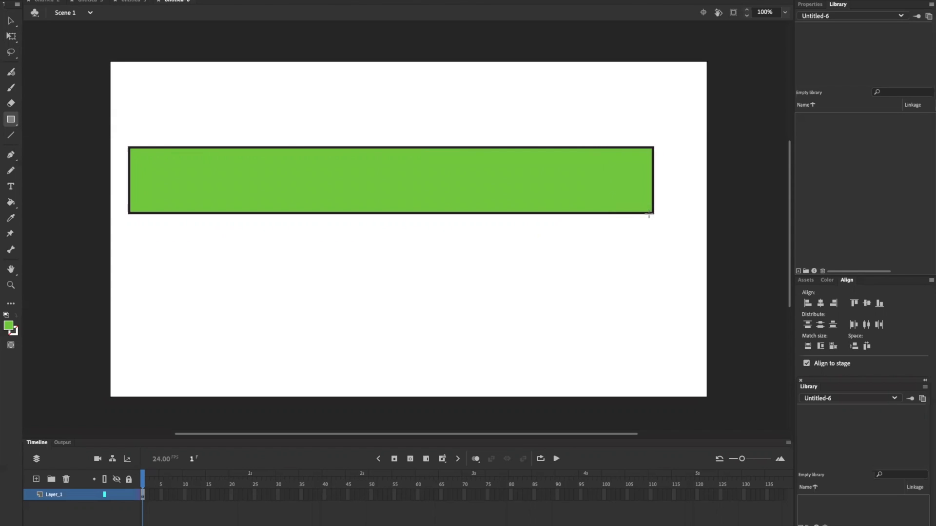
pyautogui.click(11, 22)
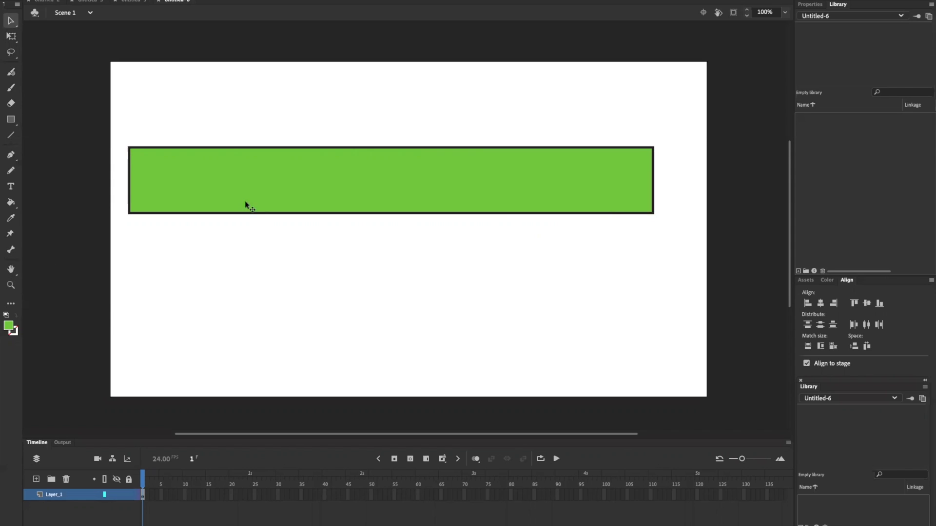
pyautogui.moveTo(104, 111); pyautogui.dragTo(720, 314)
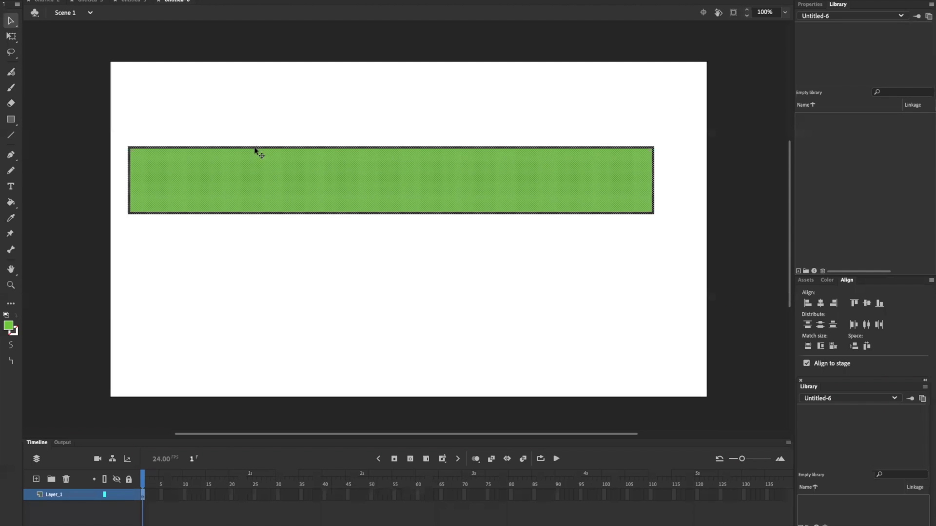
pyautogui.hscroll(3, 292, 223)
pyautogui.scroll(-2, 292, 224)
pyautogui.click(259, 205)
pyautogui.hscroll(-10, 253, 205)
pyautogui.hscroll(6, 253, 205)
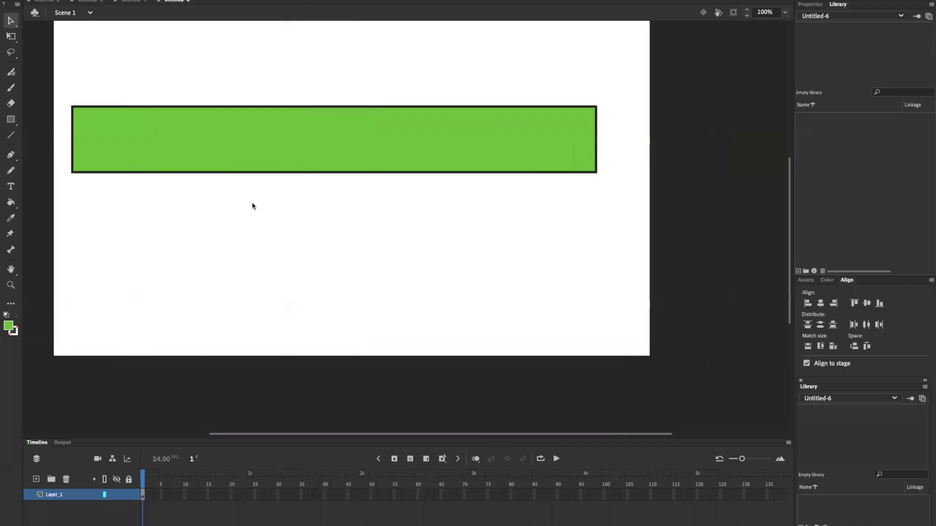
pyautogui.moveTo(56, 75); pyautogui.dragTo(632, 226)
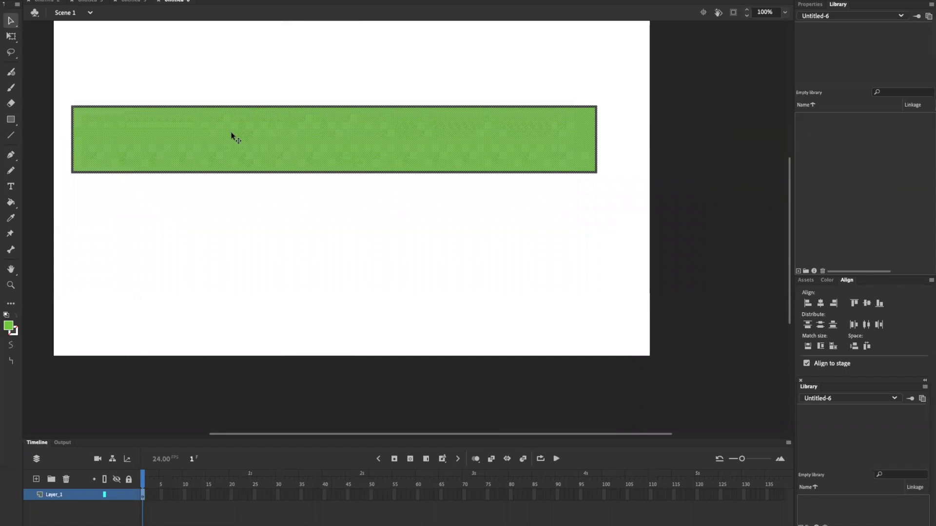
pyautogui.hscroll(-4, 282, 202)
pyautogui.scroll(2, 282, 203)
pyautogui.click(163, 108)
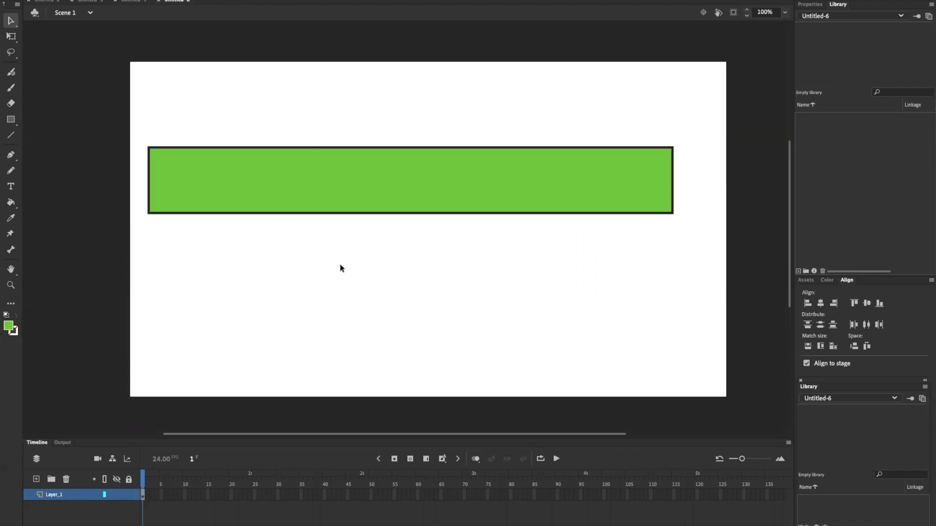
# Try to add a bone starting on the rectangle's outline at the middle of its left edge.
pyautogui.click(12, 249)
pyautogui.click(151, 181)
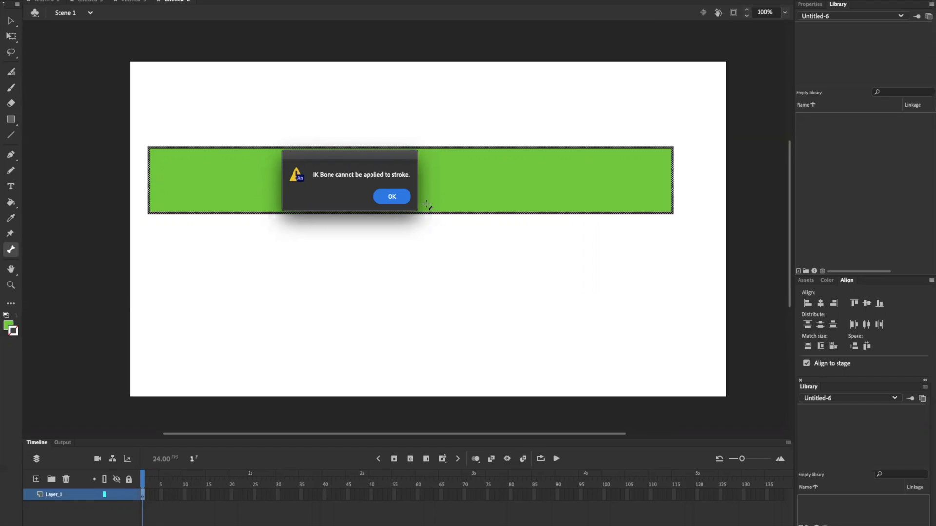
pyautogui.click(397, 197)
# Select the whole rectangle with its outline and build a horizontal chain of six bones from its left edge to its right edge.
pyautogui.click(11, 22)
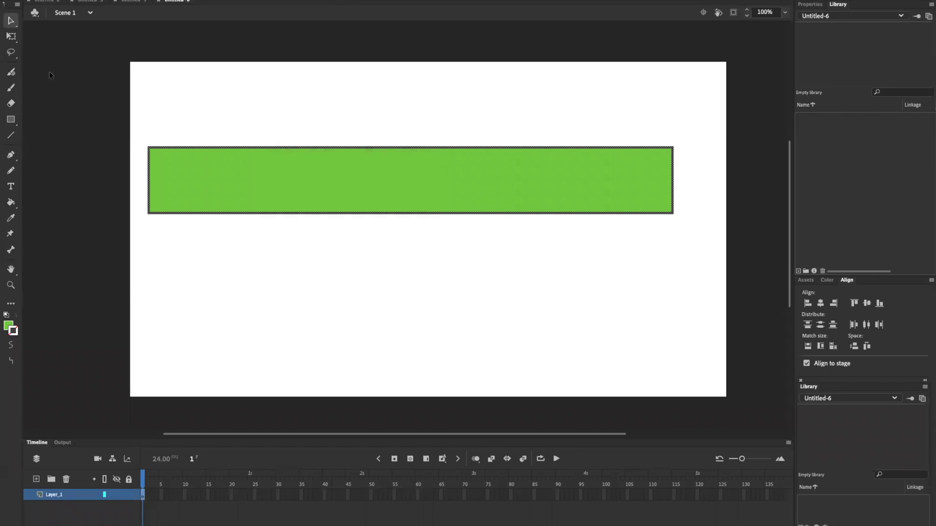
pyautogui.moveTo(95, 90); pyautogui.dragTo(716, 294)
pyautogui.click(10, 250)
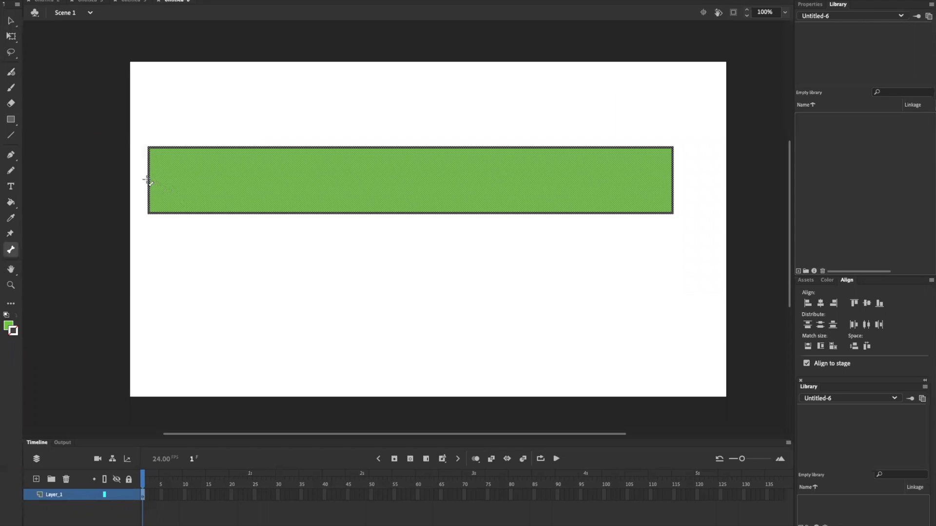
pyautogui.moveTo(148, 181); pyautogui.dragTo(671, 180)
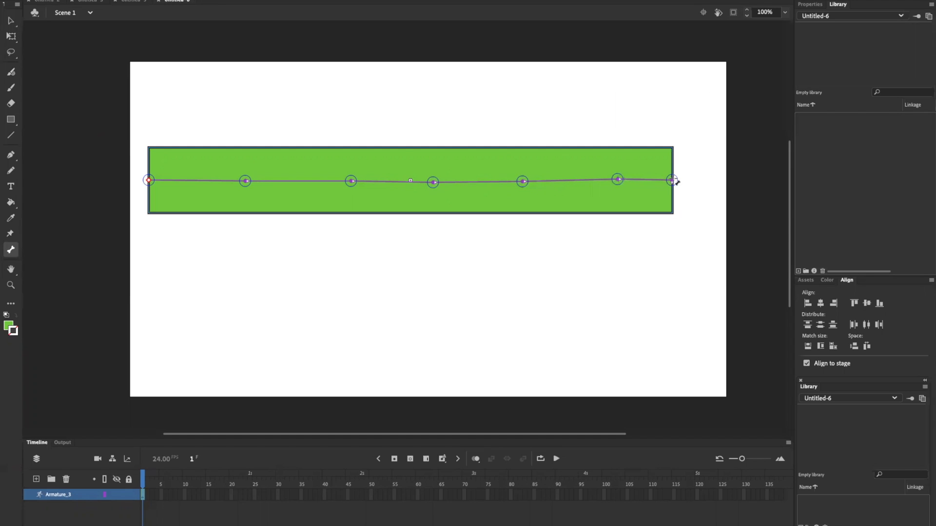
# Bend the rectangle's armature into several test poses by moving its end, middle and right-hand joints.
pyautogui.click(11, 20)
pyautogui.moveTo(672, 181); pyautogui.dragTo(643, 365)
pyautogui.moveTo(349, 210); pyautogui.dragTo(328, 167)
pyautogui.moveTo(417, 147); pyautogui.dragTo(463, 218)
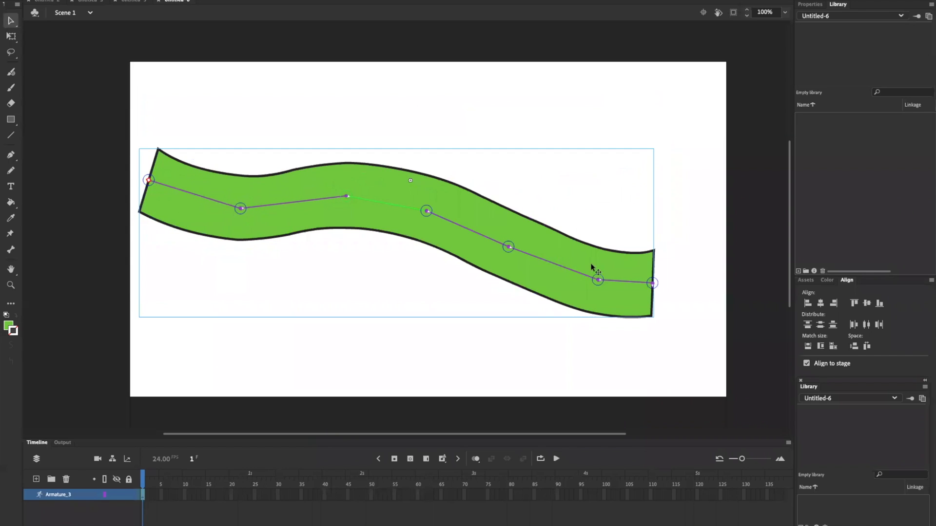
pyautogui.moveTo(598, 281); pyautogui.dragTo(520, 247)
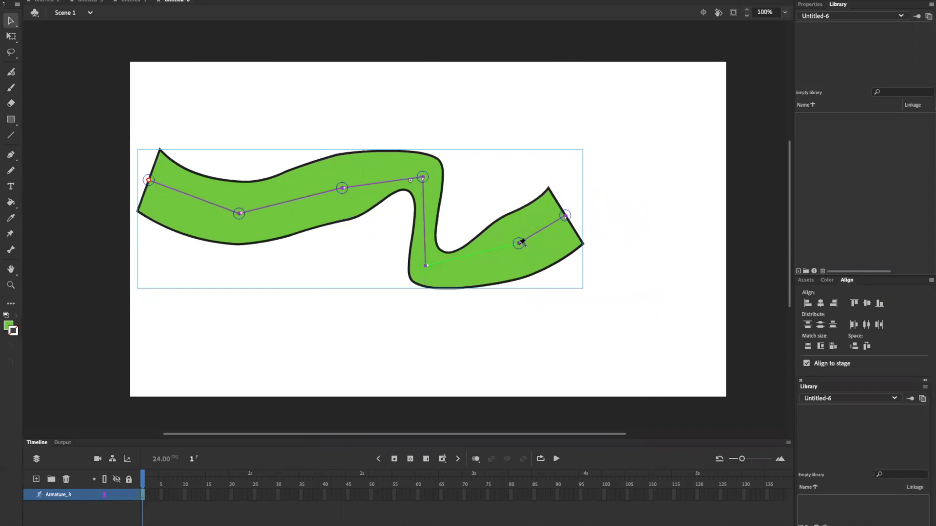
pyautogui.moveTo(565, 215); pyautogui.dragTo(694, 267)
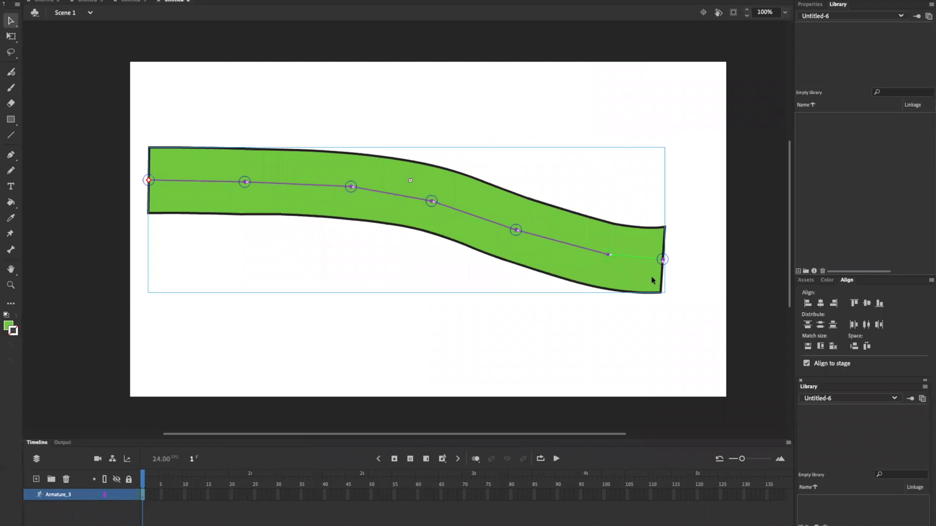
# Undo all the test poses back to the straight rectangle.
pyautogui.hotkey('ctrl', 'z')
pyautogui.hotkey('ctrl', 'z')
pyautogui.hotkey('ctrl', 'z')
pyautogui.hotkey('ctrl', 'z')
pyautogui.hotkey('ctrl', 'z')
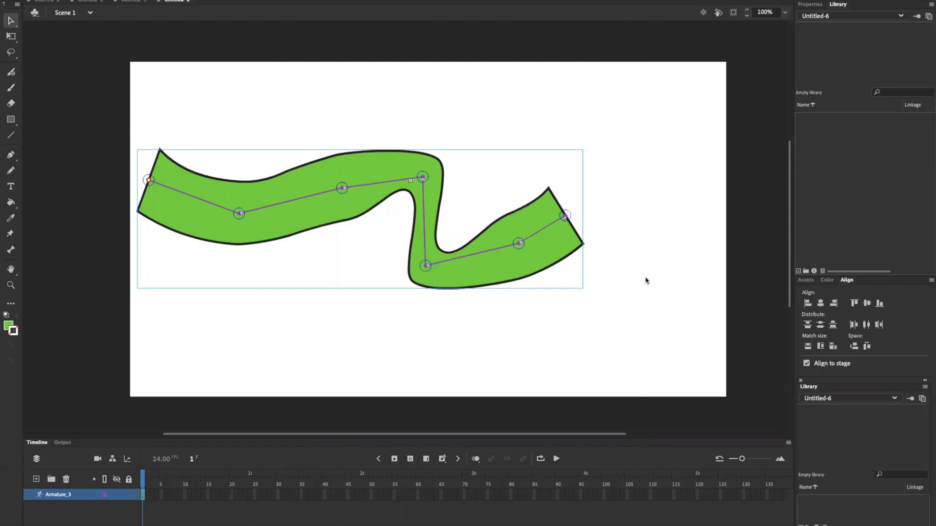
pyautogui.hotkey('ctrl', 'z')
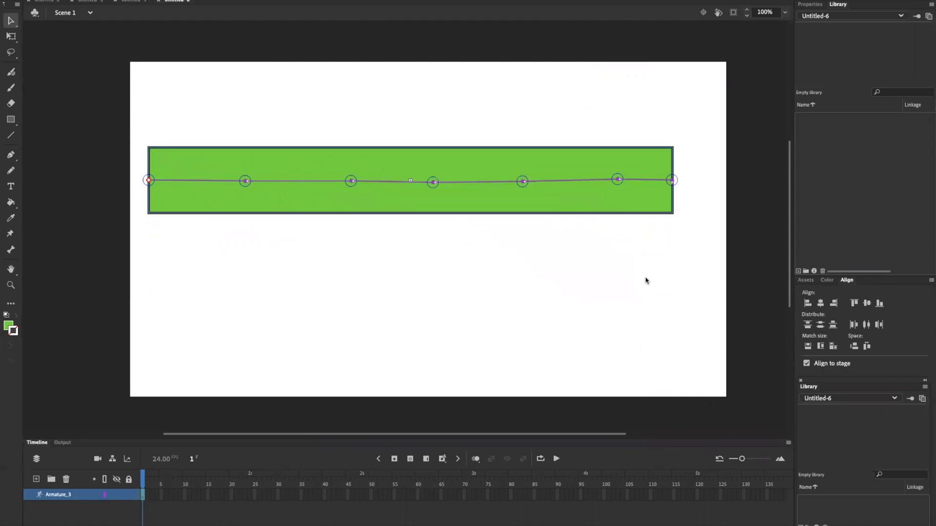
# Insert a keyframe at frame 20 and pose the armature sloping down to the middle and running level to its right end.
pyautogui.click(232, 495)
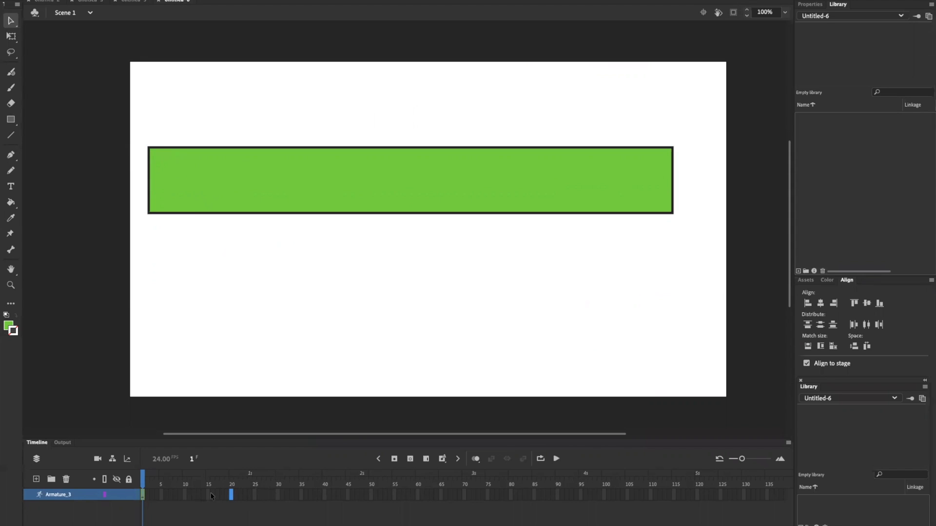
pyautogui.click(394, 458)
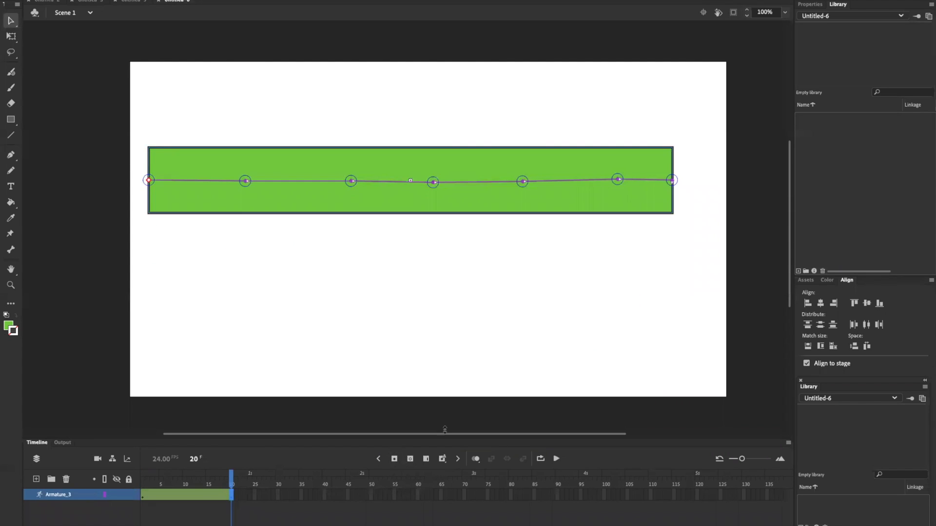
pyautogui.moveTo(352, 186); pyautogui.dragTo(394, 255)
pyautogui.moveTo(505, 290); pyautogui.dragTo(580, 259)
pyautogui.moveTo(653, 265); pyautogui.dragTo(654, 274)
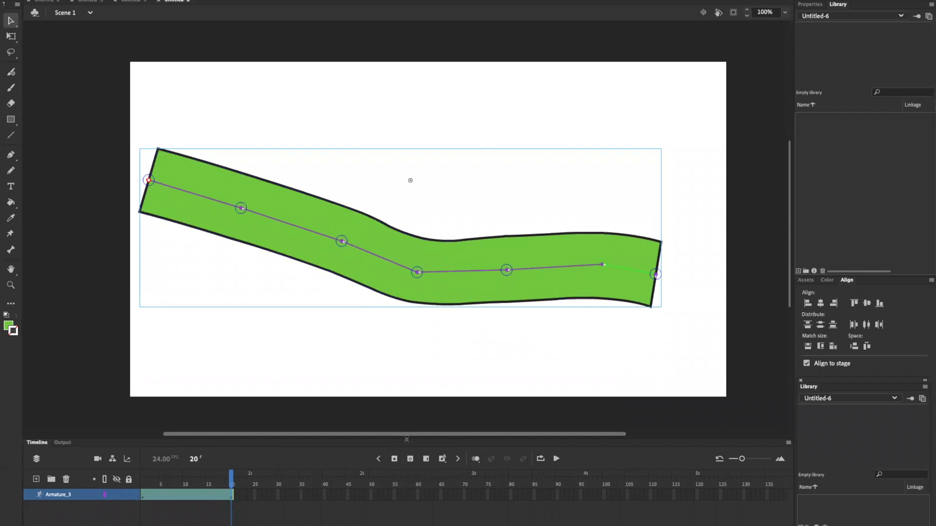
# Insert a keyframe at frame 35 and pose the armature with its right end raised and curled inward.
pyautogui.click(302, 492)
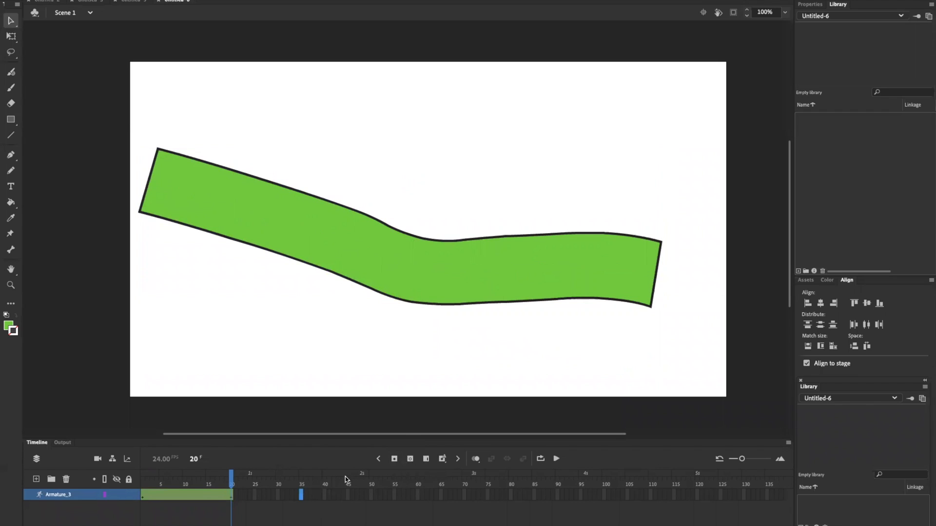
pyautogui.click(394, 458)
pyautogui.moveTo(654, 272); pyautogui.dragTo(557, 101)
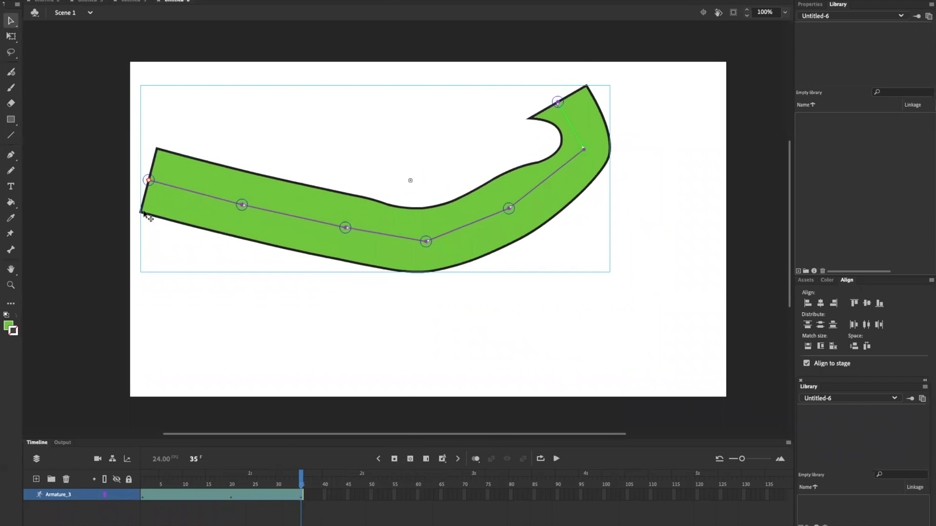
pyautogui.moveTo(149, 181)
pyautogui.mouseDown()
pyautogui.moveTo(139, 178)
pyautogui.moveTo(153, 183)
pyautogui.mouseUp()
# Insert a keyframe at frame 45 and bend the armature into a wave, low near the left end with a crest right of centre.
pyautogui.click(349, 496)
pyautogui.click(393, 460)
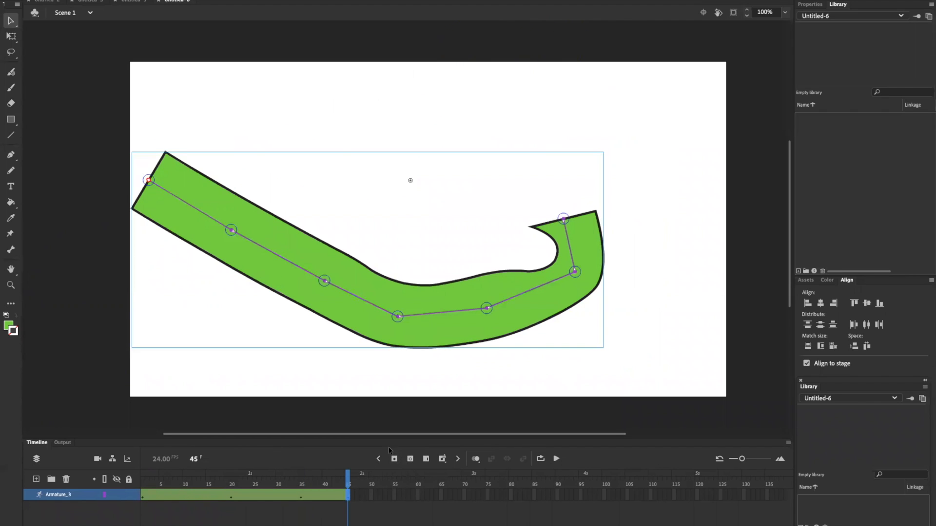
pyautogui.moveTo(398, 316); pyautogui.dragTo(597, 390)
pyautogui.moveTo(405, 297); pyautogui.dragTo(465, 252)
pyautogui.moveTo(608, 266); pyautogui.dragTo(558, 328)
pyautogui.moveTo(345, 224); pyautogui.dragTo(299, 220)
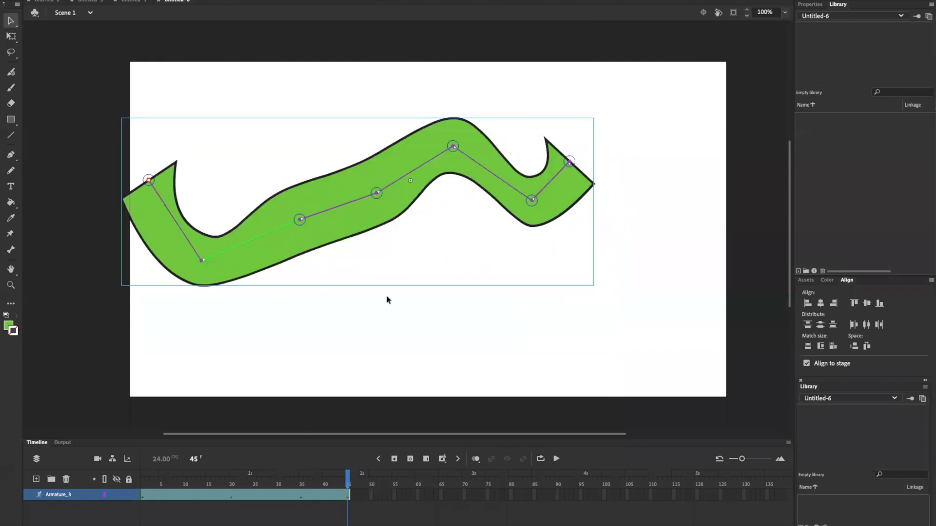
# Scrub the armature animation between frames 1 and 45, inspect the IK shape's properties, and rewind to frame 1.
pyautogui.moveTo(348, 475); pyautogui.dragTo(142, 463)
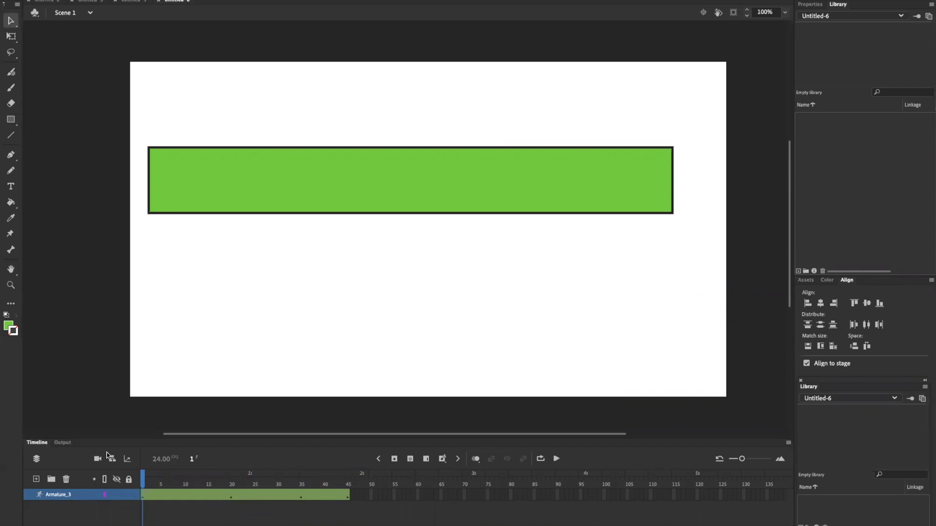
pyautogui.moveTo(144, 480); pyautogui.dragTo(348, 480)
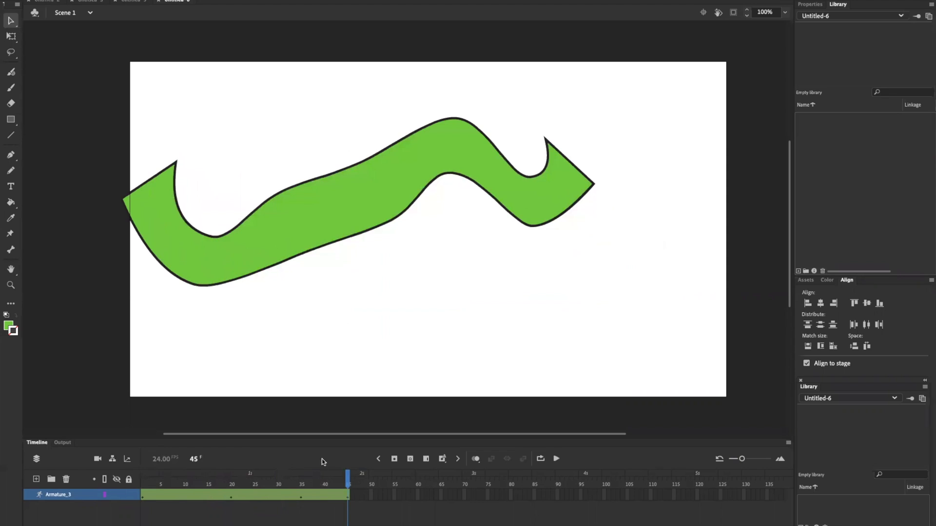
pyautogui.moveTo(42, 50); pyautogui.dragTo(644, 322)
pyautogui.click(809, 4)
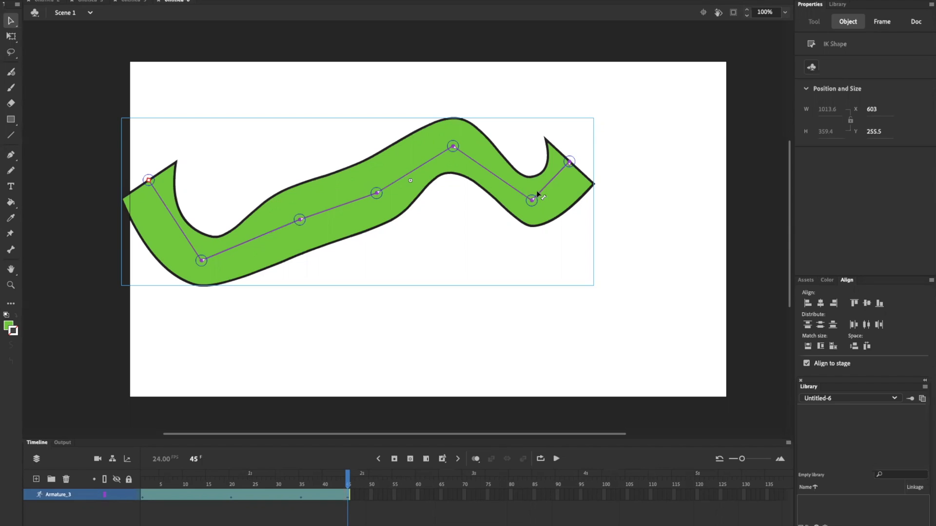
pyautogui.click(509, 346)
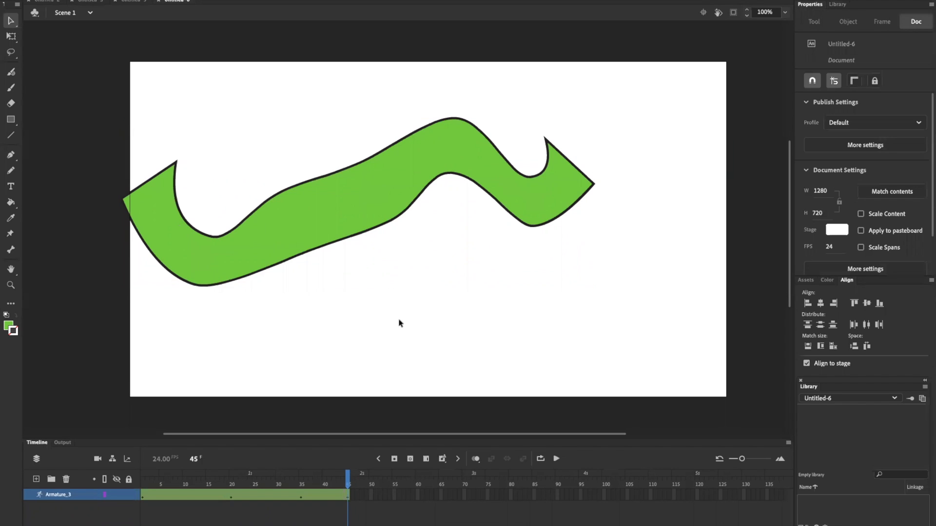
pyautogui.moveTo(348, 482); pyautogui.dragTo(310, 482)
pyautogui.click(142, 474)
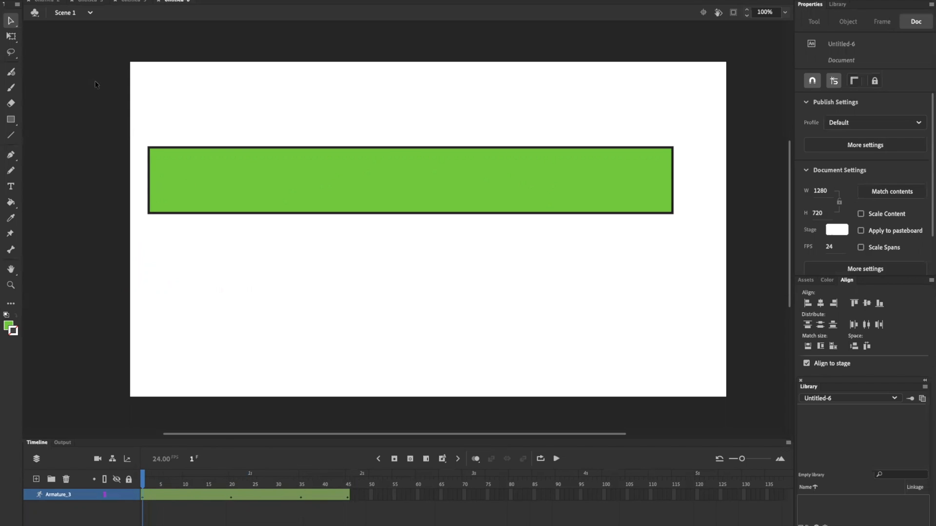
# Create a new document at 1280 x 720 and 24 fps.
pyautogui.hotkey('ctrl', 'n')
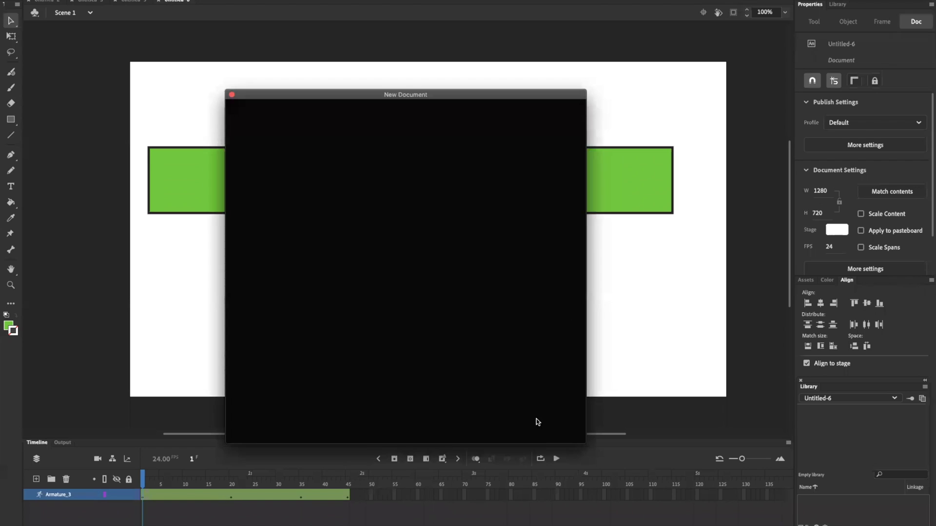
pyautogui.click(548, 349)
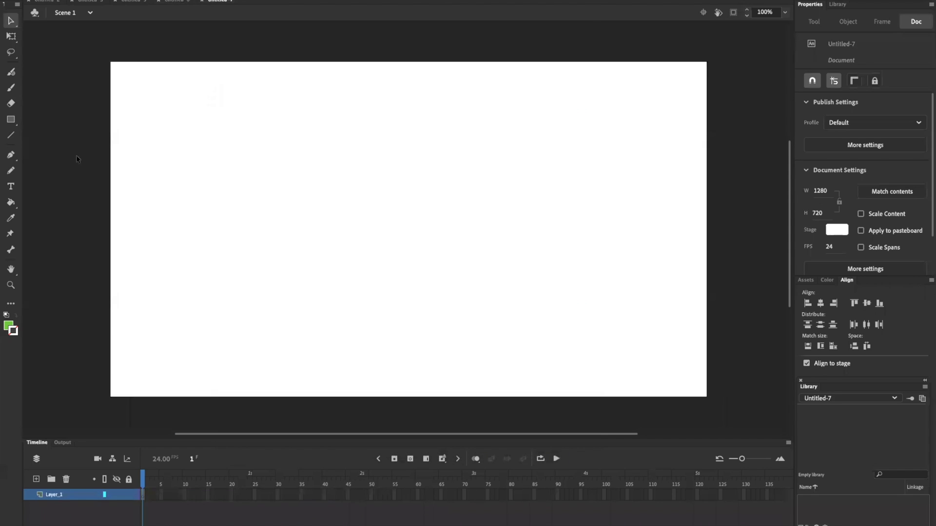
# Draw three upright green rectangles side by side on the stage's left half, with the stroke set to none.
pyautogui.click(11, 121)
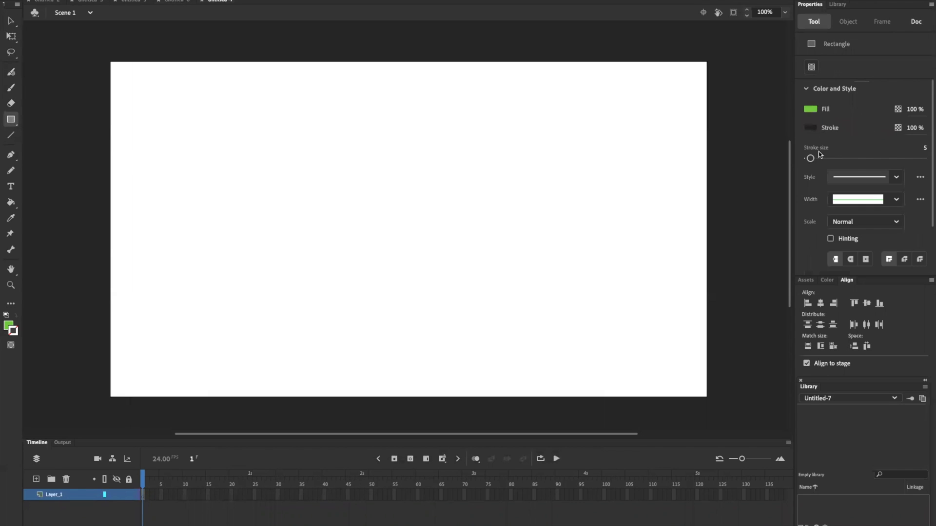
pyautogui.click(809, 128)
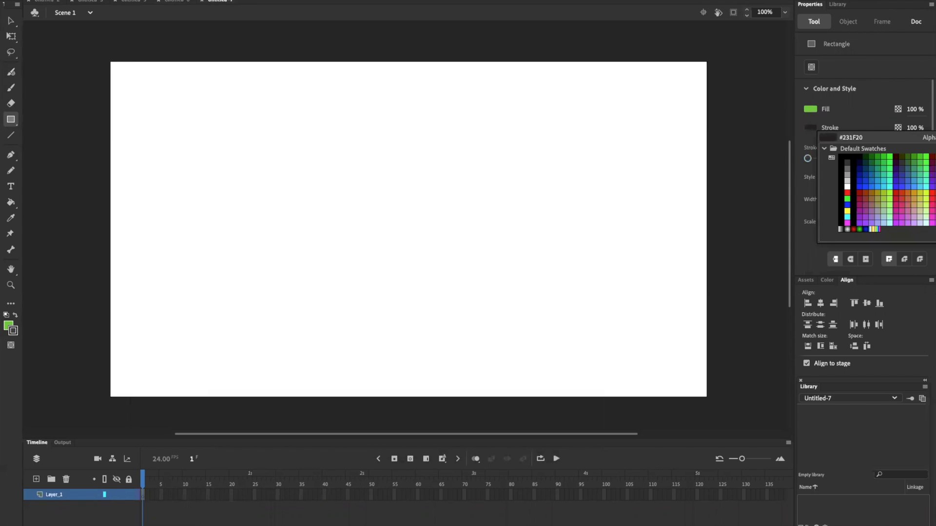
pyautogui.click(935, 137)
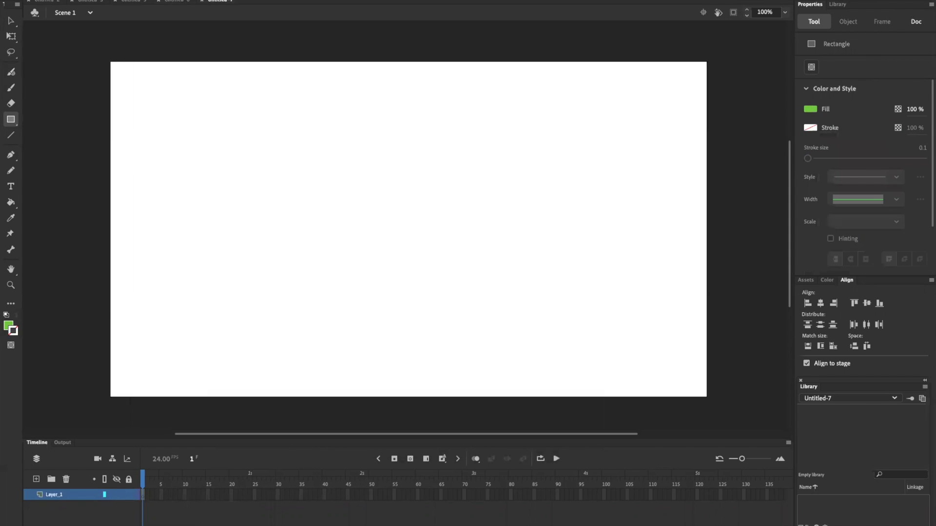
pyautogui.moveTo(194, 160); pyautogui.dragTo(248, 272)
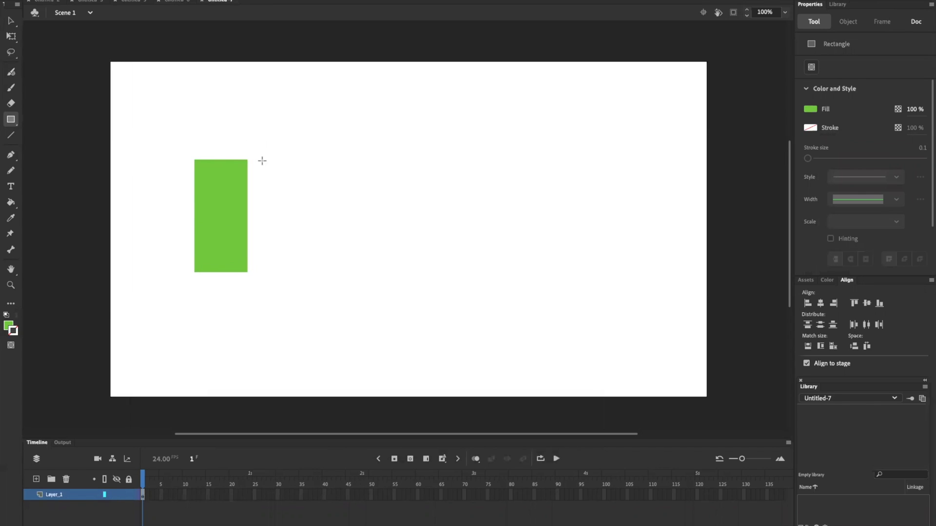
pyautogui.moveTo(263, 158); pyautogui.dragTo(315, 273)
pyautogui.moveTo(329, 159); pyautogui.dragTo(382, 270)
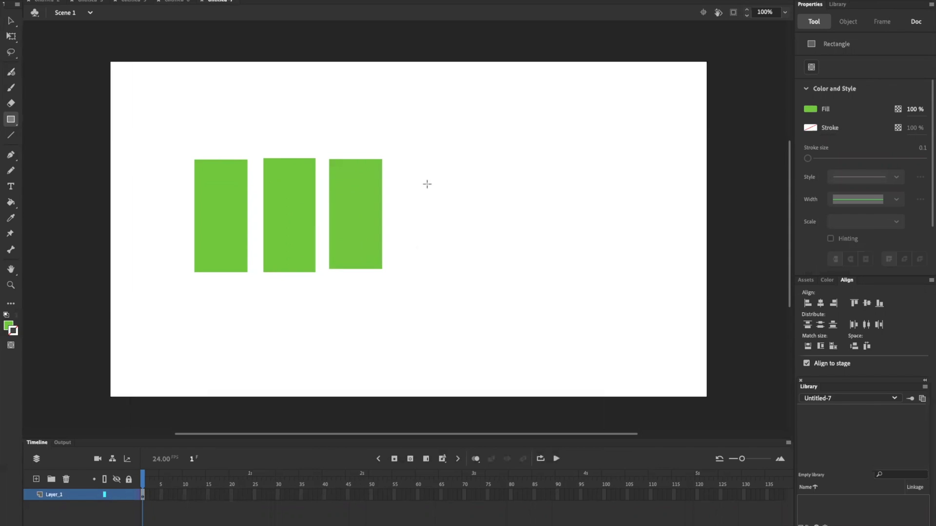
# Draw a fourth upright green rectangle right of the other three and link all four with a chain of bones.
pyautogui.moveTo(398, 159); pyautogui.dragTo(455, 273)
pyautogui.click(10, 20)
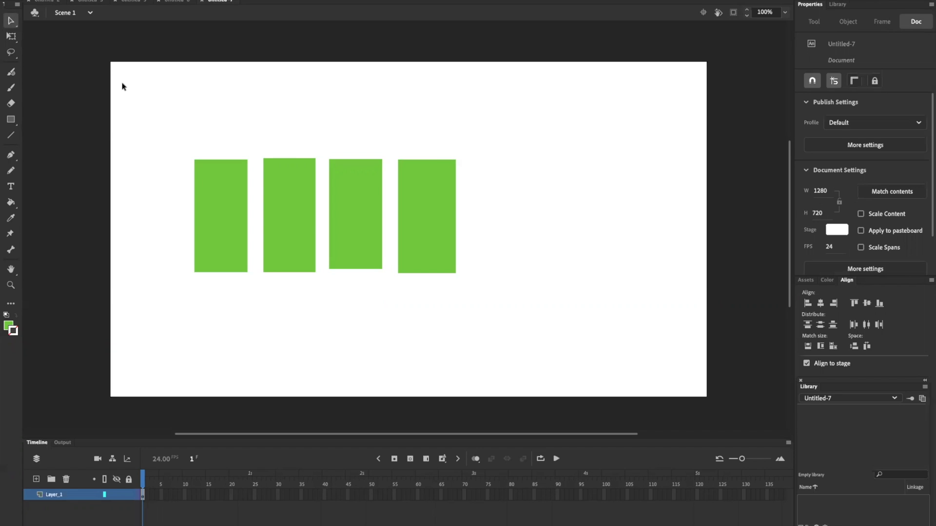
pyautogui.moveTo(122, 86); pyautogui.dragTo(571, 334)
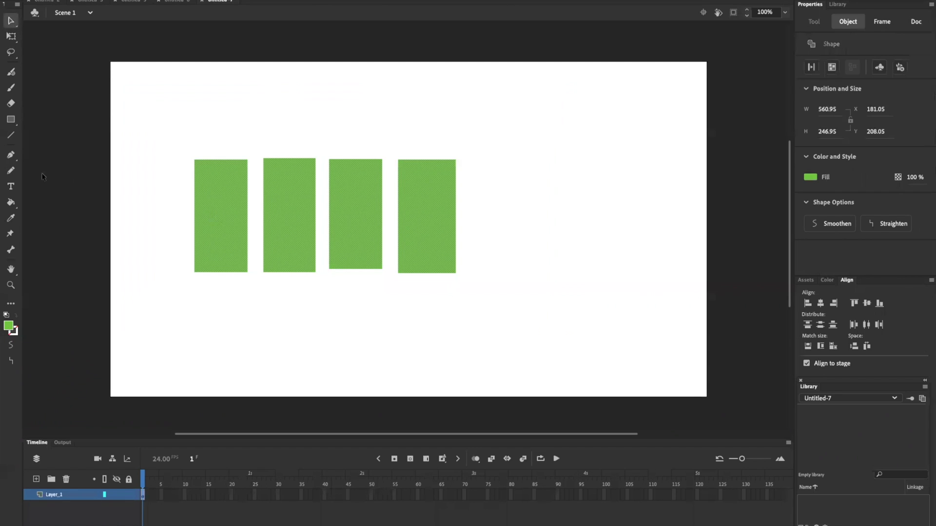
pyautogui.click(11, 249)
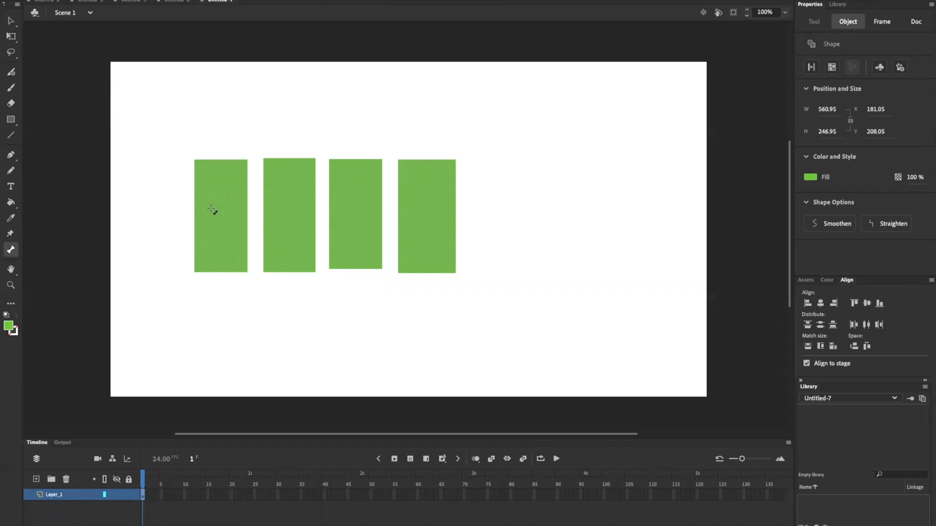
pyautogui.moveTo(217, 214); pyautogui.dragTo(428, 216)
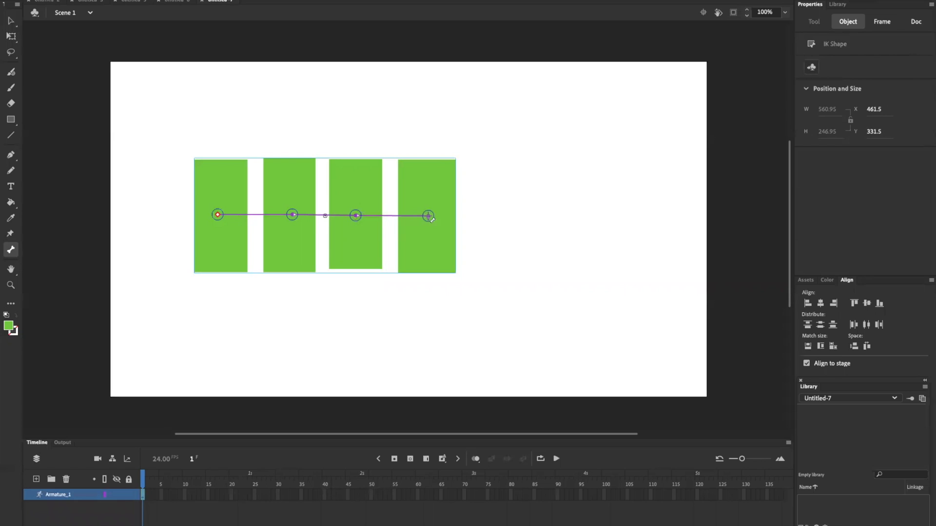
# Pose the rectangle armature so the chain slopes down from the first rectangle to the fourth, with bends at the joints.
pyautogui.click(10, 21)
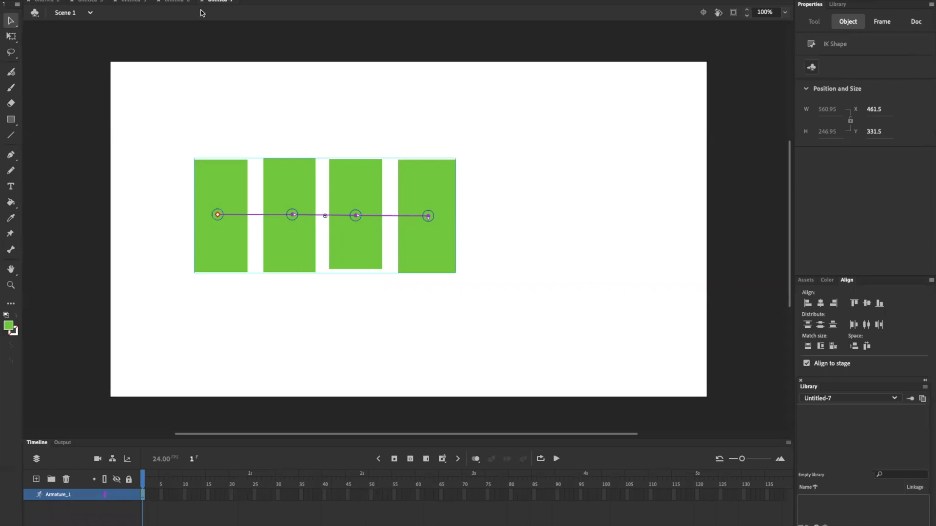
pyautogui.moveTo(427, 217)
pyautogui.mouseDown()
pyautogui.moveTo(414, 179)
pyautogui.moveTo(428, 205)
pyautogui.mouseUp()
pyautogui.moveTo(222, 210); pyautogui.dragTo(282, 252)
pyautogui.moveTo(338, 273); pyautogui.dragTo(336, 267)
pyautogui.moveTo(409, 268); pyautogui.dragTo(416, 316)
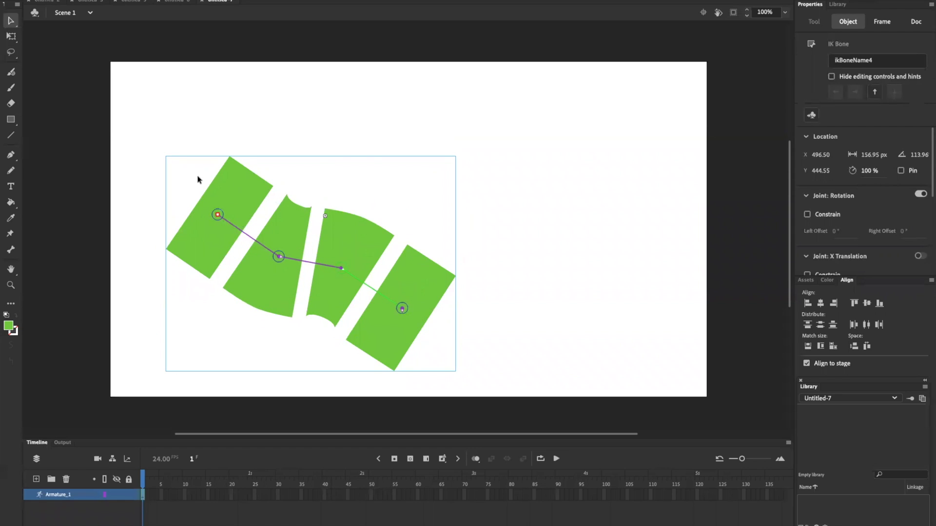
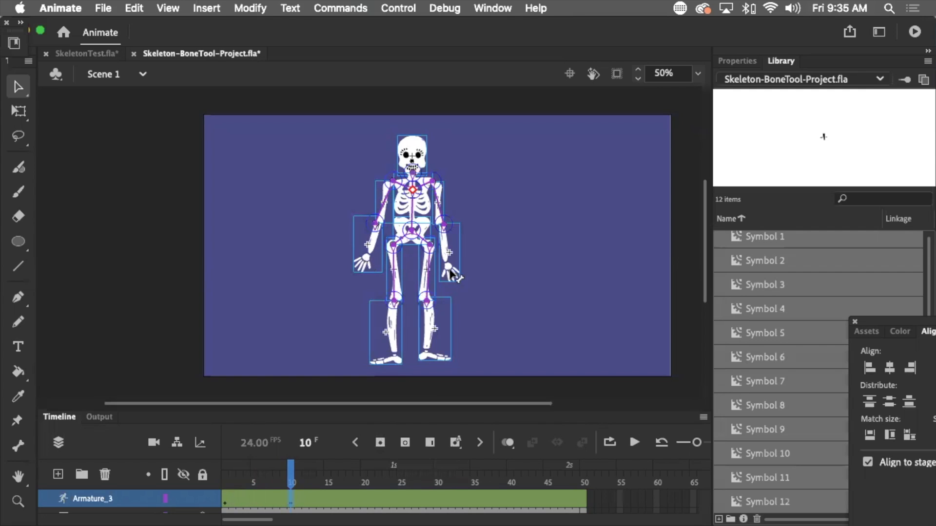
# Try pulling the skeleton's raised-side hand outward at frame 10 and undo the pose changes.
pyautogui.moveTo(449, 266); pyautogui.dragTo(505, 325)
pyautogui.press('super+z')
pyautogui.press('super+z')
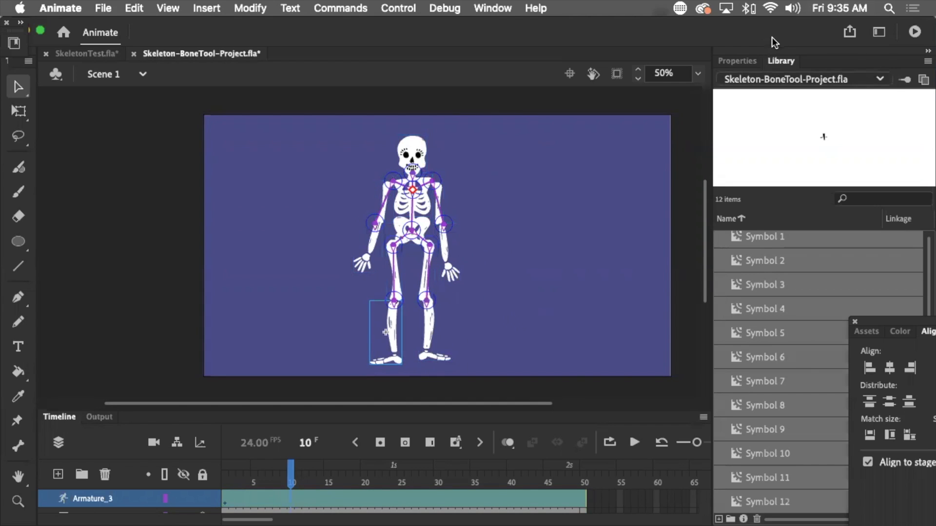
# Detach the Properties panel and place it as a floating panel beside the skeleton.
pyautogui.click(738, 61)
pyautogui.moveTo(738, 62); pyautogui.dragTo(133, 94)
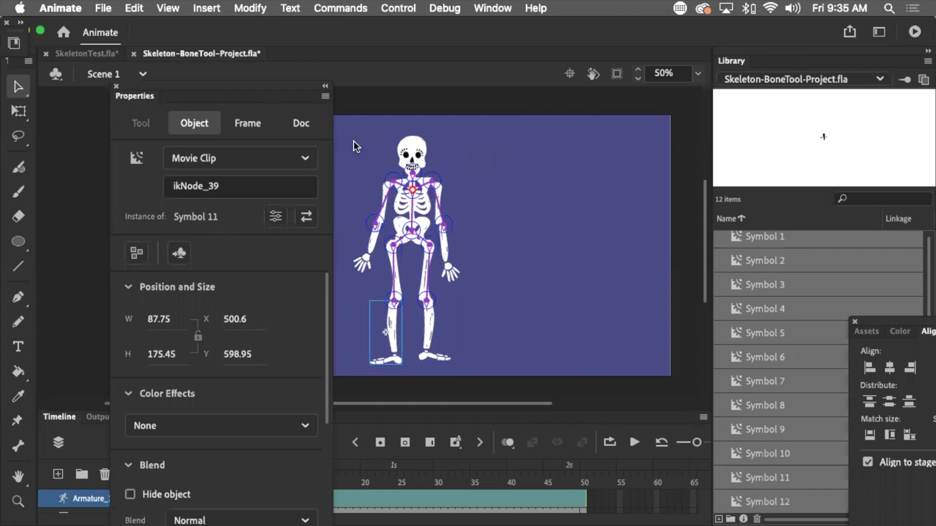
pyautogui.moveTo(188, 87); pyautogui.dragTo(143, 58)
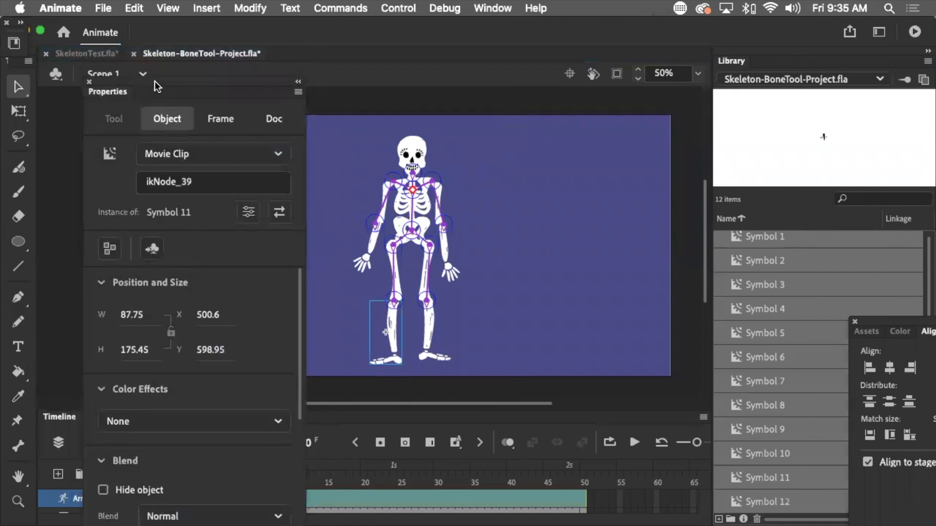
# Turn off joint rotation for the bone running from the ribcage to the shoulder on the viewer's right.
pyautogui.click(544, 214)
pyautogui.click(416, 190)
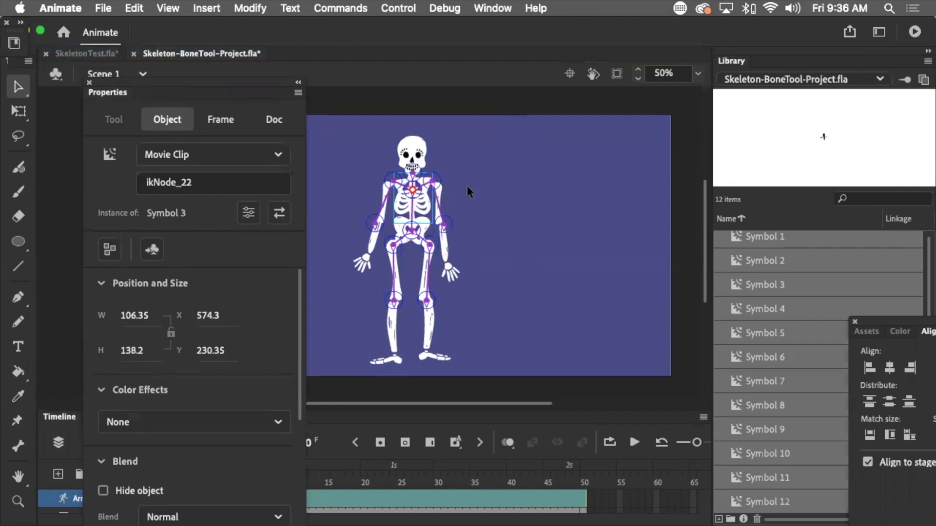
pyautogui.click(423, 188)
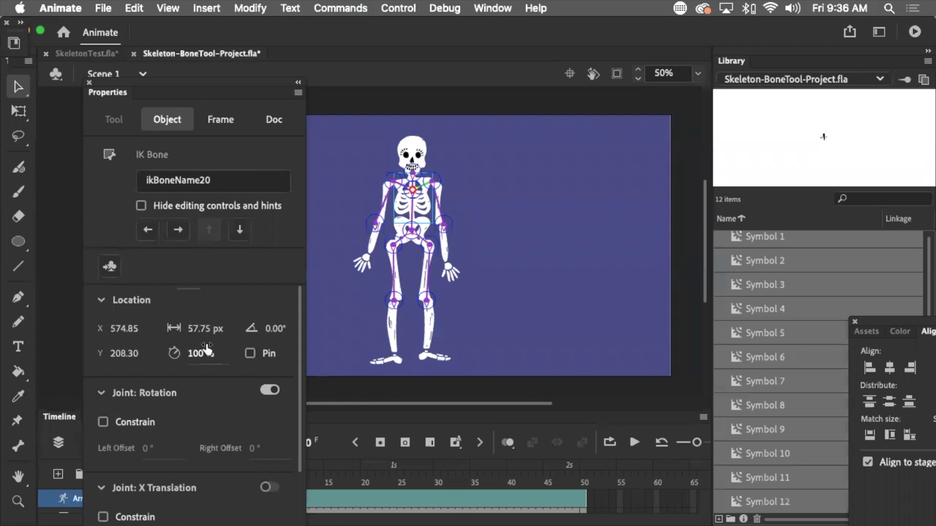
pyautogui.scroll(-5, 195, 331)
pyautogui.scroll(4, 195, 331)
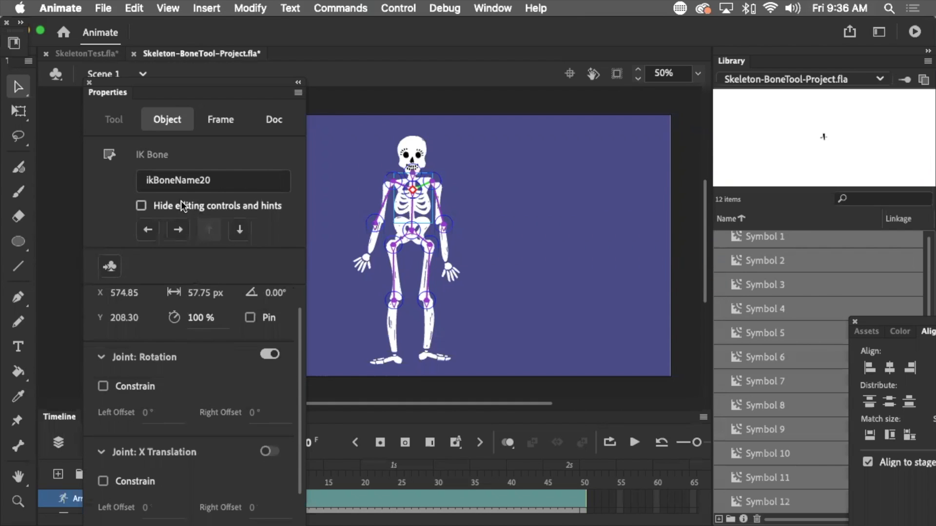
pyautogui.moveTo(298, 367)
pyautogui.mouseDown()
pyautogui.moveTo(299, 356)
pyautogui.moveTo(297, 367)
pyautogui.mouseUp()
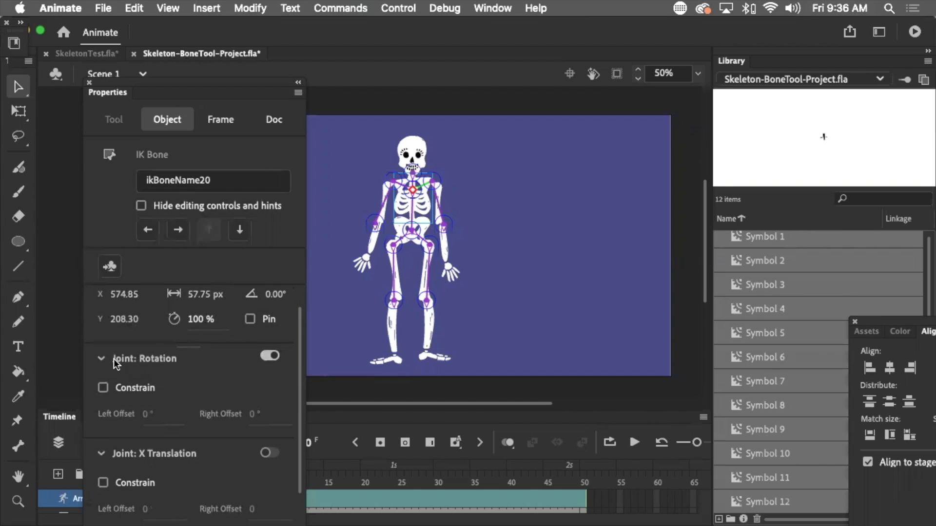
pyautogui.click(268, 357)
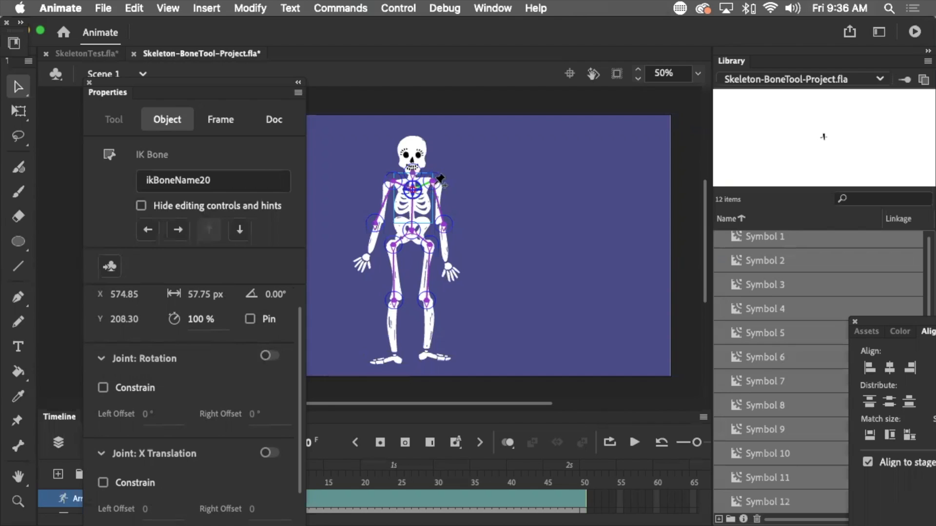
# Pull the skeleton's arm on the viewer's right slightly outward and enable the rotation constraint on its upper-arm bone.
pyautogui.moveTo(439, 212); pyautogui.dragTo(481, 262)
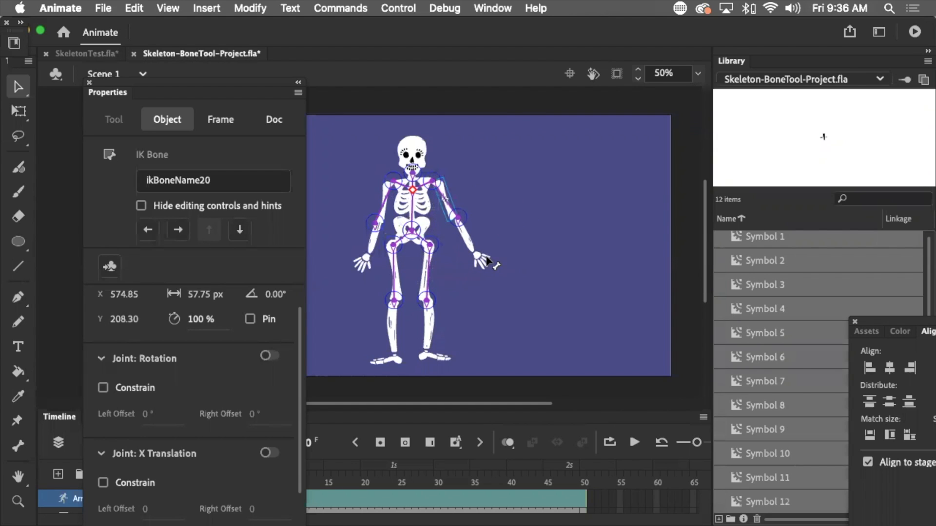
pyautogui.click(461, 210)
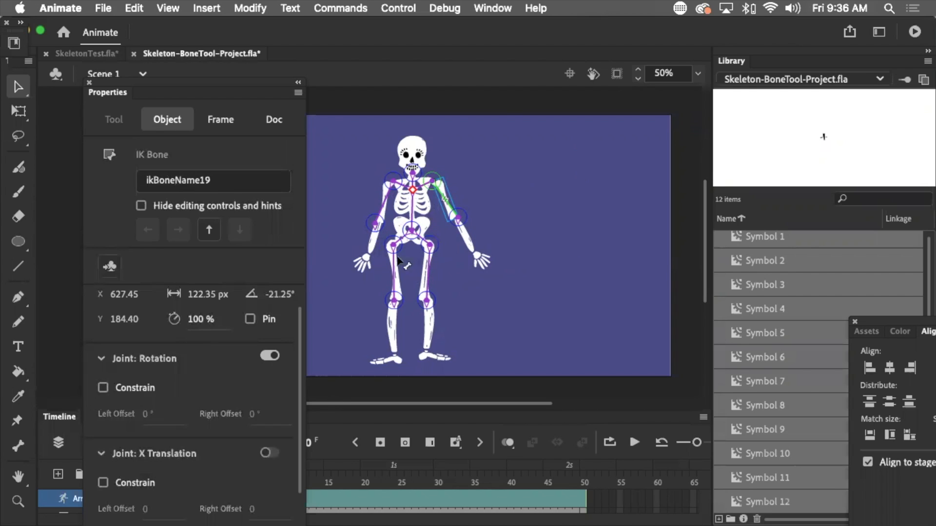
pyautogui.click(104, 388)
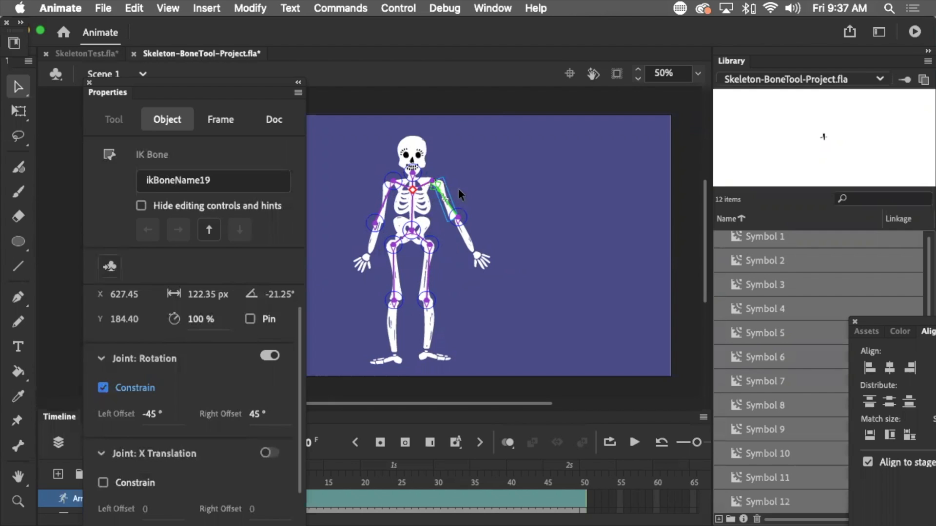
# Swing the constrained arm up to its rotation limit and back down, checking the upper-arm bone's rotation offsets in each pose.
pyautogui.moveTo(457, 217); pyautogui.dragTo(489, 195)
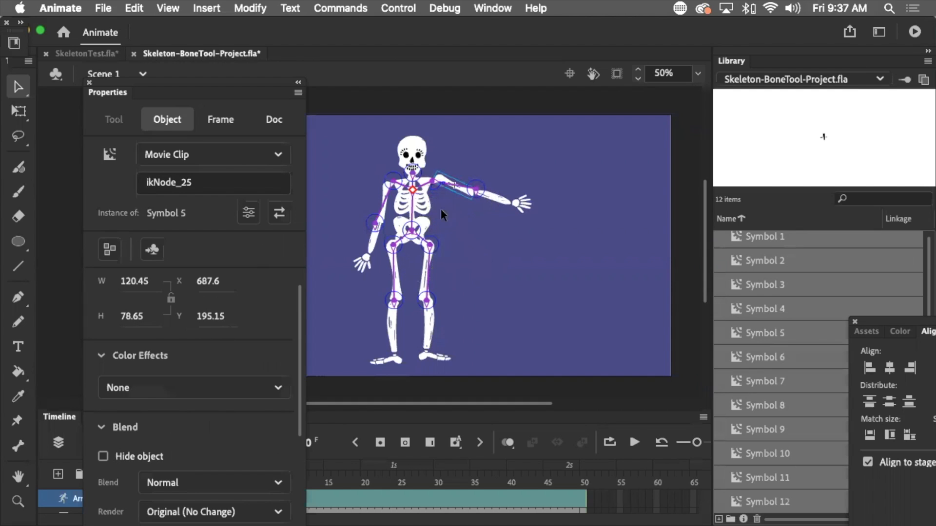
pyautogui.click(481, 185)
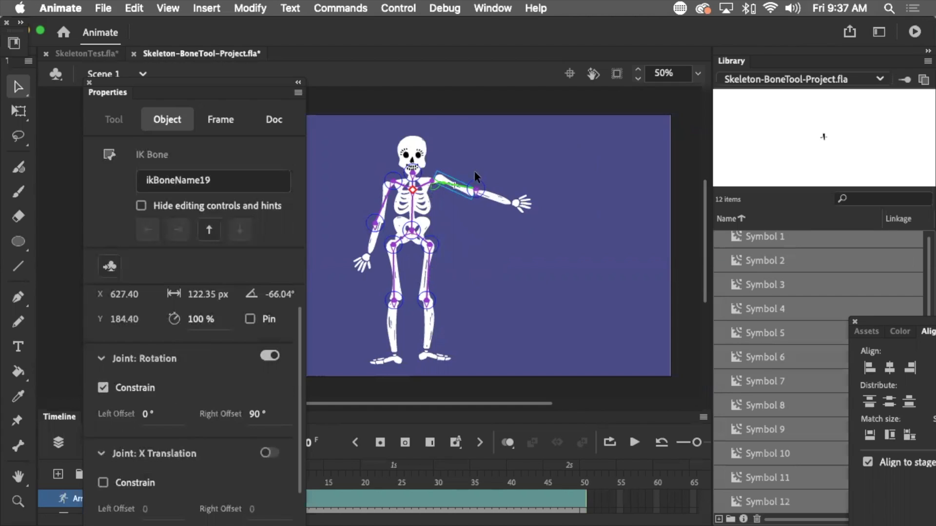
pyautogui.click(481, 173)
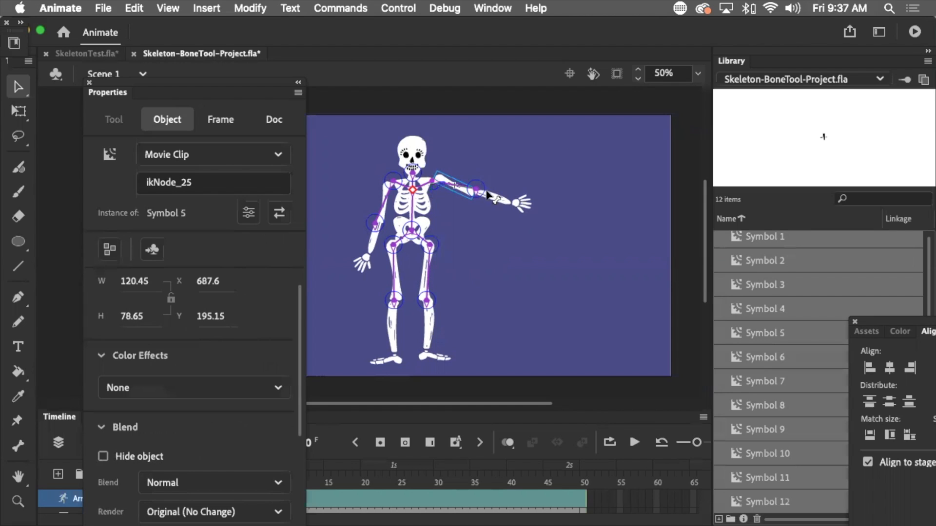
pyautogui.moveTo(456, 213); pyautogui.dragTo(469, 248)
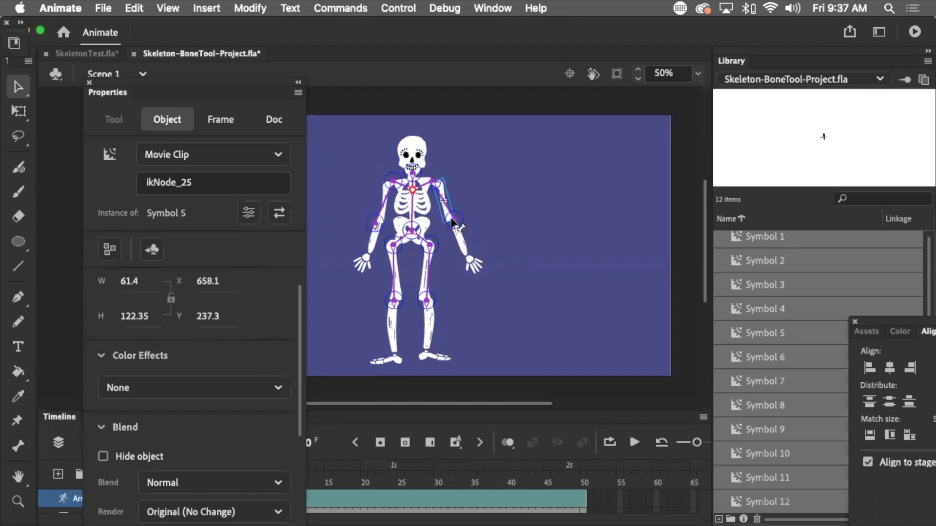
pyautogui.click(457, 218)
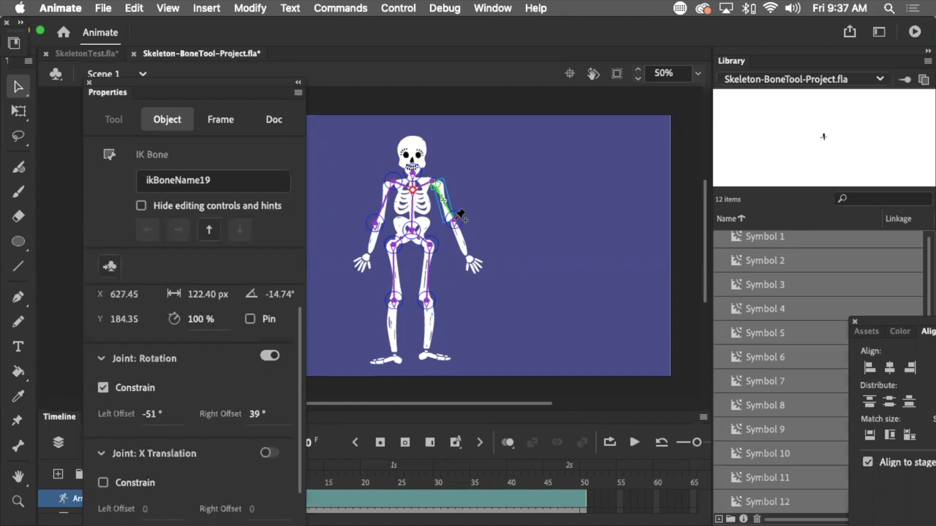
pyautogui.moveTo(460, 214); pyautogui.dragTo(484, 150)
pyautogui.click(483, 185)
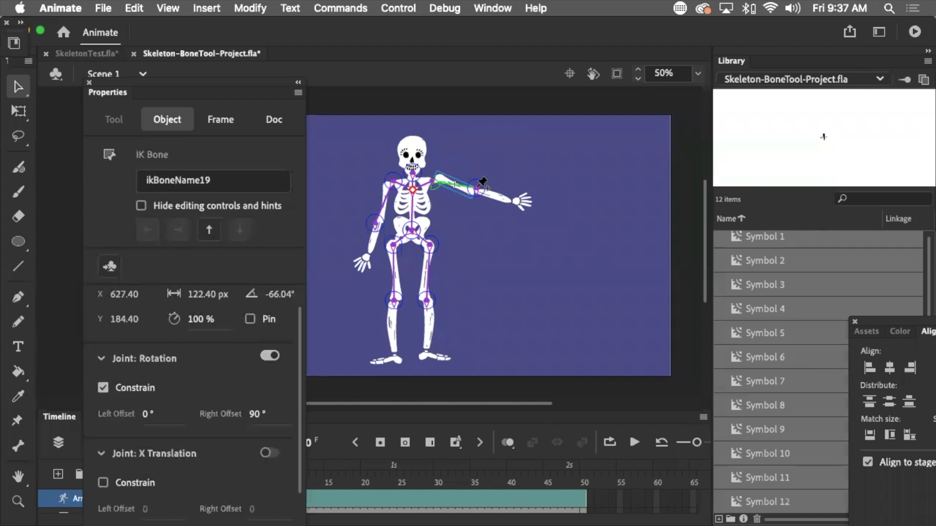
pyautogui.moveTo(481, 182); pyautogui.dragTo(460, 224)
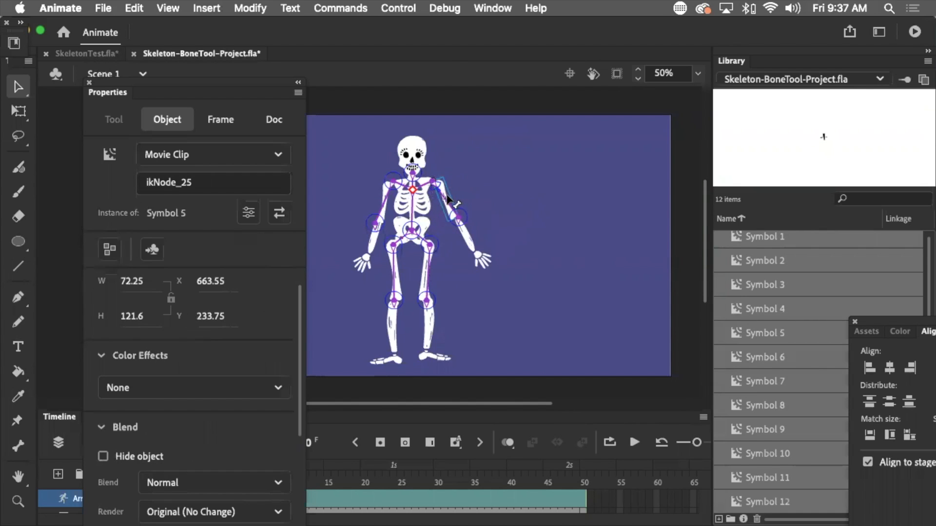
# Widen the upper-arm bone's left rotation offset and test it by raising the arm above the shoulder and lowering it again.
pyautogui.click(448, 208)
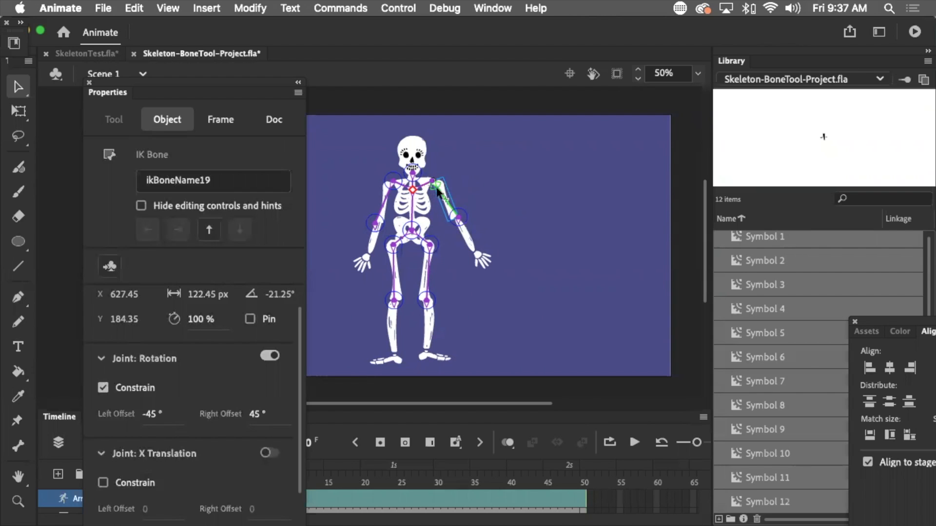
pyautogui.click(152, 414)
pyautogui.write('-')
pyautogui.press('Return')
pyautogui.moveTo(464, 221); pyautogui.dragTo(546, 111)
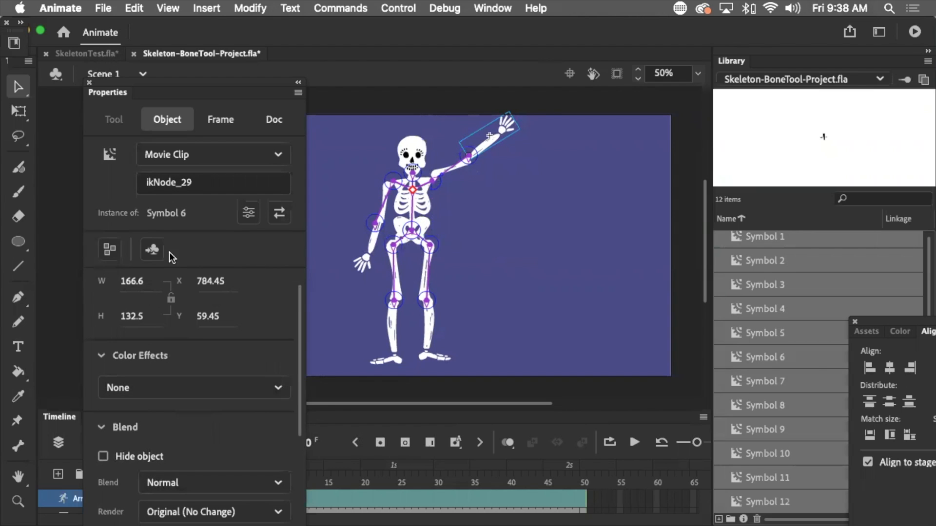
pyautogui.click(455, 167)
pyautogui.moveTo(475, 149); pyautogui.dragTo(480, 259)
# Set the upper-arm bone's left rotation offset to -140° and swing the arm out to roughly horizontal.
pyautogui.click(449, 210)
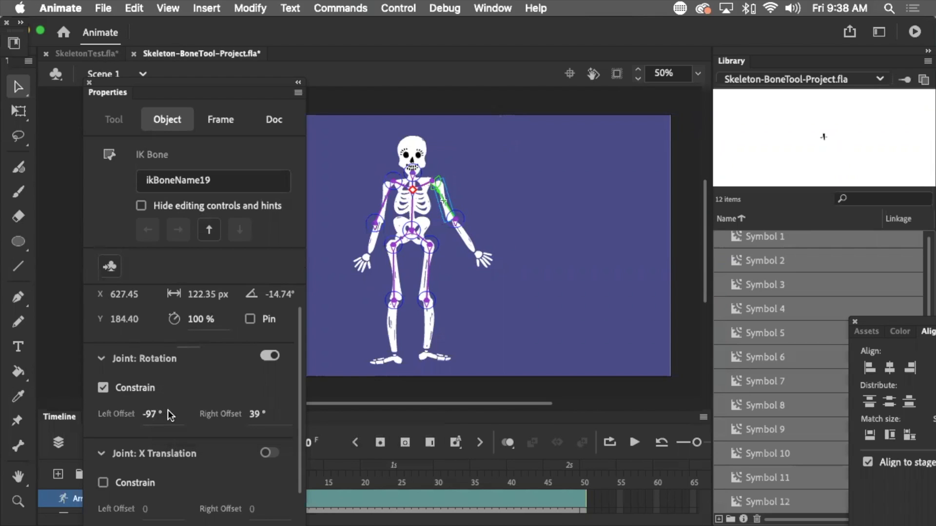
pyautogui.click(150, 413)
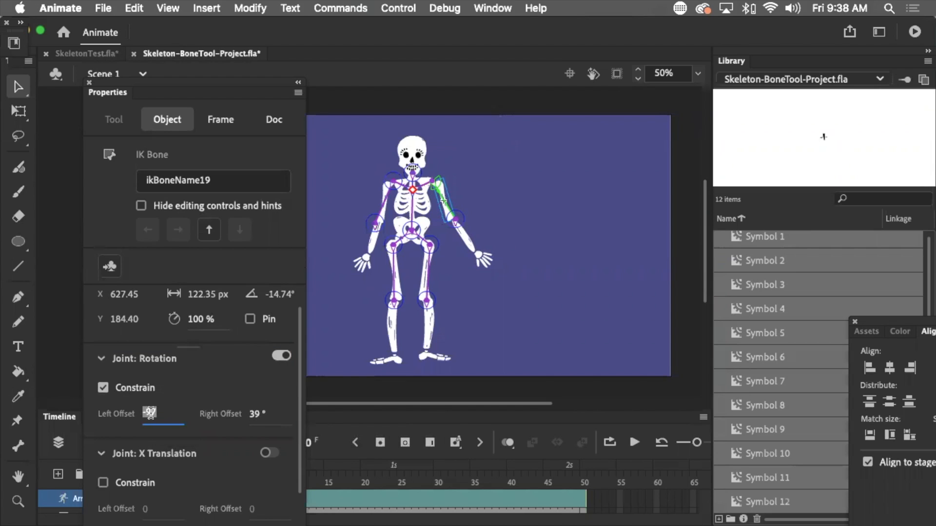
pyautogui.write('-140')
pyautogui.press('Return')
pyautogui.moveTo(453, 210); pyautogui.dragTo(591, 212)
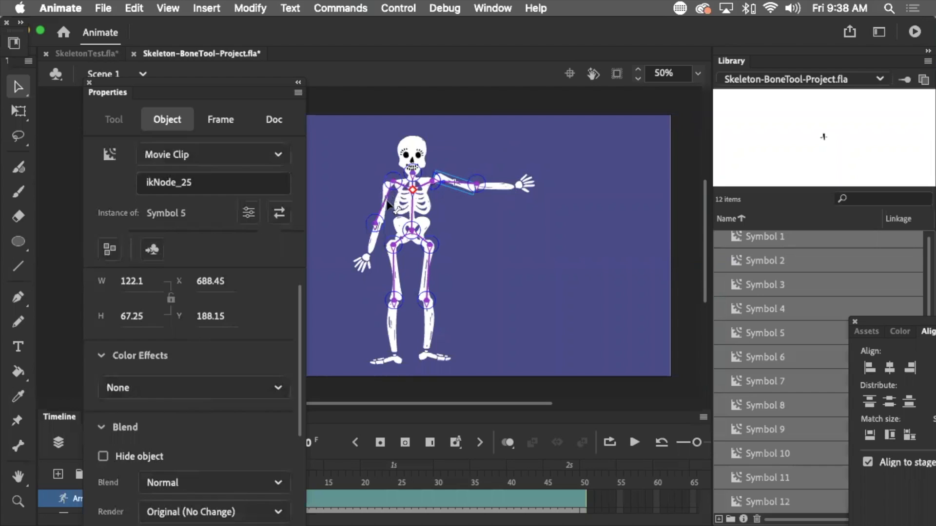
# Examine the joint rotation settings of the opposite collarbone bone and the two pelvis-to-hip bones.
pyautogui.click(403, 189)
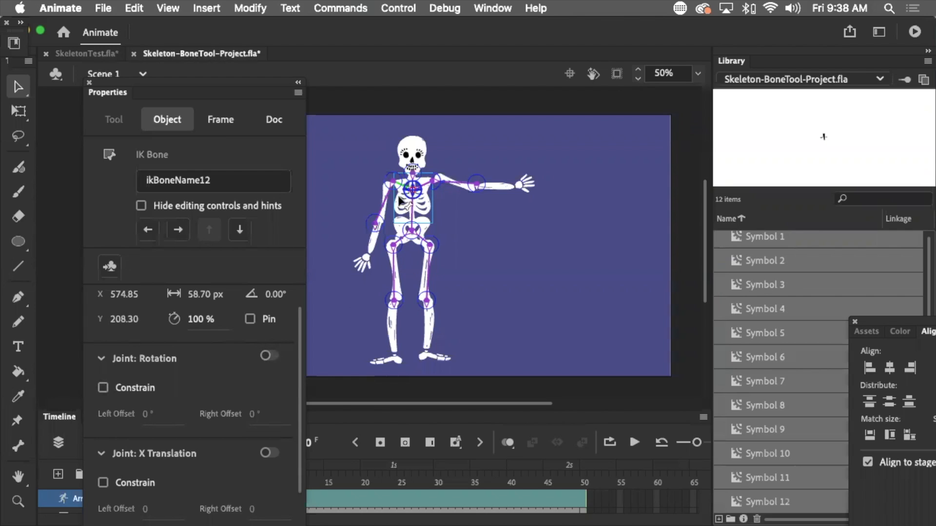
pyautogui.click(400, 242)
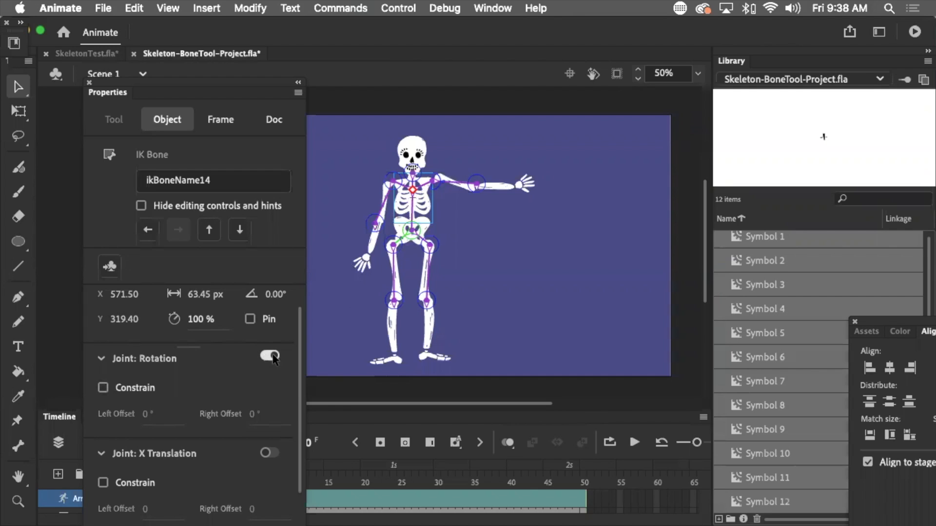
pyautogui.click(423, 242)
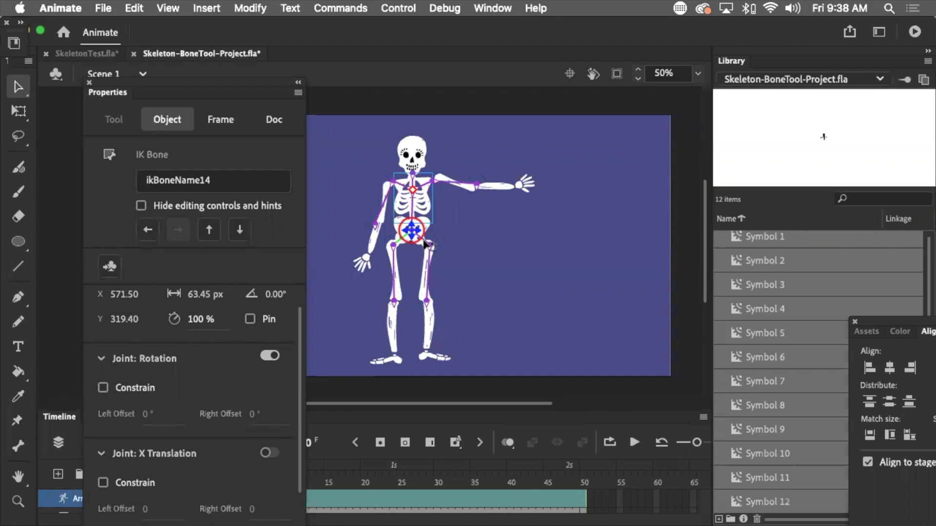
pyautogui.click(473, 235)
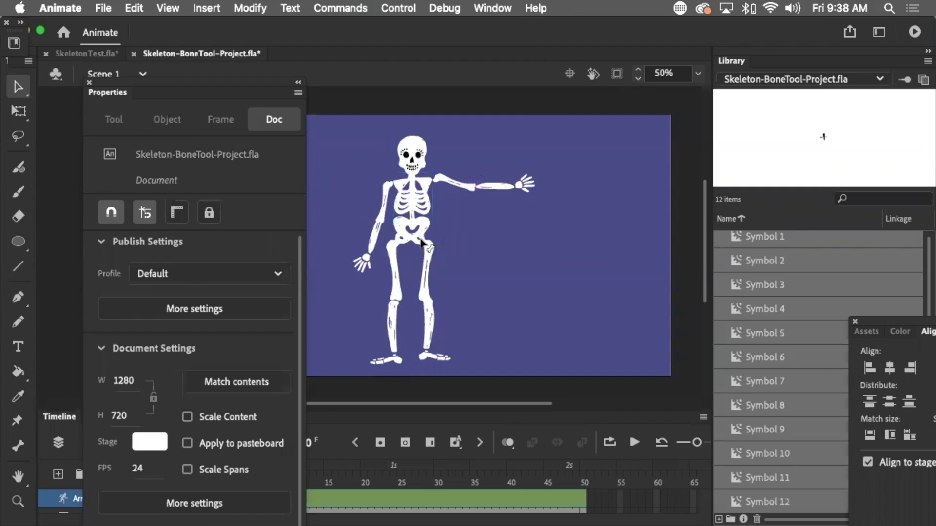
pyautogui.click(421, 239)
pyautogui.click(421, 240)
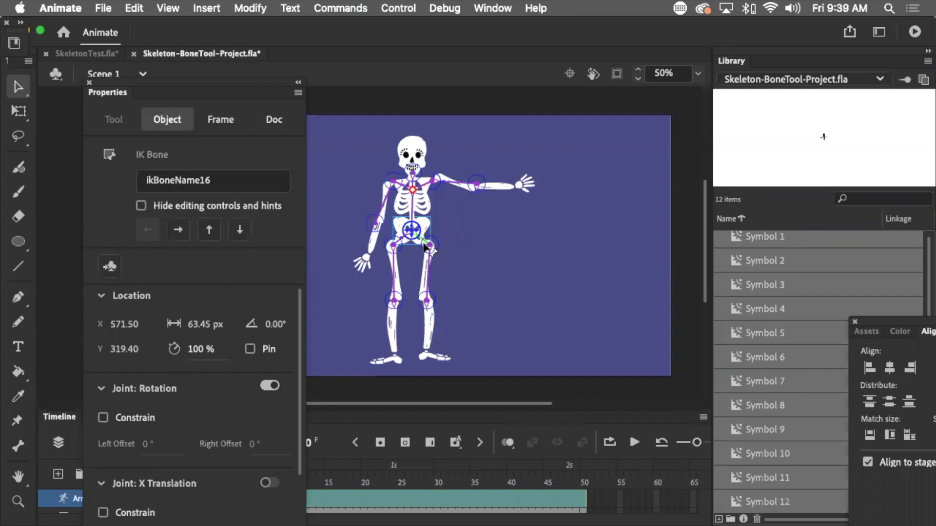
# Disable joint rotation on the pelvis-to-hip bone above the raised arm's side leg, then select the opposite pelvis-to-hip bone.
pyautogui.click(268, 385)
pyautogui.click(485, 260)
pyautogui.click(402, 242)
pyautogui.click(402, 243)
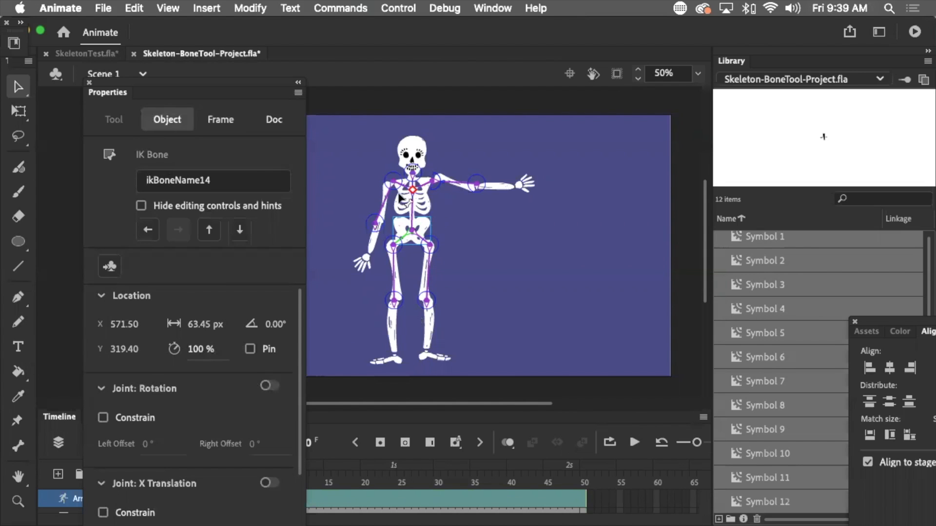
# Constrain joint rotation on the lowered arm's upper-arm bone and on both thigh bones.
pyautogui.click(378, 224)
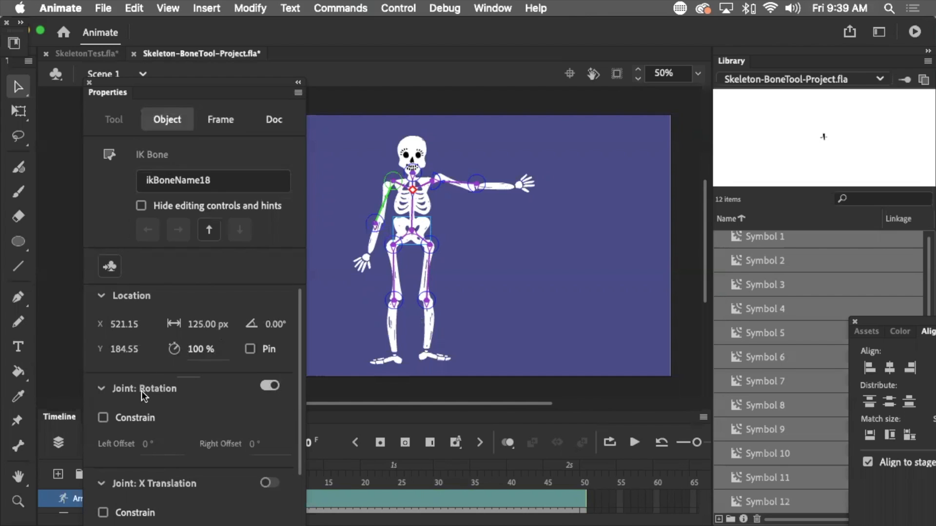
pyautogui.click(103, 418)
pyautogui.click(397, 294)
pyautogui.click(103, 419)
pyautogui.click(429, 294)
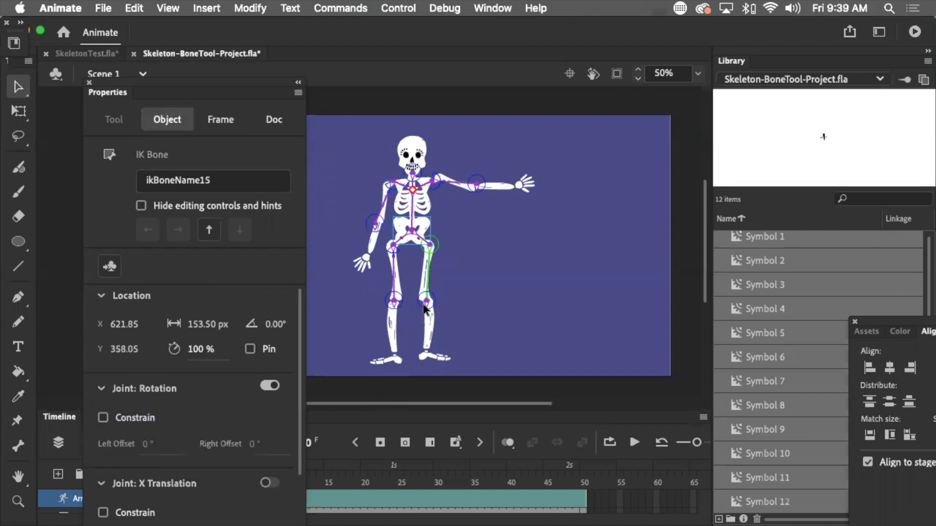
pyautogui.click(106, 417)
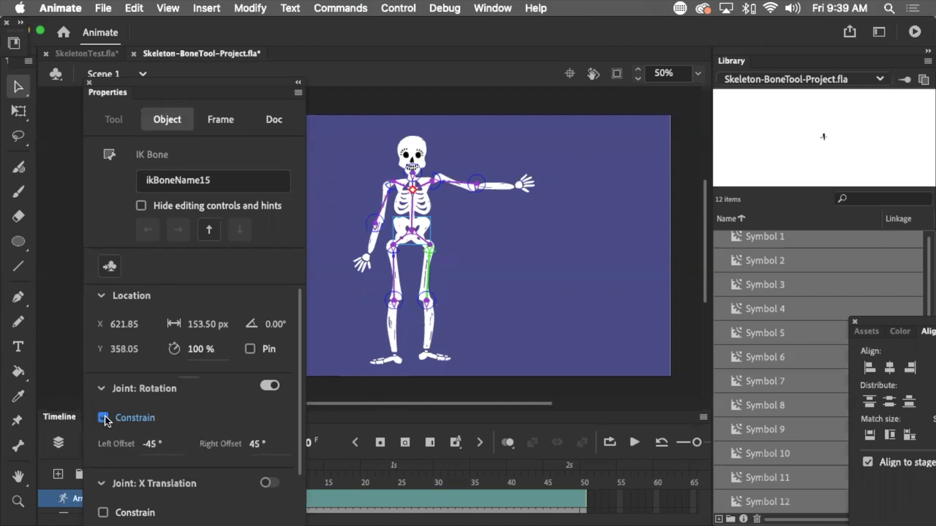
# Constrain the neck bone's joint rotation to a -45° left and 45° right offset, then return to the full-skeleton view.
pyautogui.click(414, 176)
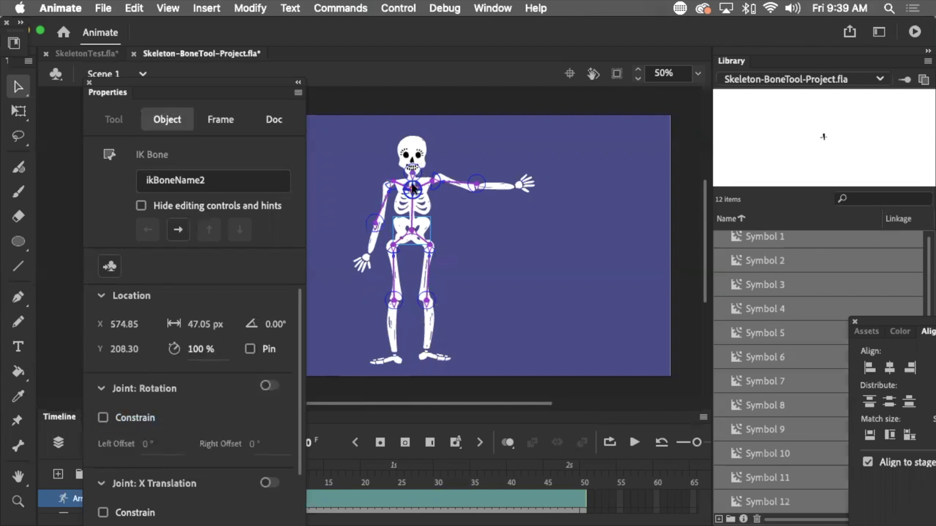
pyautogui.moveTo(391, 152); pyautogui.dragTo(520, 241)
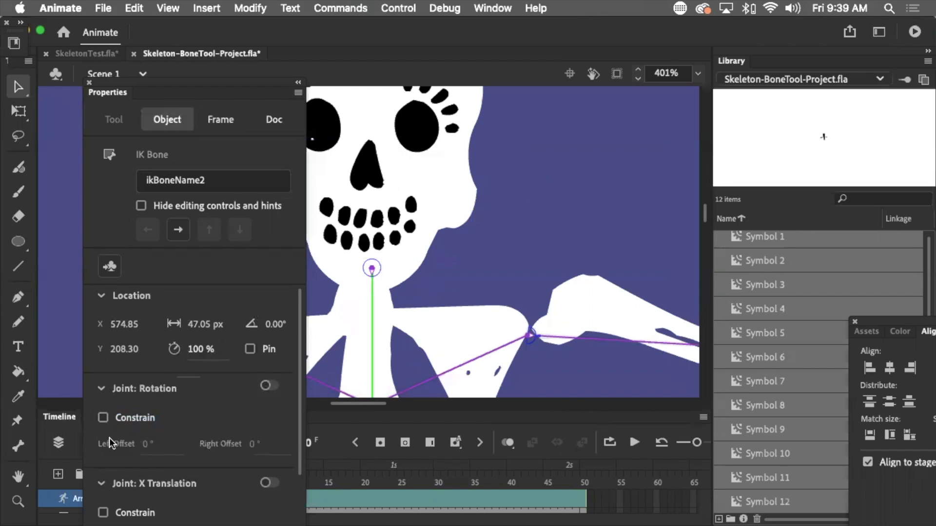
pyautogui.click(104, 418)
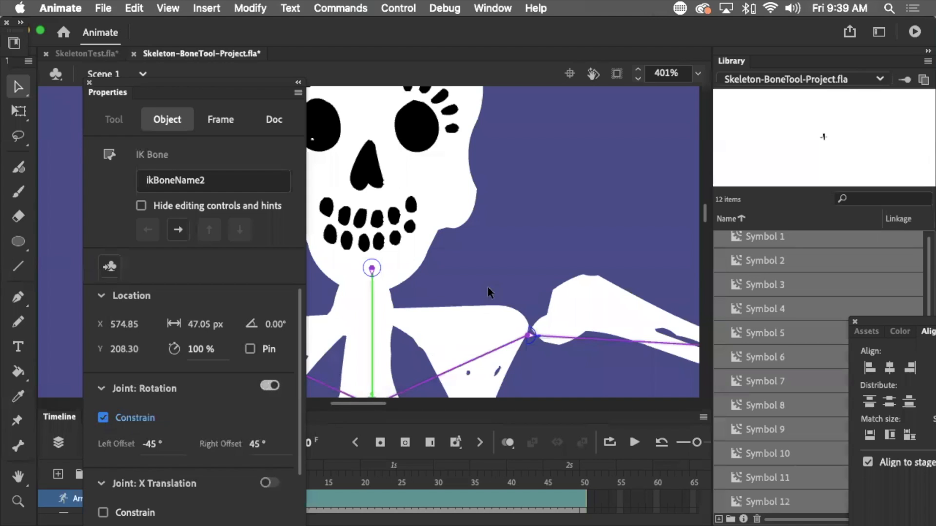
pyautogui.hscroll(10, 450, 284)
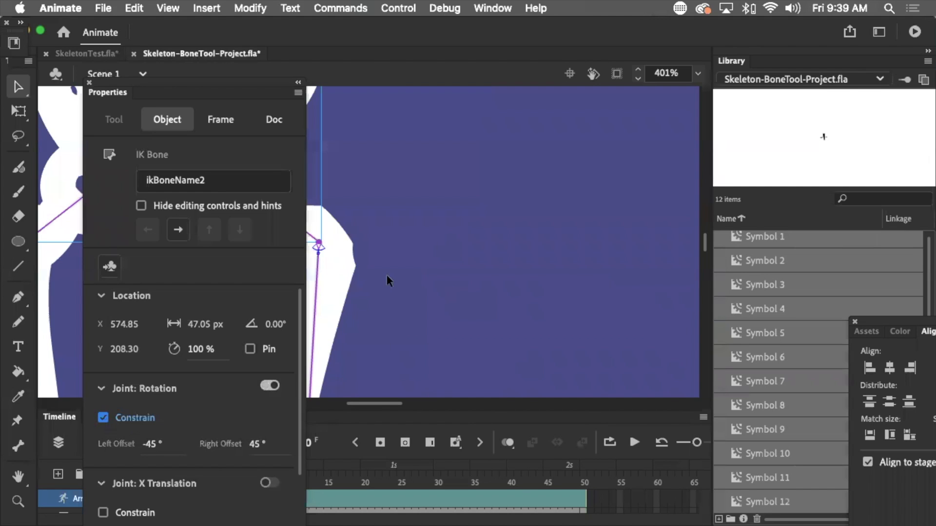
pyautogui.keyDown('alt'); pyautogui.keyDown('super'); pyautogui.click(452, 279); pyautogui.keyUp('super'); pyautogui.keyUp('alt')
pyautogui.keyDown('alt'); pyautogui.keyDown('super'); pyautogui.click(351, 265); pyautogui.keyUp('super'); pyautogui.keyUp('alt')
pyautogui.keyDown('alt'); pyautogui.keyDown('super'); pyautogui.click(351, 265); pyautogui.keyUp('super'); pyautogui.keyUp('alt')
pyautogui.moveTo(362, 263); pyautogui.dragTo(501, 274)
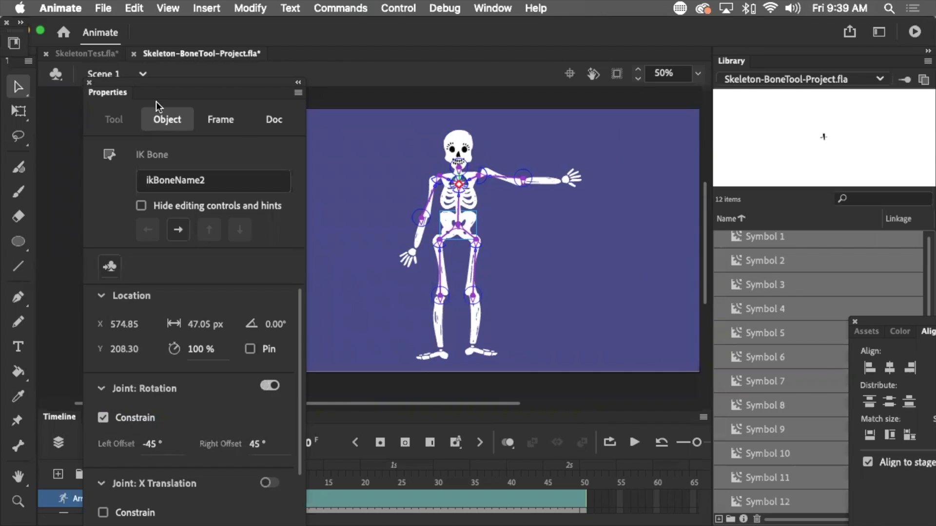
# Dock the Properties panel beside the Library and scrub between frames 1 and 10 to review the arm movement.
pyautogui.moveTo(103, 80); pyautogui.dragTo(761, 63)
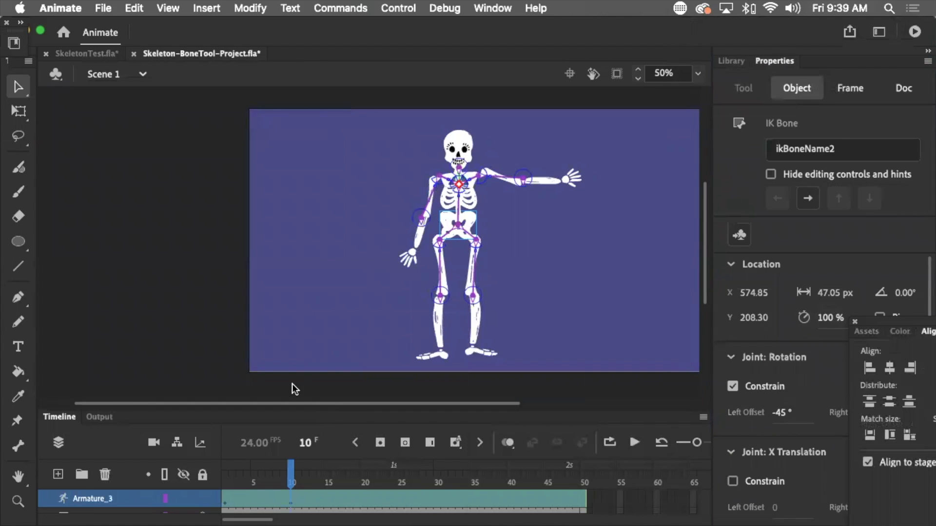
pyautogui.moveTo(291, 471); pyautogui.dragTo(222, 473)
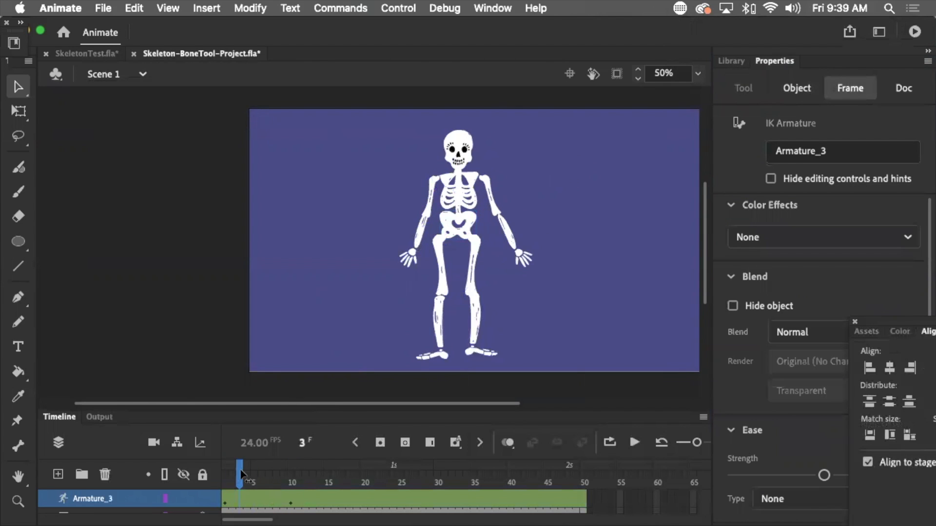
pyautogui.moveTo(218, 473); pyautogui.dragTo(292, 478)
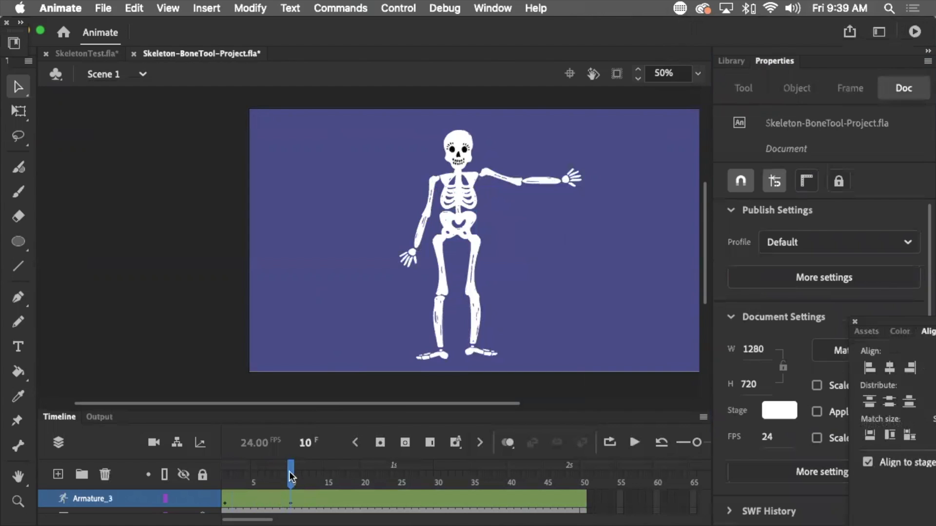
# At frame 10, bend the outstretched arm's forearm upward into a wave and scrub back to frame 1.
pyautogui.moveTo(558, 177)
pyautogui.mouseDown()
pyautogui.moveTo(532, 126)
pyautogui.moveTo(539, 181)
pyautogui.moveTo(533, 162)
pyautogui.moveTo(507, 140)
pyautogui.mouseUp()
pyautogui.moveTo(290, 470); pyautogui.dragTo(229, 476)
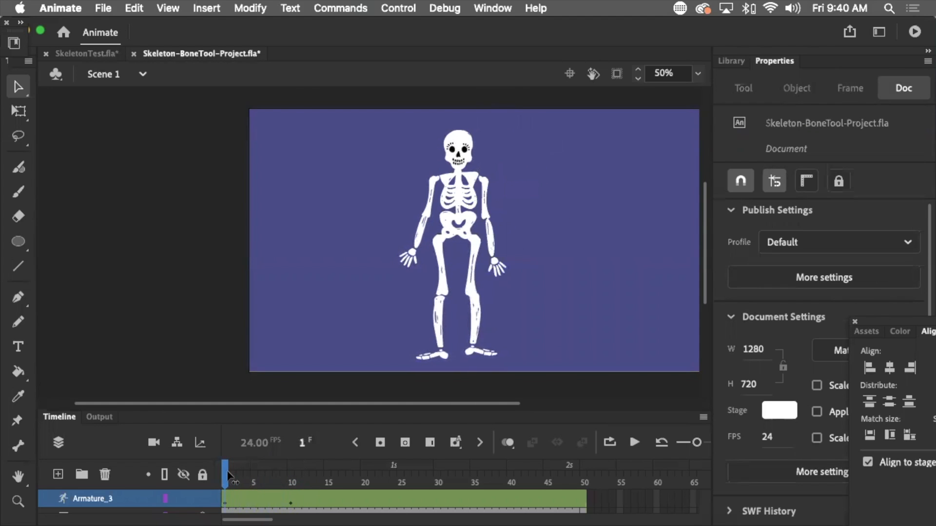
# Copy the armature's pose from frame 1 and paste it at frame 20.
pyautogui.click(225, 505)
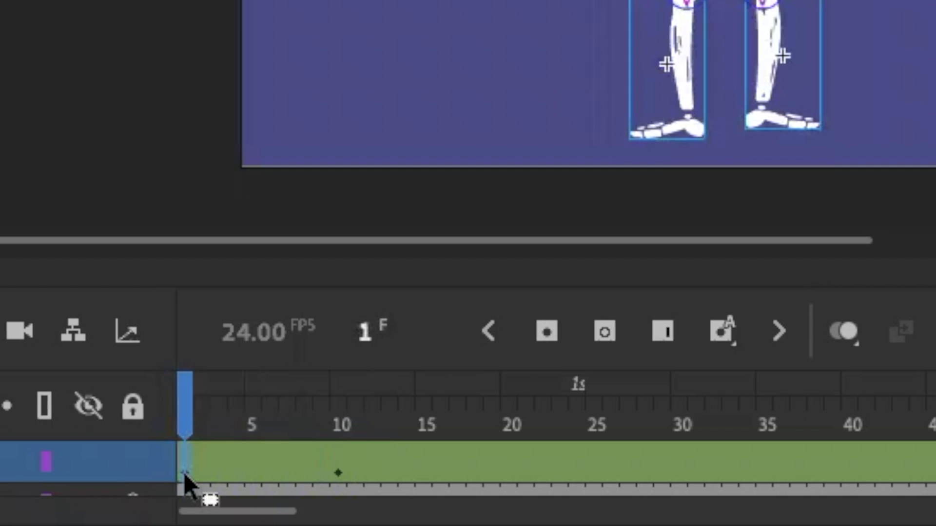
pyautogui.rightClick(183, 472)
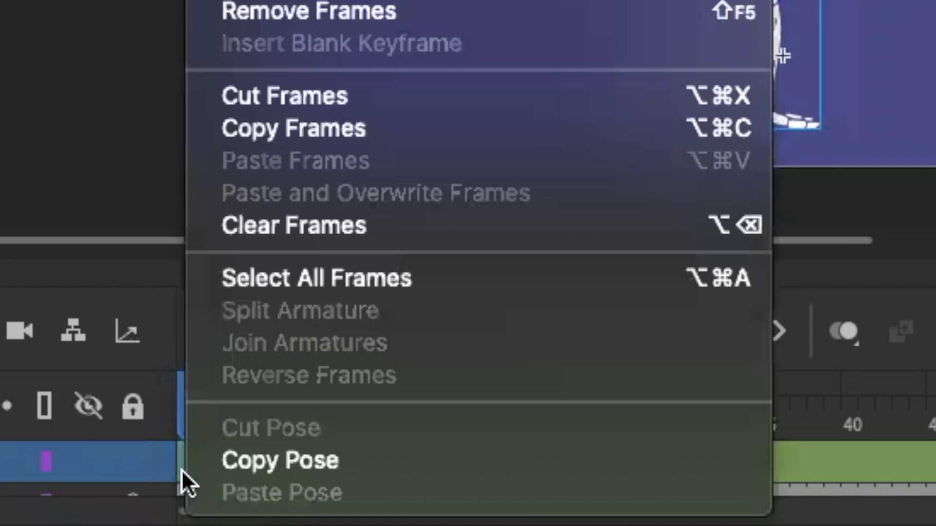
pyautogui.click(311, 466)
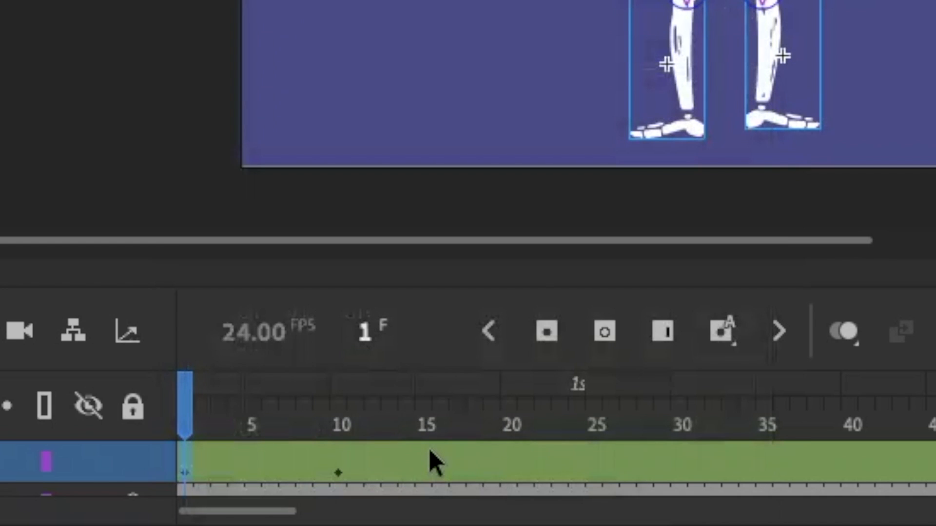
pyautogui.click(506, 454)
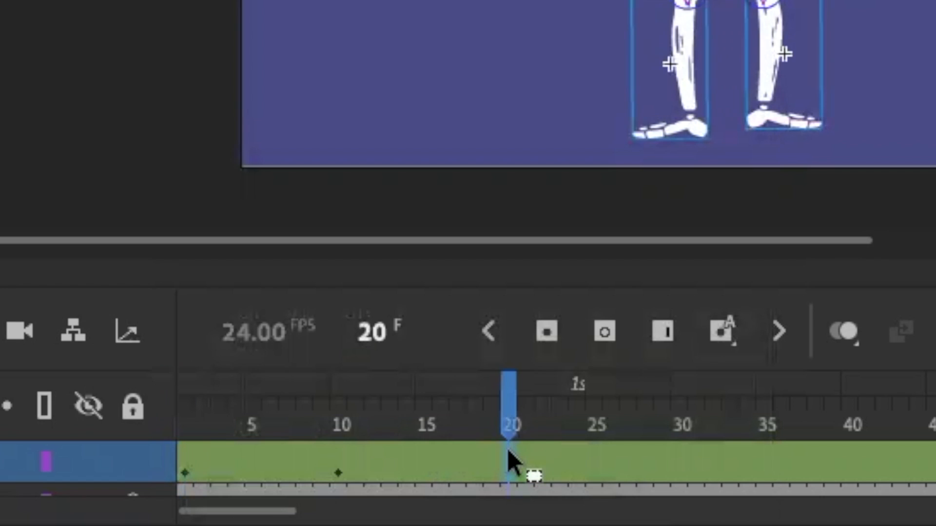
pyautogui.hscroll(5, 507, 449)
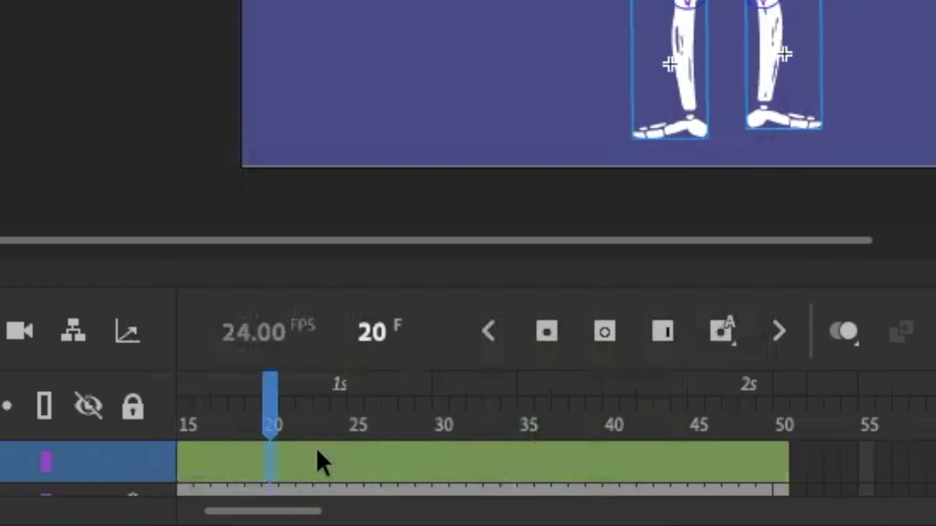
pyautogui.hscroll(-2, 317, 450)
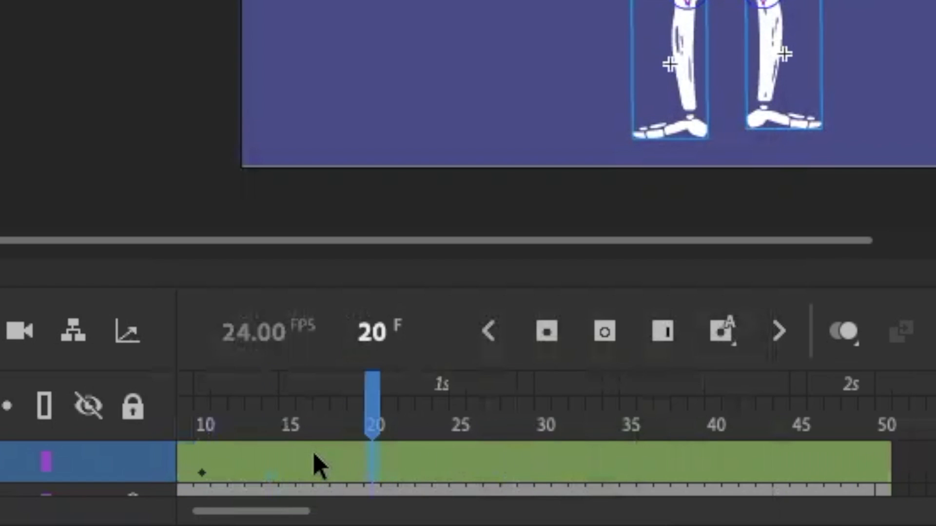
pyautogui.rightClick(369, 453)
pyautogui.click(423, 488)
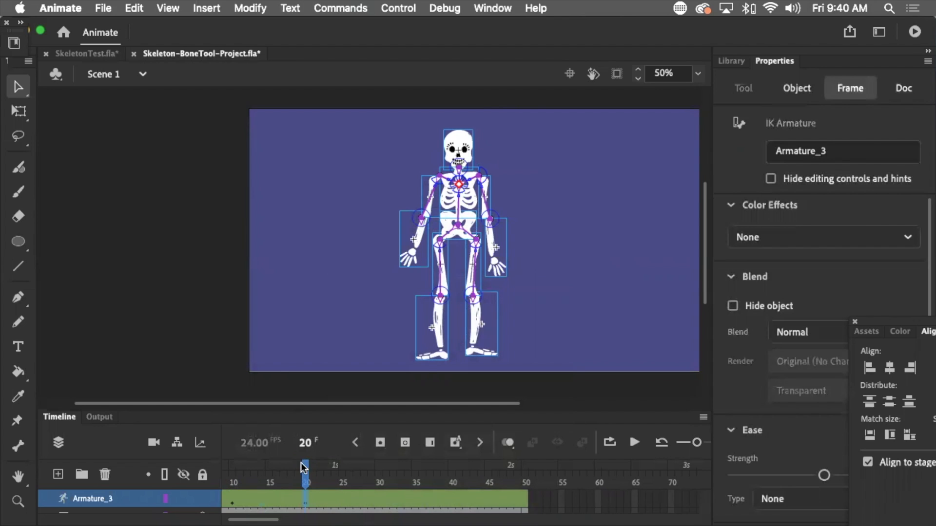
# Scrub through the wave to frame 8, tilt the skull slightly toward the lowered arm and readjust the pelvis there.
pyautogui.moveTo(302, 468); pyautogui.dragTo(378, 484)
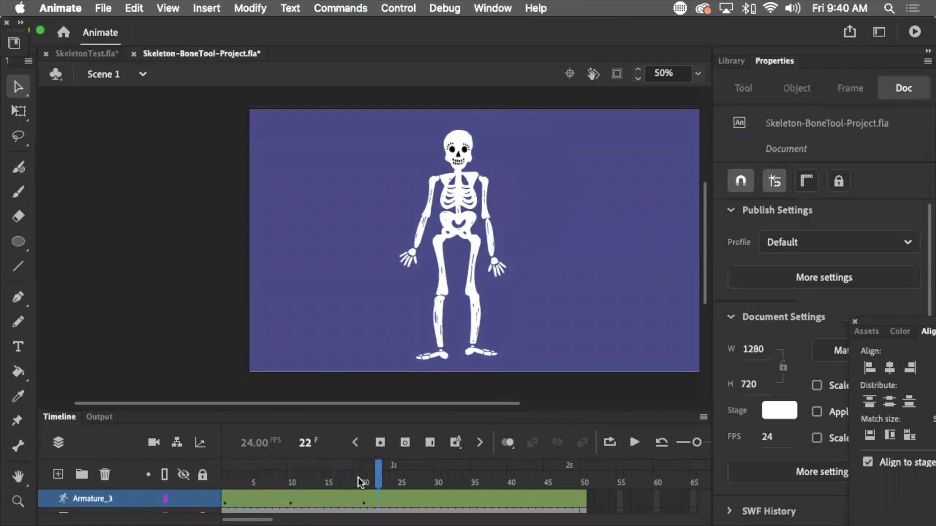
pyautogui.moveTo(371, 467); pyautogui.dragTo(276, 475)
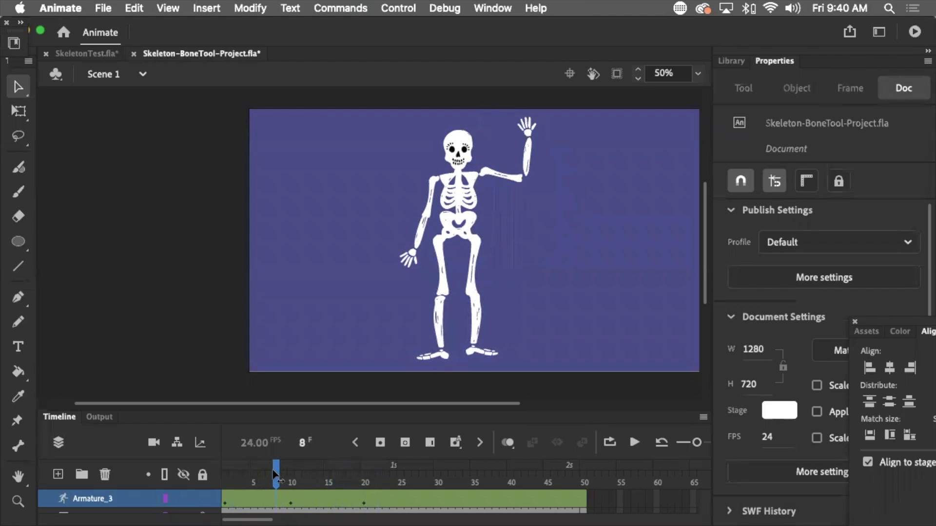
pyautogui.click(459, 138)
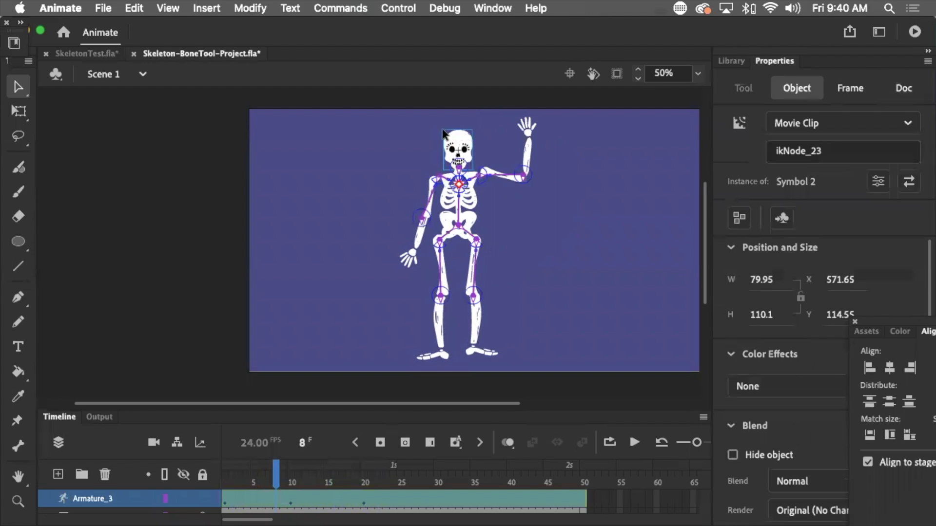
pyautogui.click(418, 364)
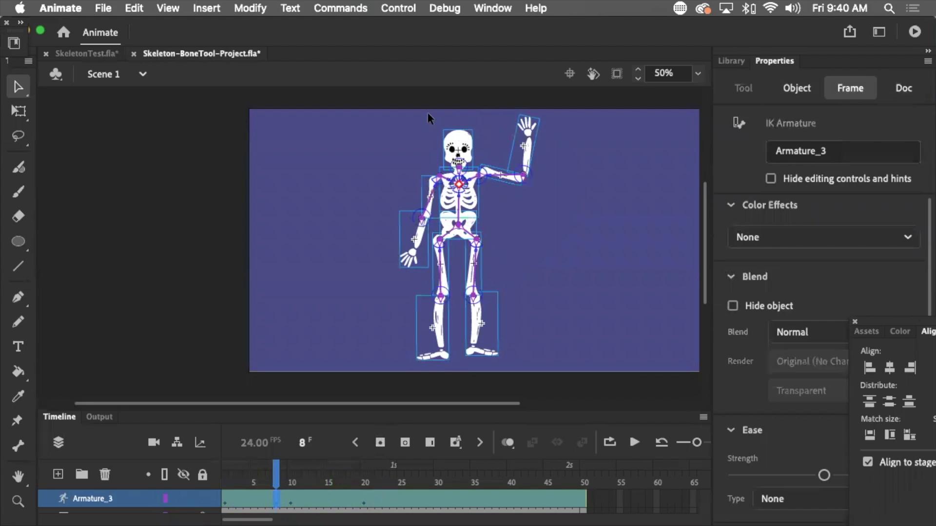
pyautogui.moveTo(445, 138); pyautogui.dragTo(445, 146)
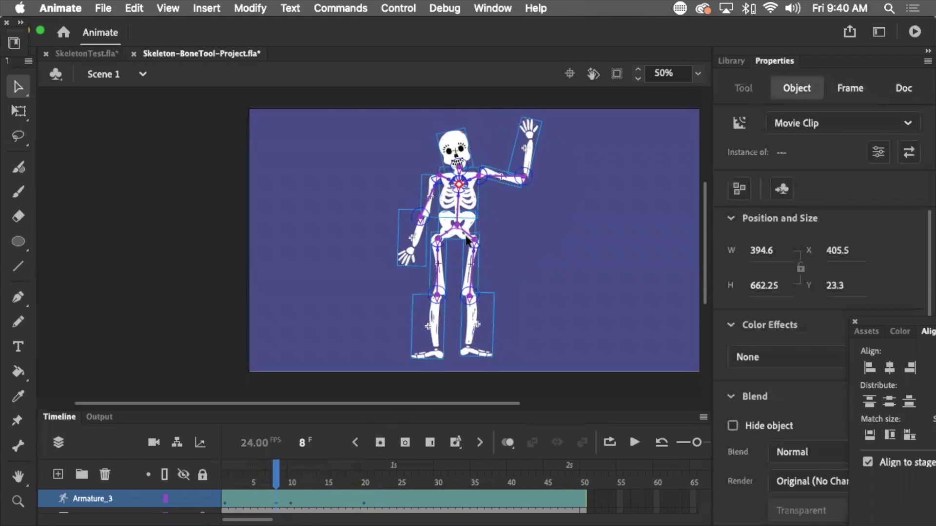
pyautogui.moveTo(468, 229); pyautogui.dragTo(467, 231)
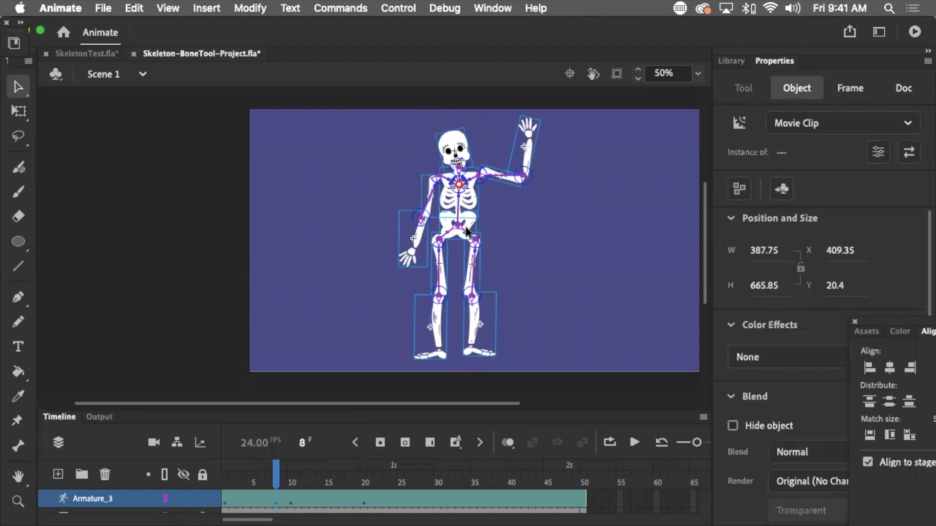
# Insert a new pose keyframe for the armature at frame 26.
pyautogui.moveTo(276, 475); pyautogui.dragTo(407, 482)
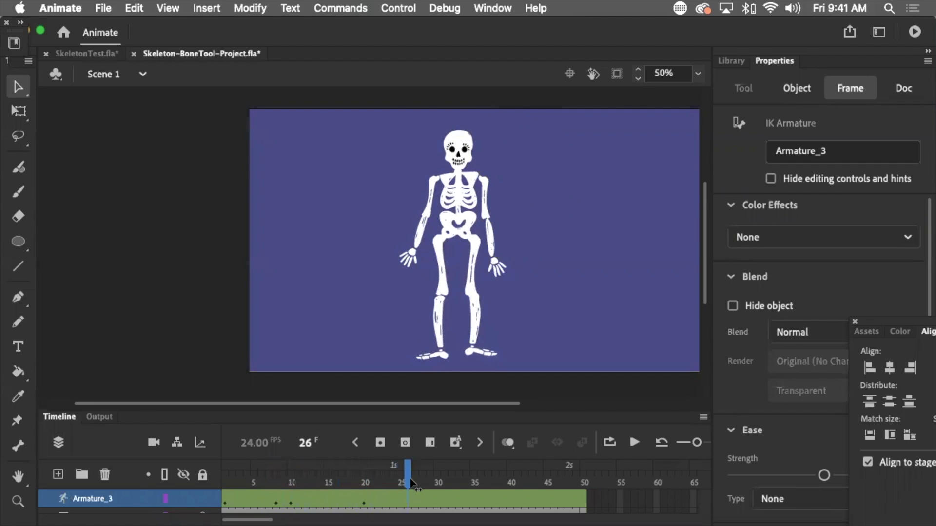
pyautogui.click(380, 442)
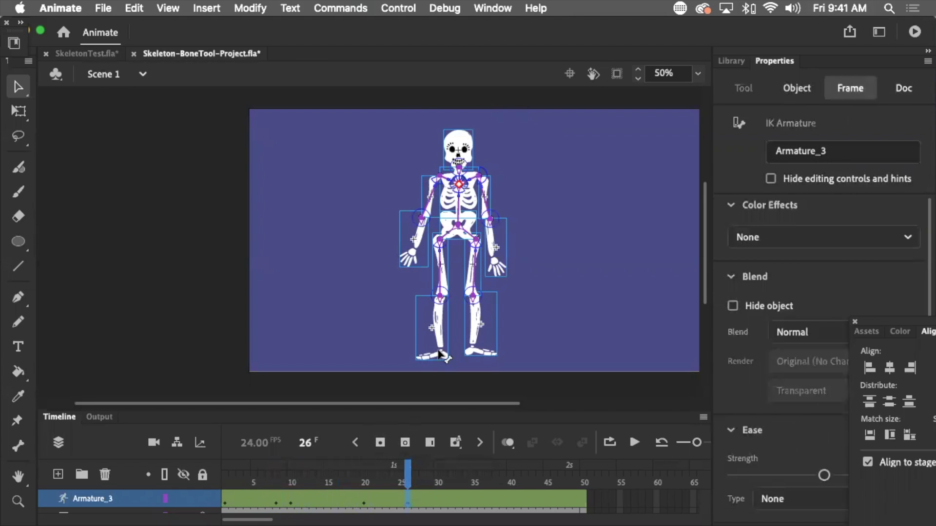
pyautogui.click(468, 340)
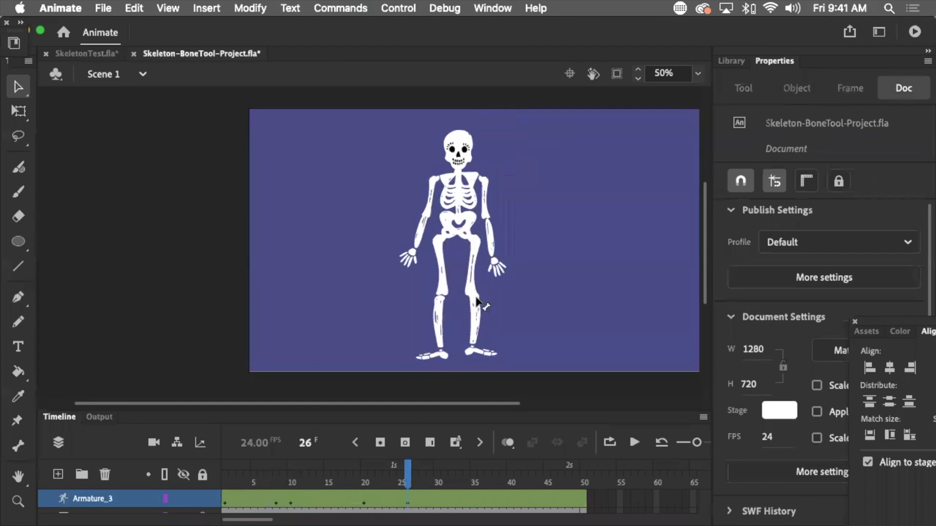
# Try shifting the shin on the waving arm's side at frame 26 and scrub back to frame 21 to check the motion.
pyautogui.click(476, 302)
pyautogui.moveTo(473, 322)
pyautogui.mouseDown()
pyautogui.moveTo(489, 323)
pyautogui.moveTo(480, 316)
pyautogui.mouseUp()
pyautogui.moveTo(411, 480); pyautogui.dragTo(372, 478)
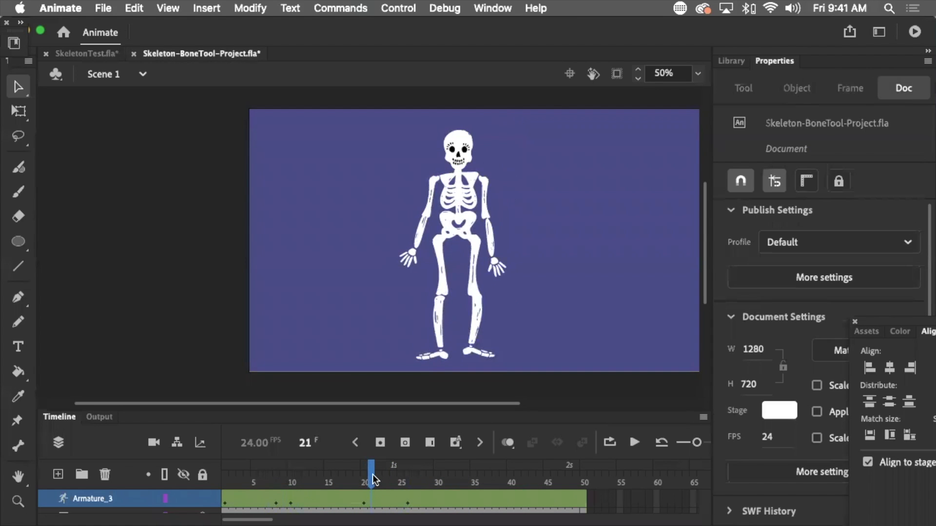
# At frame 26, bend the knee and lift the foot of the leg opposite the waving arm.
pyautogui.click(408, 507)
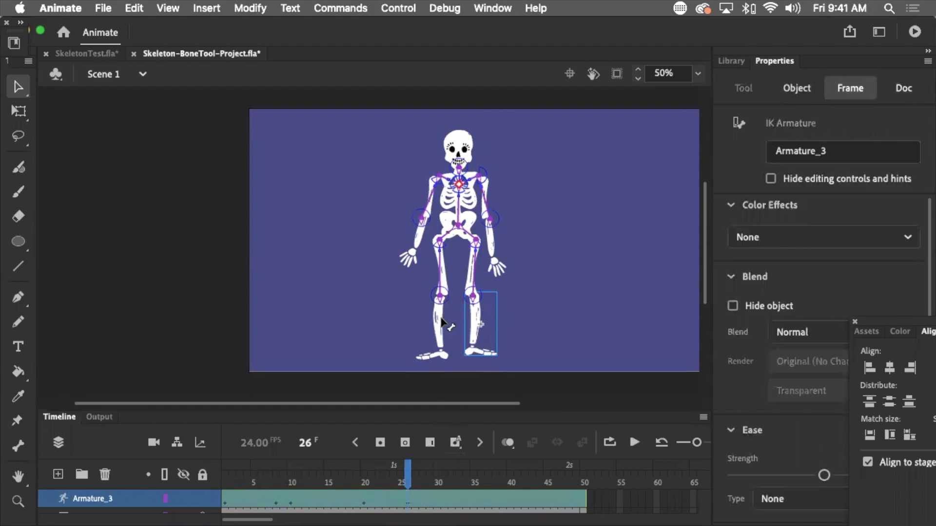
pyautogui.click(442, 322)
pyautogui.moveTo(446, 361)
pyautogui.mouseDown()
pyautogui.moveTo(444, 340)
pyautogui.moveTo(450, 348)
pyautogui.mouseUp()
# Try placing the non-waving hand on the pelvis at frame 26, then undo the arm and body changes.
pyautogui.moveTo(413, 264); pyautogui.dragTo(451, 225)
pyautogui.press('super+z')
pyautogui.press('super+z')
pyautogui.press('super+z')
pyautogui.press('super+z')
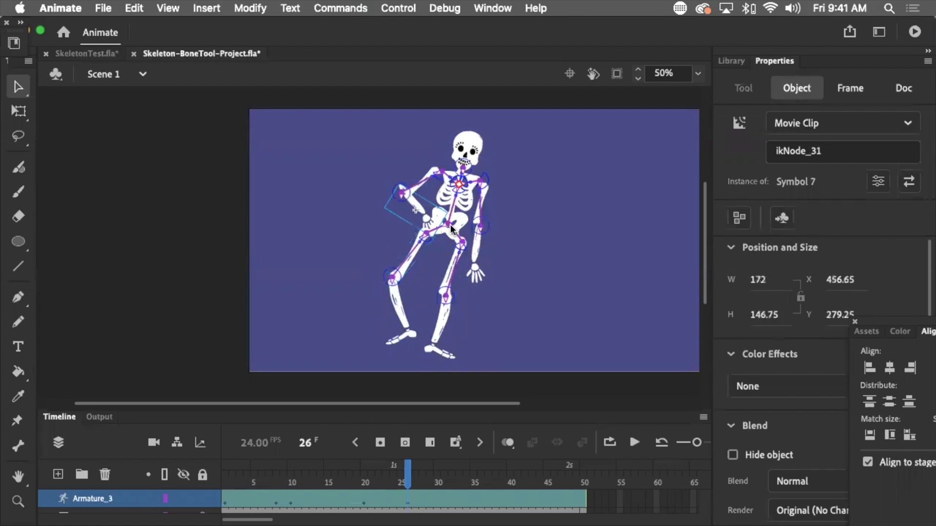
pyautogui.press('super+z')
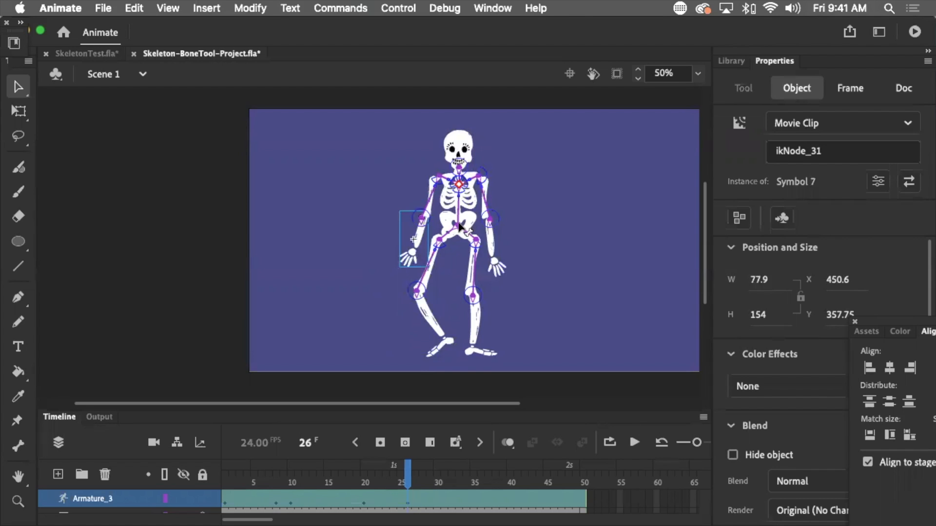
# Disable joint rotation on the bone connecting the ribcage to the pelvis.
pyautogui.click(461, 221)
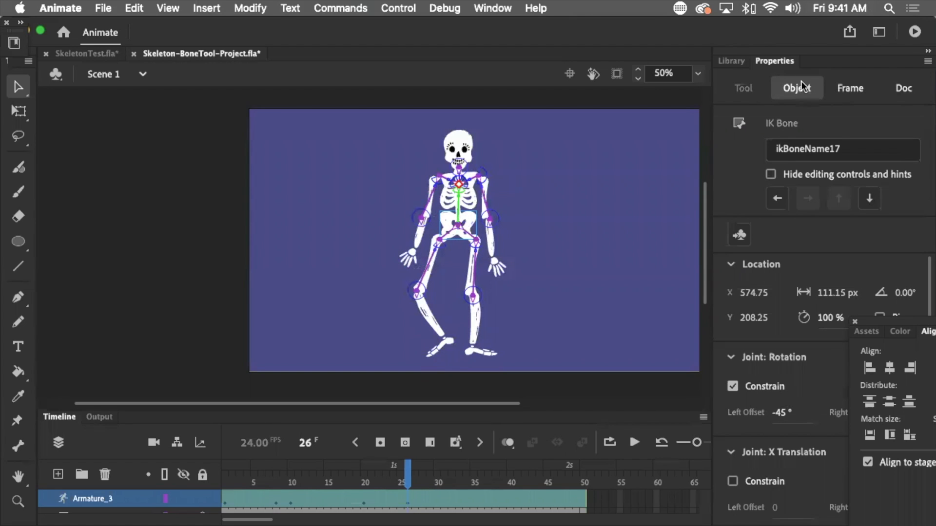
pyautogui.moveTo(884, 324); pyautogui.dragTo(847, 437)
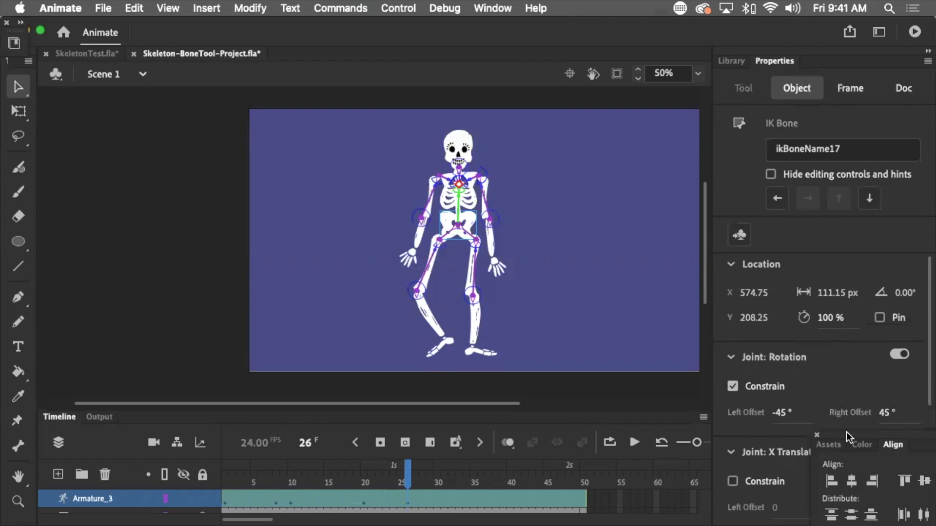
pyautogui.click(899, 354)
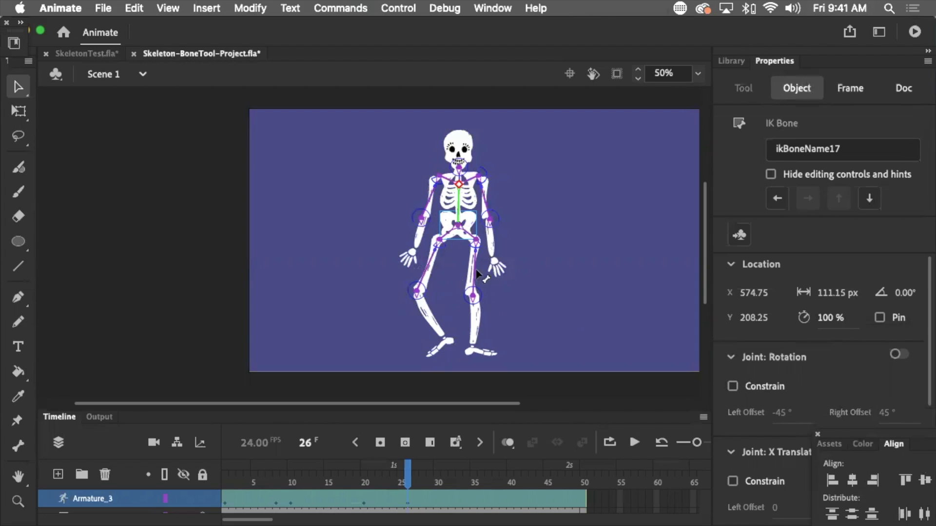
# Try swinging the leg on the waving arm's side at frame 26, and undo the leg change.
pyautogui.click(464, 224)
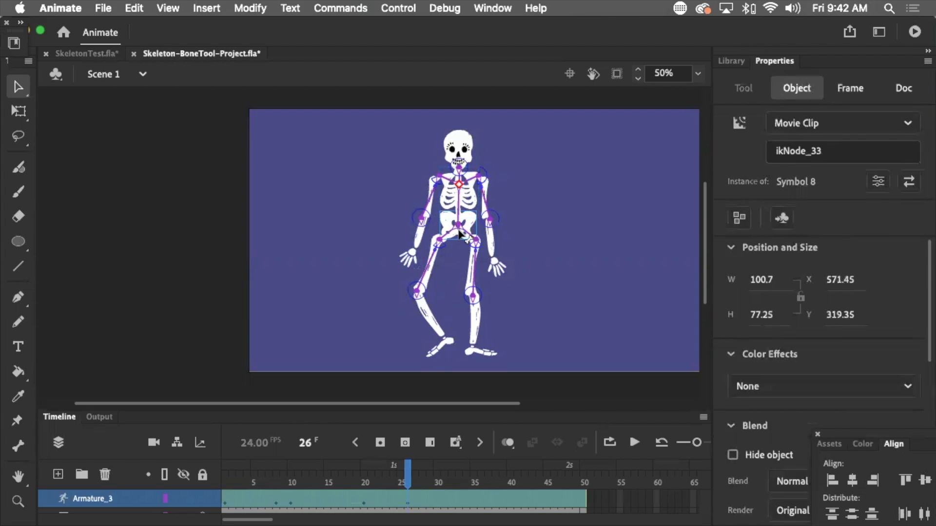
pyautogui.moveTo(477, 236); pyautogui.dragTo(489, 233)
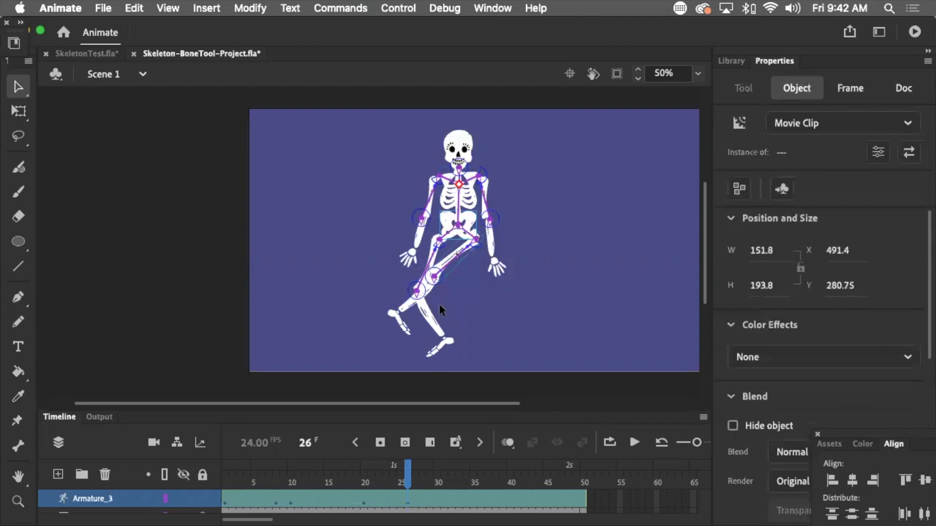
pyautogui.press('super+z')
# Rest the non-waving hand on the pelvis at frame 26, and insert a new armature pose at frame 30.
pyautogui.moveTo(417, 251); pyautogui.dragTo(440, 229)
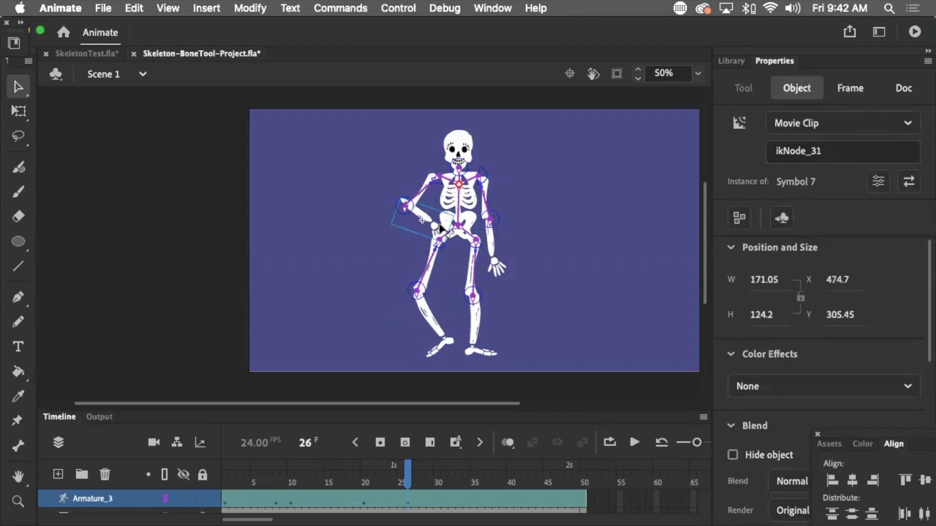
pyautogui.moveTo(407, 476); pyautogui.dragTo(437, 493)
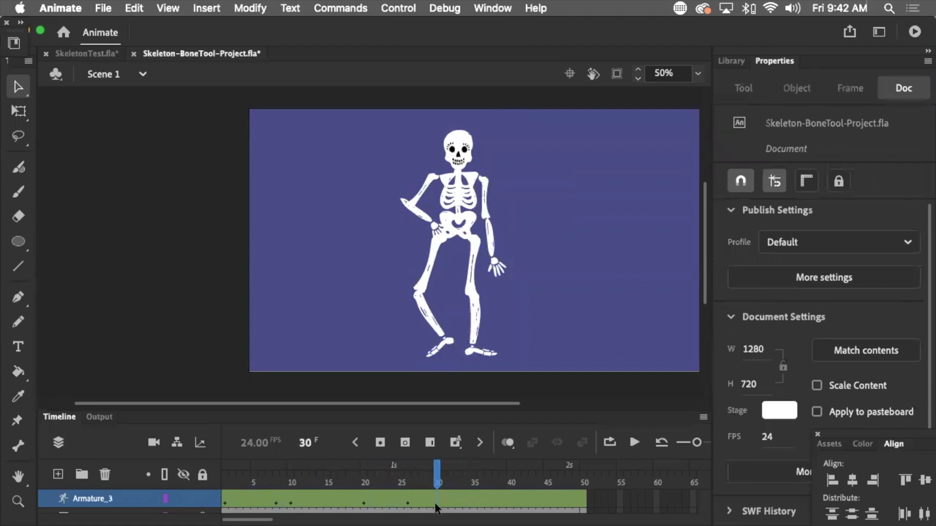
pyautogui.click(380, 444)
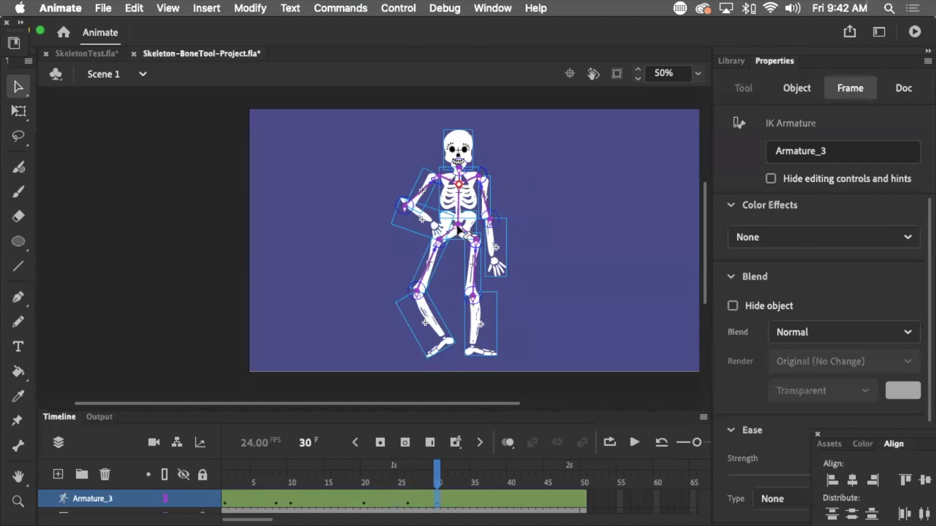
# Re-enable joint rotation on the bone connecting the ribcage to the pelvis at frame 30.
pyautogui.click(458, 226)
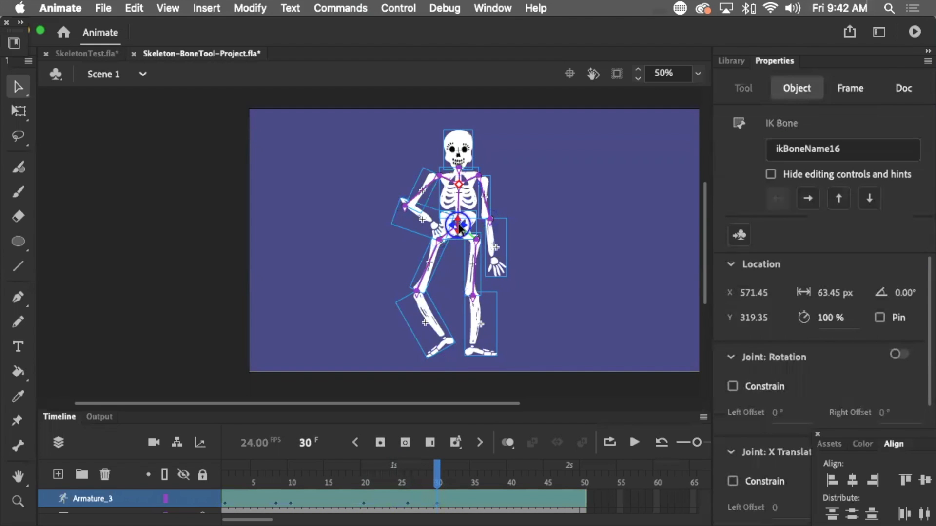
pyautogui.click(514, 208)
pyautogui.click(458, 227)
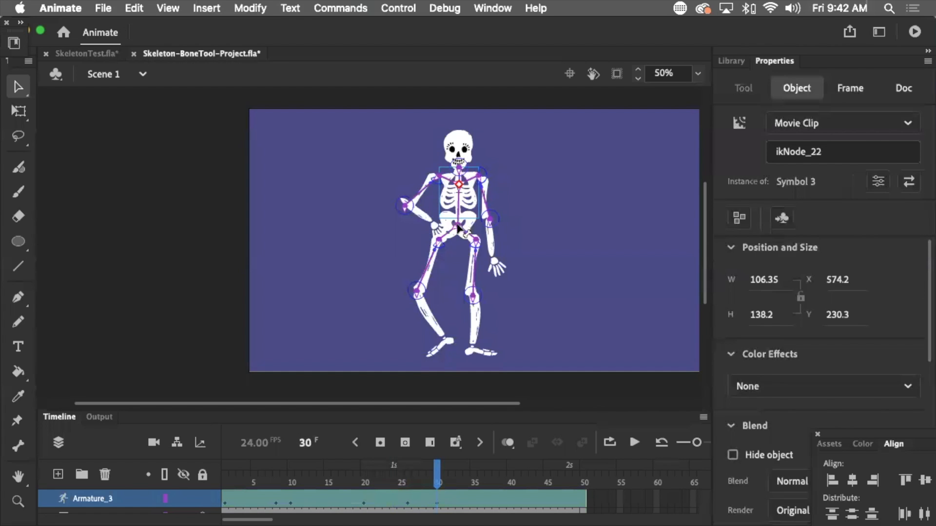
pyautogui.click(460, 228)
pyautogui.click(896, 354)
# Swing the pelvis toward the waving arm's side and cross the legs at frame 30, and return to frame 1.
pyautogui.moveTo(473, 263); pyautogui.dragTo(457, 259)
pyautogui.moveTo(444, 224); pyautogui.dragTo(455, 230)
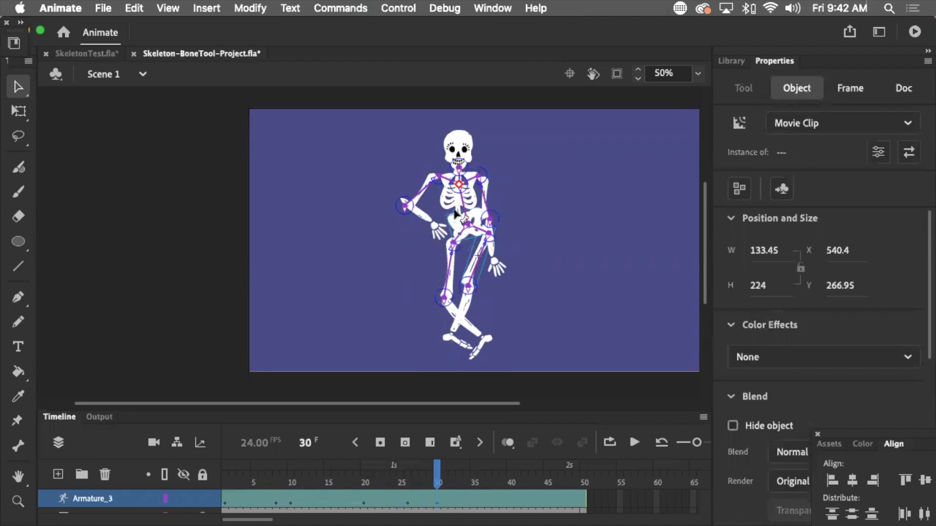
pyautogui.moveTo(437, 477); pyautogui.dragTo(194, 455)
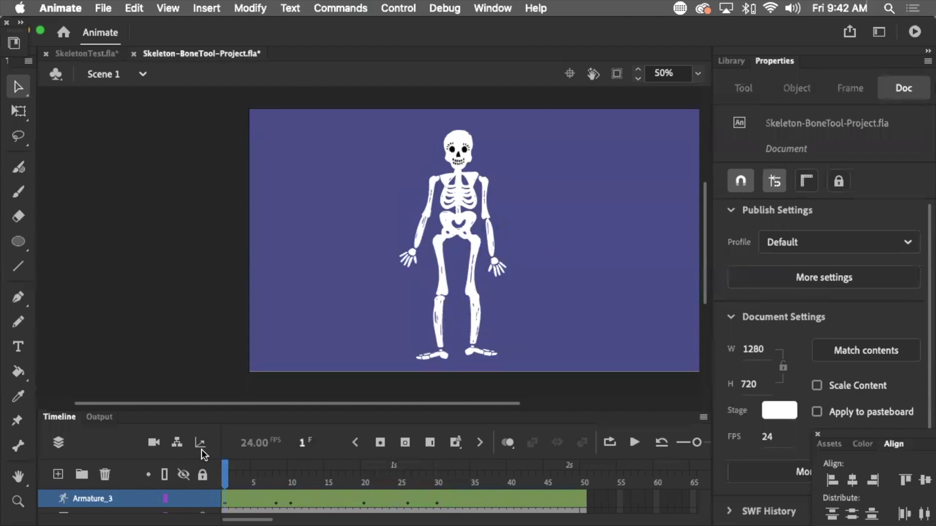